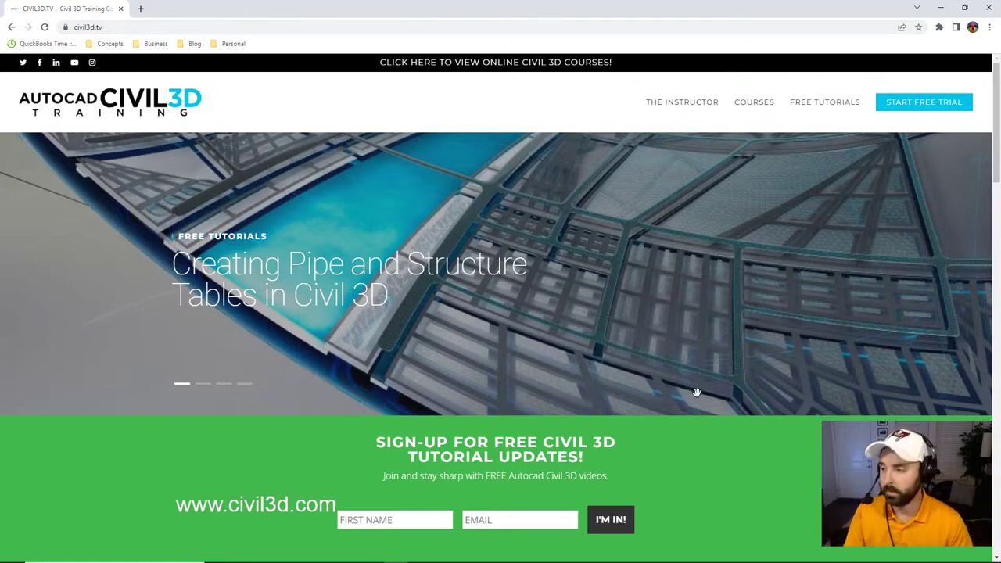
Step: Look through the Civil 3D training homepage and open the free trial page of the All-Access Subscription
scroll(751, 387, down, 8)
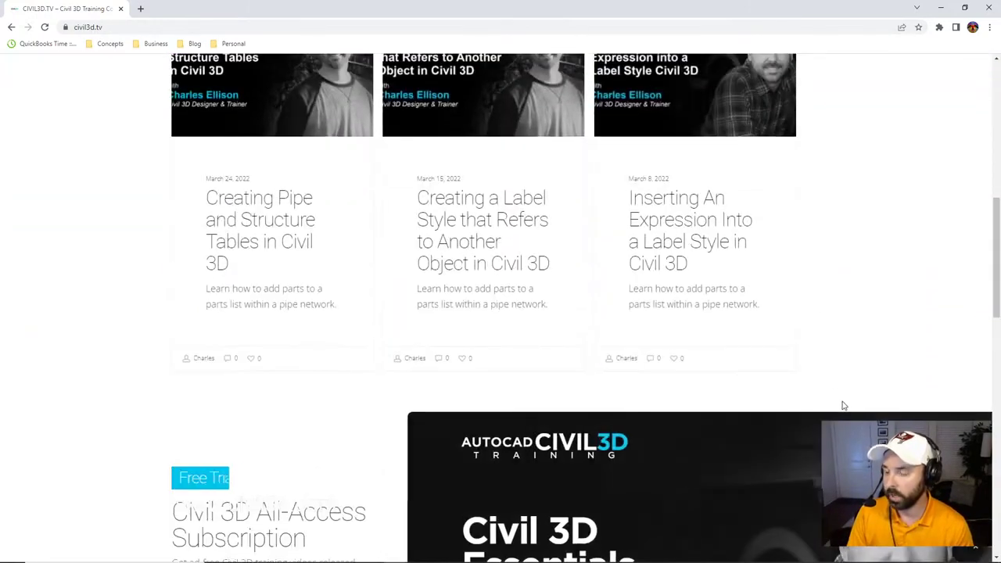
scroll(851, 406, up, 7)
scroll(855, 404, down, 2)
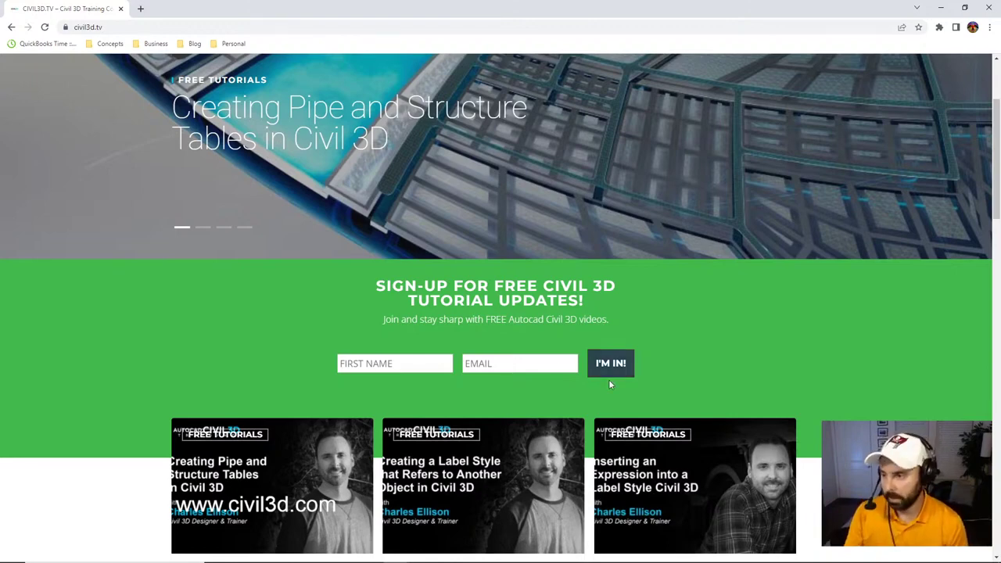
scroll(898, 385, up, 2)
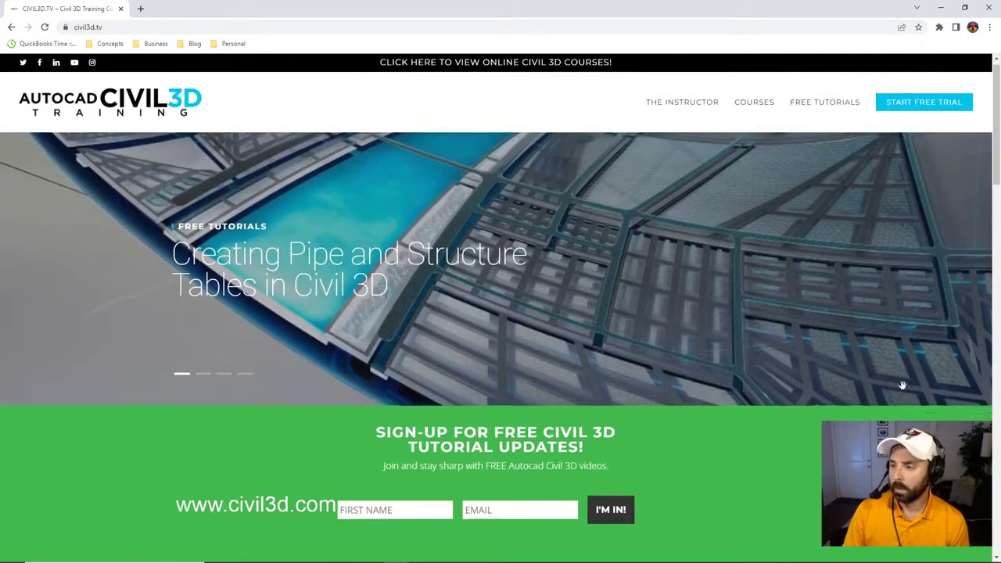
scroll(906, 384, down, 3)
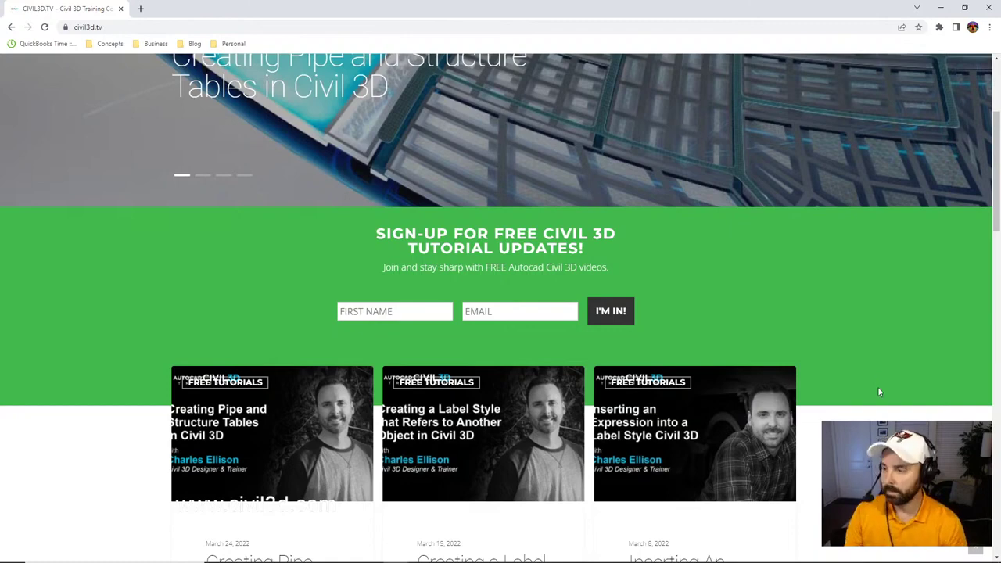
scroll(876, 386, up, 3)
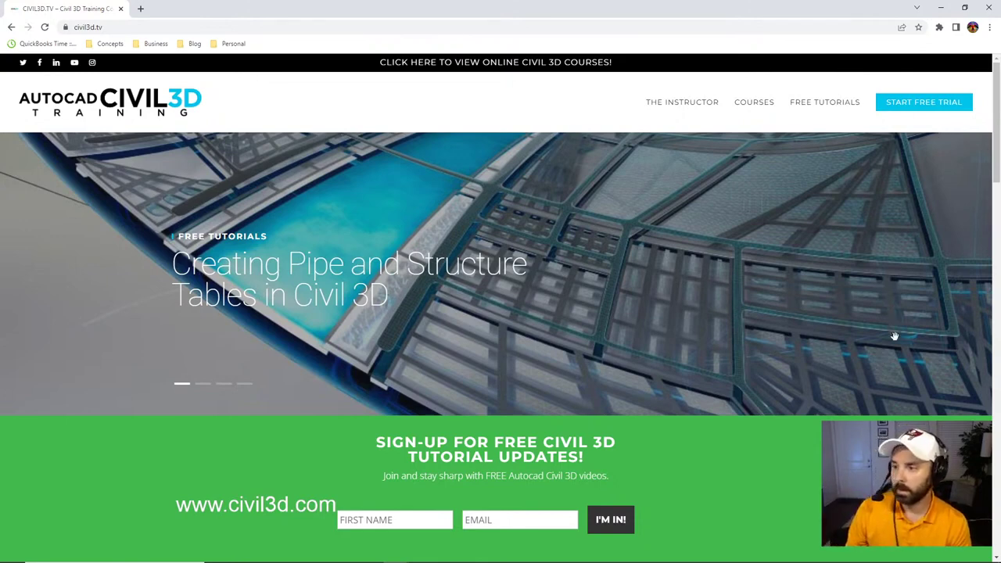
scroll(907, 334, down, 15)
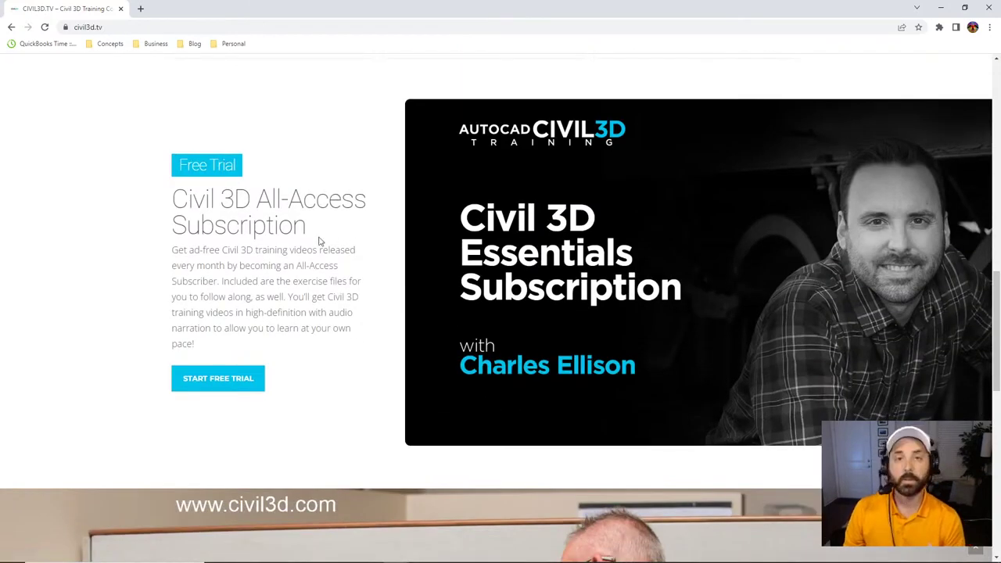
click(227, 381)
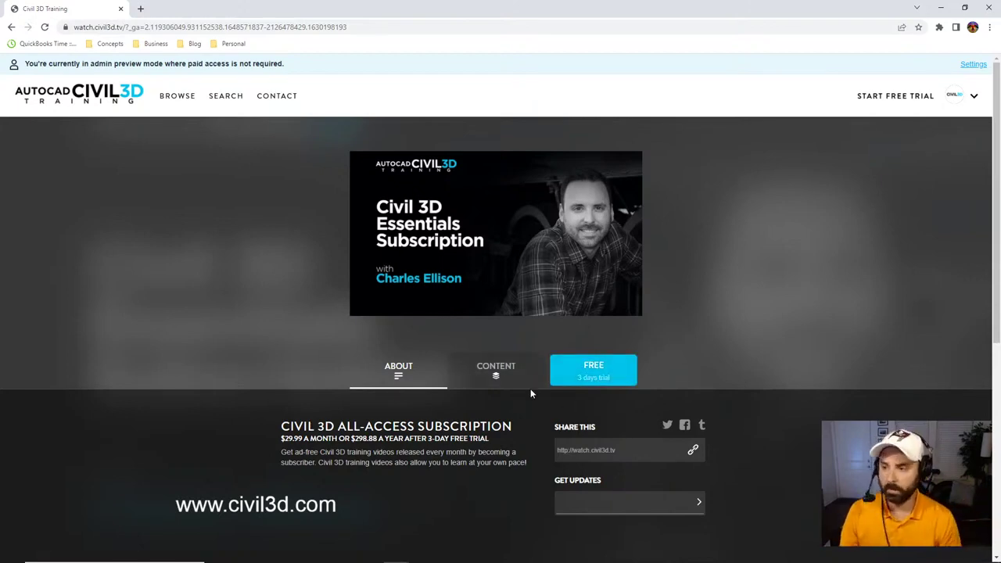
Step: Browse the subscription's course content and open the Modeling a Surface course
click(499, 376)
scroll(793, 317, down, 5)
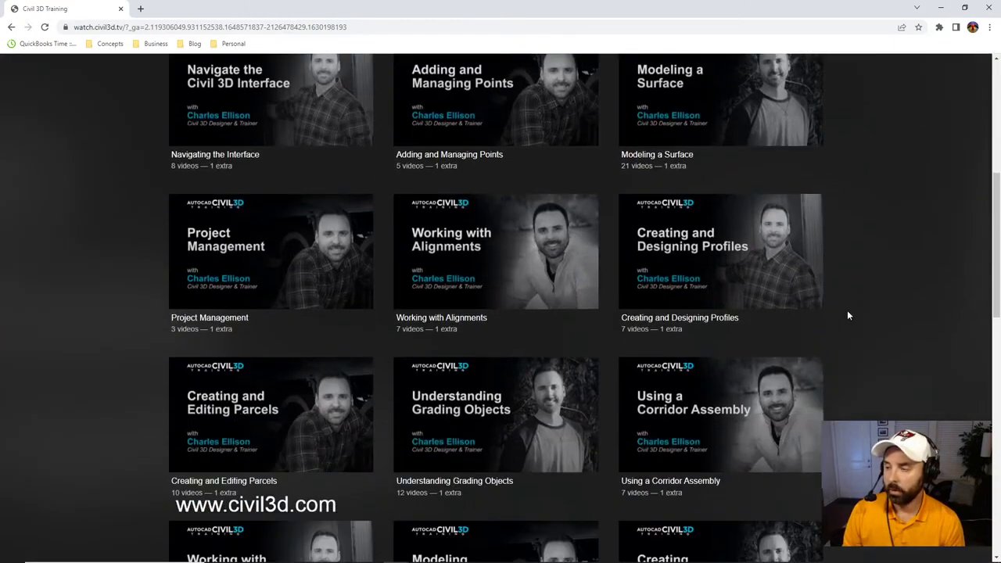
scroll(870, 302, up, 1)
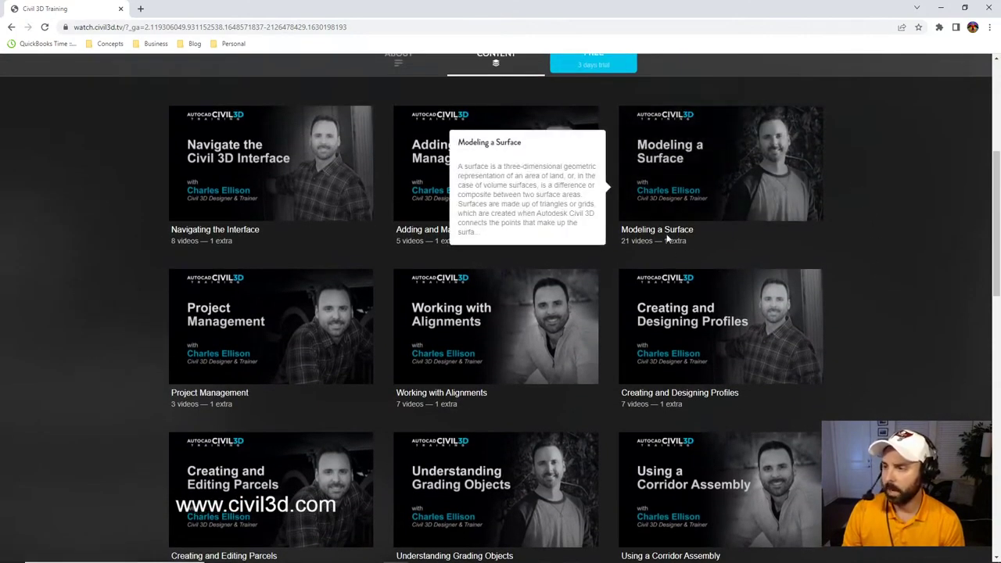
click(706, 182)
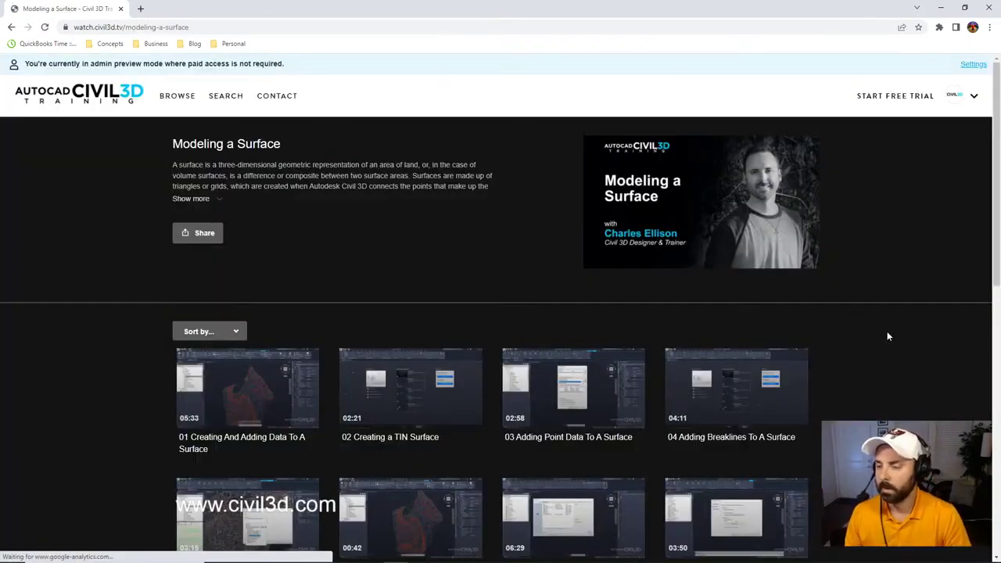
Step: Look through the Modeling a Surface course's video list, including the civil-tutorials.zip exercise file
scroll(888, 331, down, 6)
scroll(900, 313, down, 2)
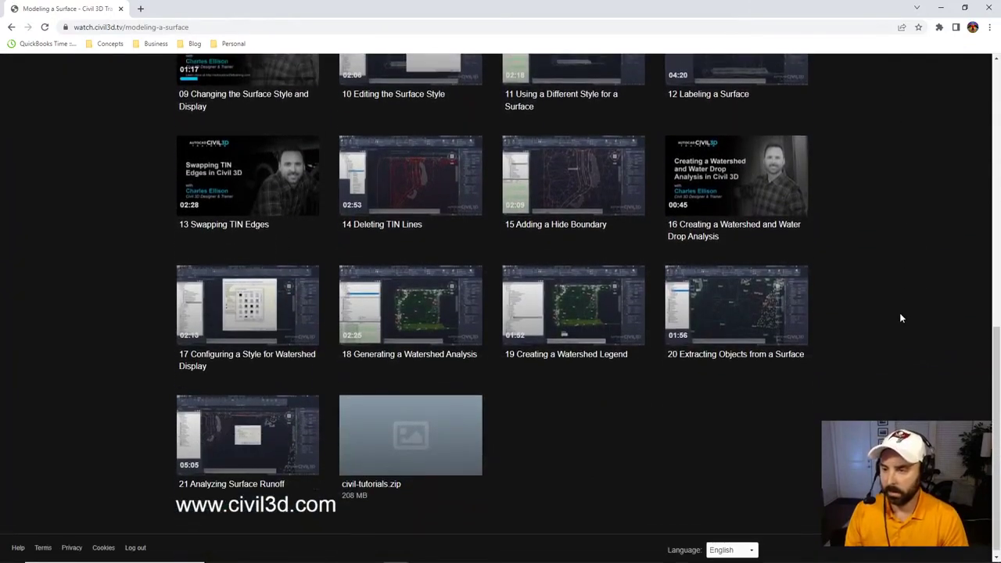
scroll(899, 315, up, 6)
scroll(900, 322, down, 5)
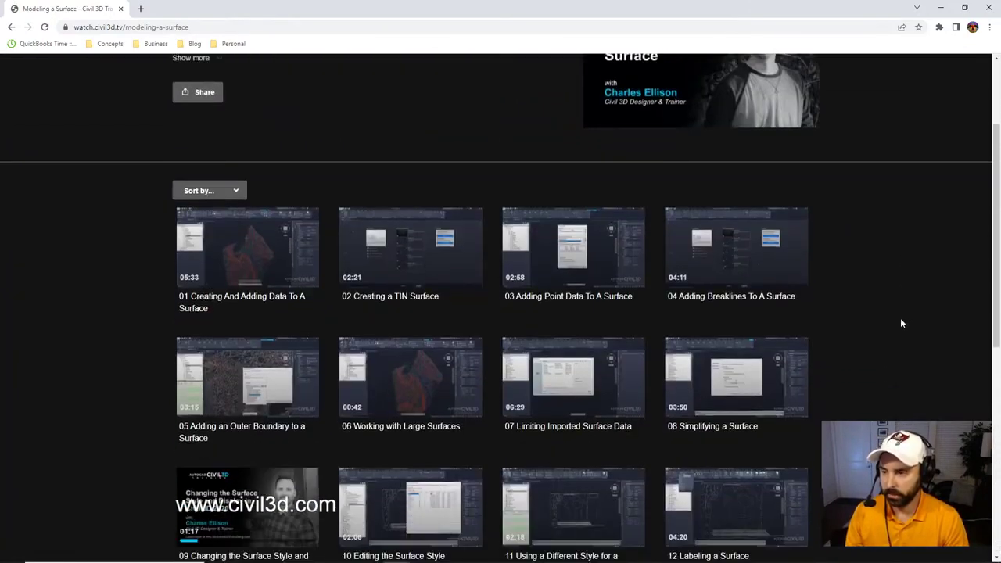
scroll(903, 321, down, 2)
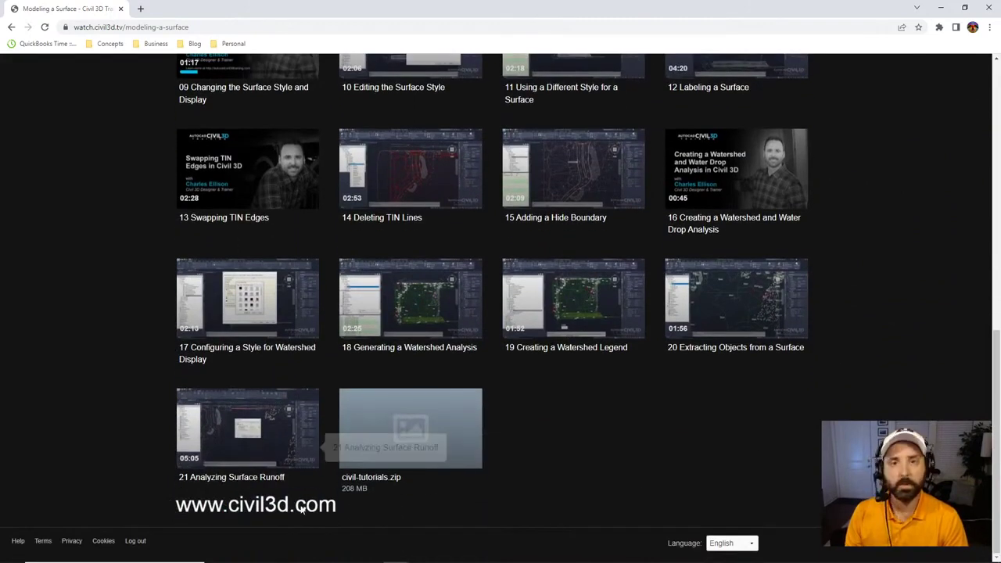
scroll(451, 320, up, 3)
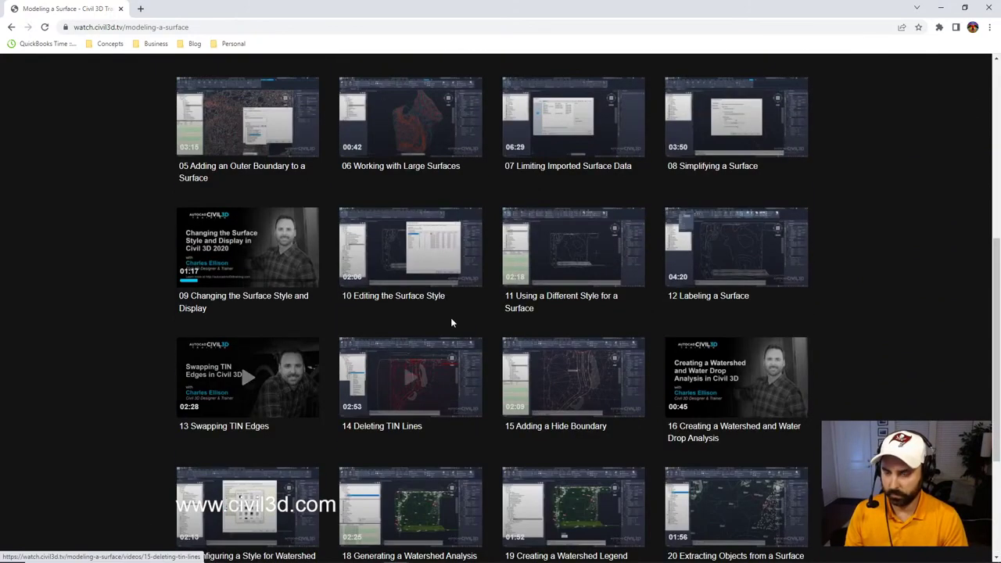
scroll(559, 281, down, 3)
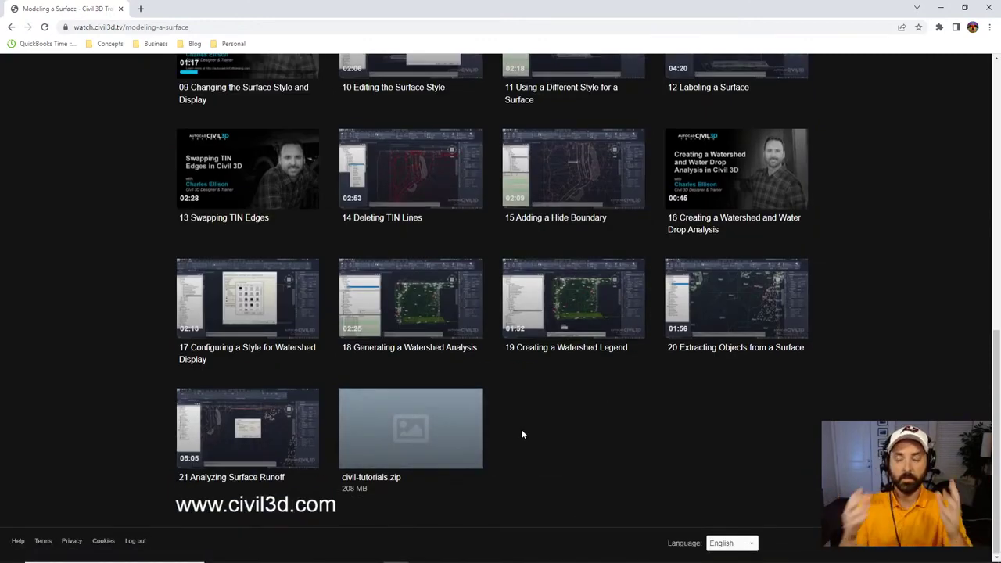
scroll(486, 355, up, 8)
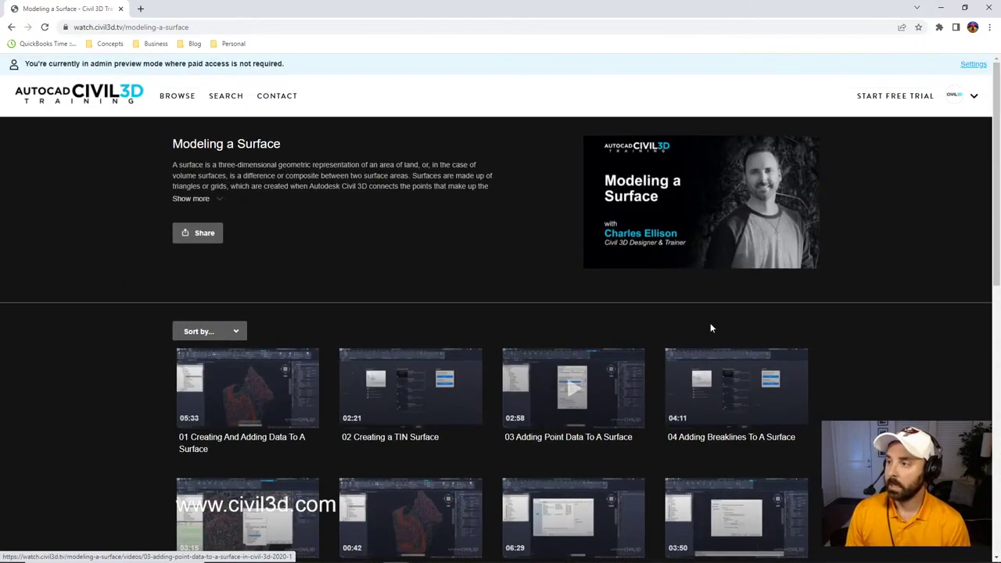
Step: Return to the All-Access Subscription overview page and review its description and pricing
click(11, 27)
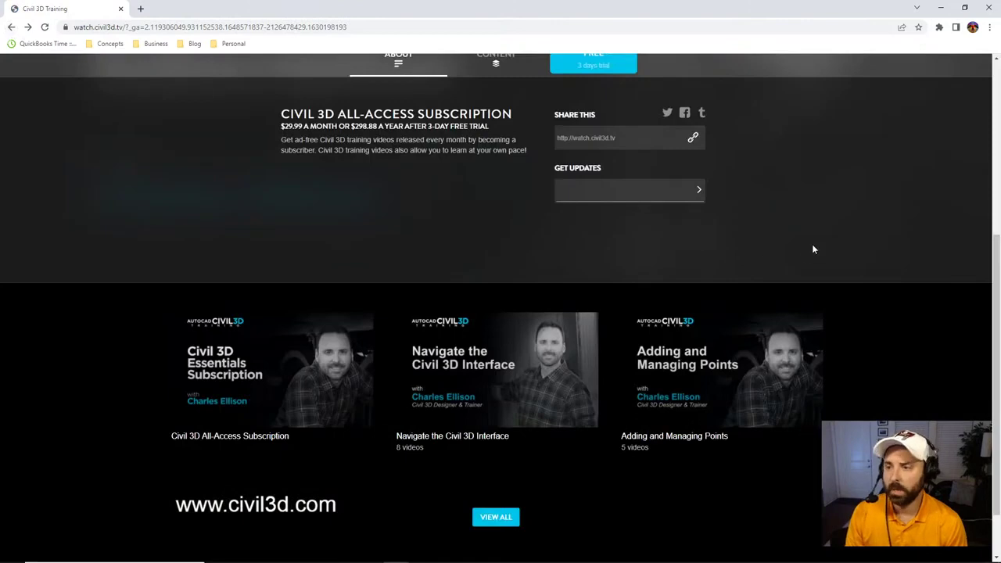
scroll(825, 236, up, 2)
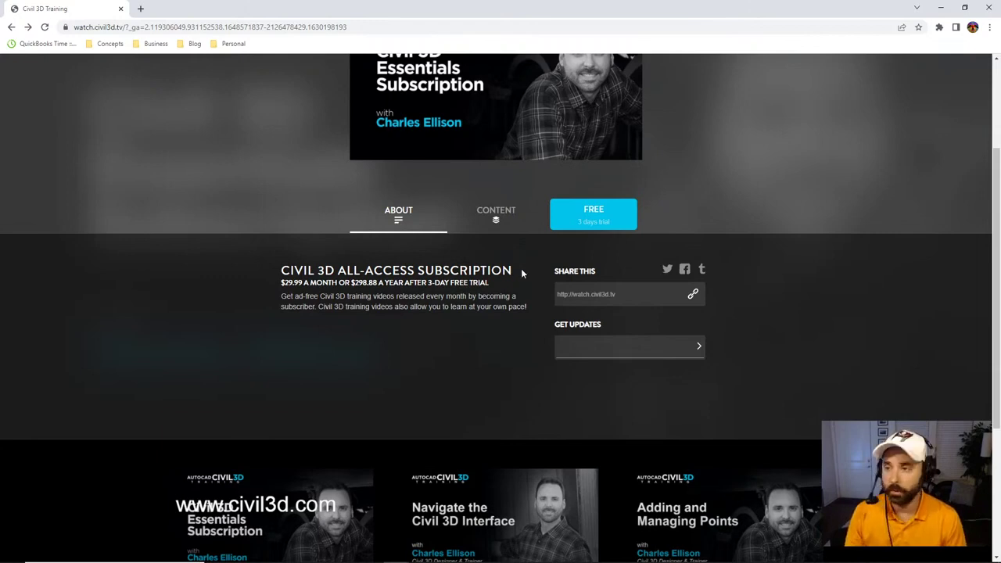
scroll(552, 268, up, 2)
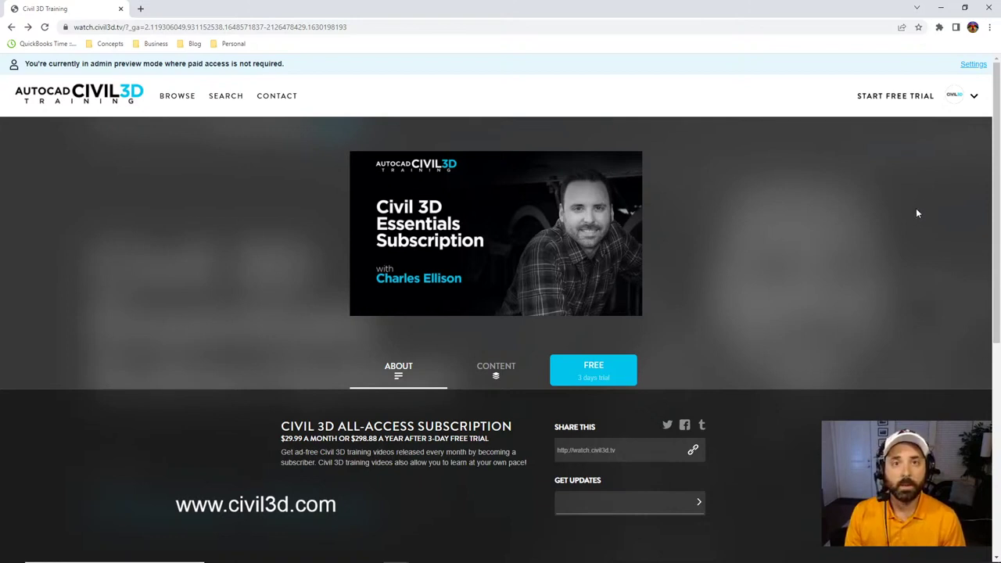
Step: Switch to Civil 3D and examine the survey points around the pond in the Points-2 drawing
click(942, 9)
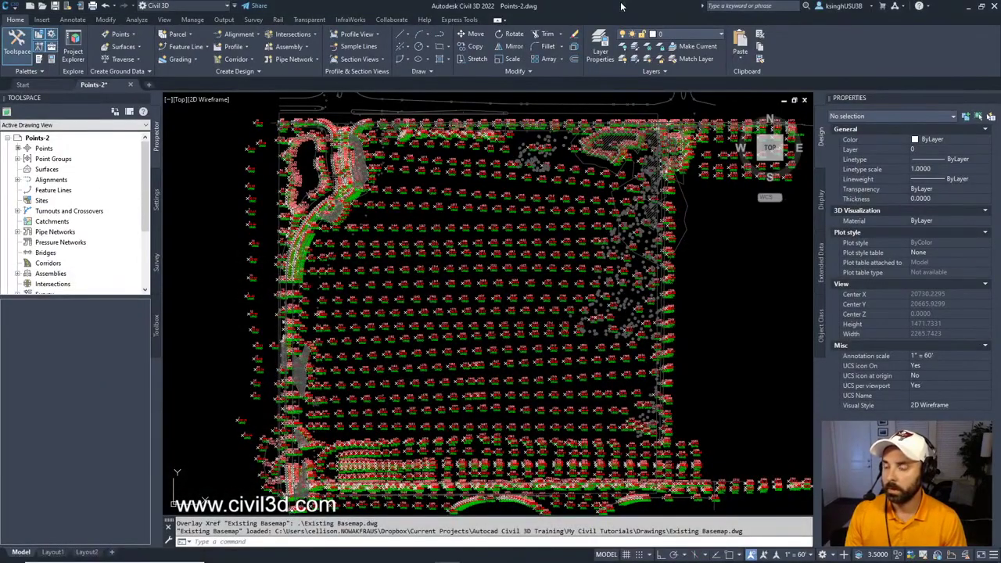
scroll(702, 316, up, 1)
middle_drag(689, 280, 693, 298)
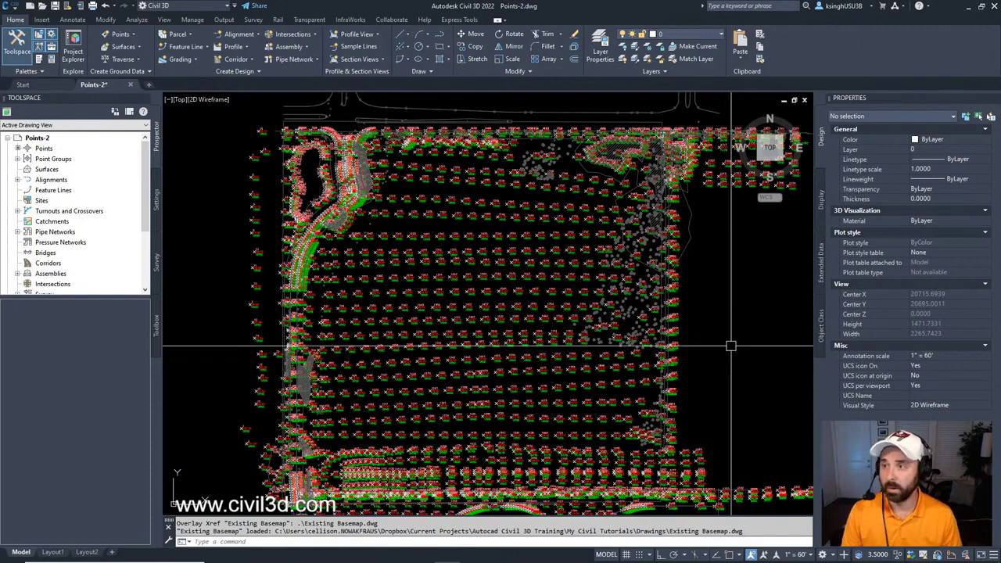
mouse_move(735, 355)
middle_down()
mouse_move(707, 339)
mouse_move(710, 351)
middle_up()
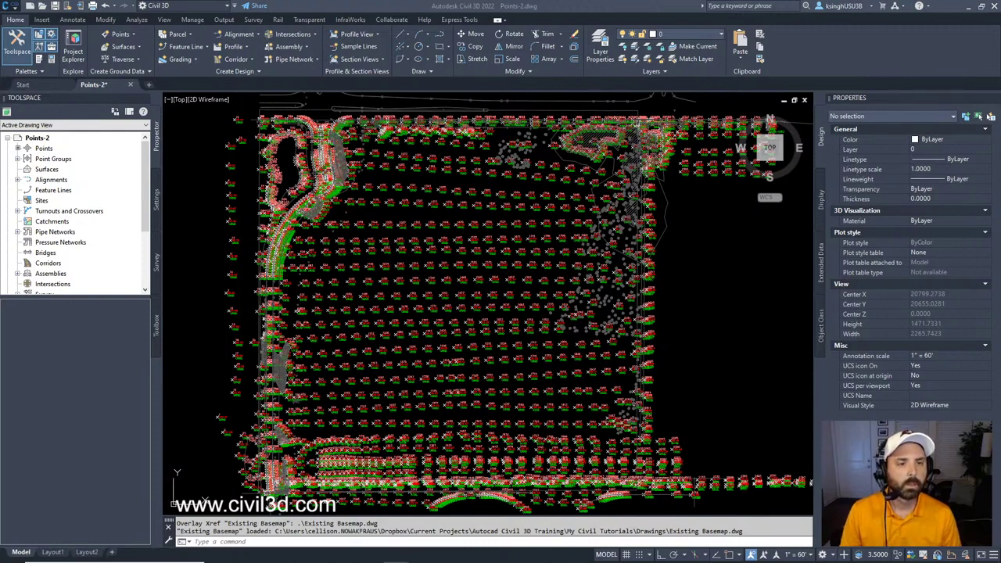
scroll(396, 227, up, 4)
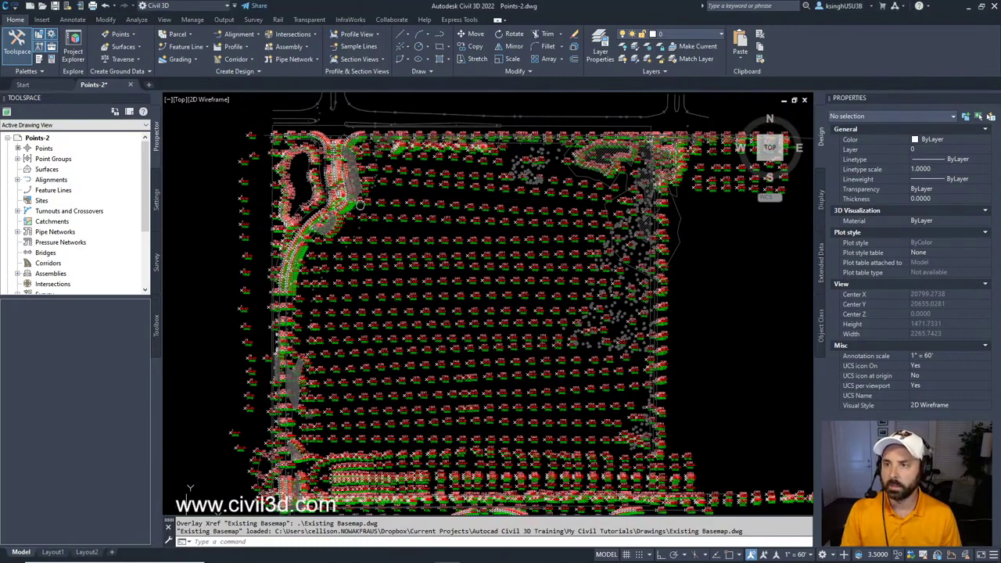
scroll(396, 226, up, 2)
scroll(168, 235, down, 3)
scroll(468, 278, up, 3)
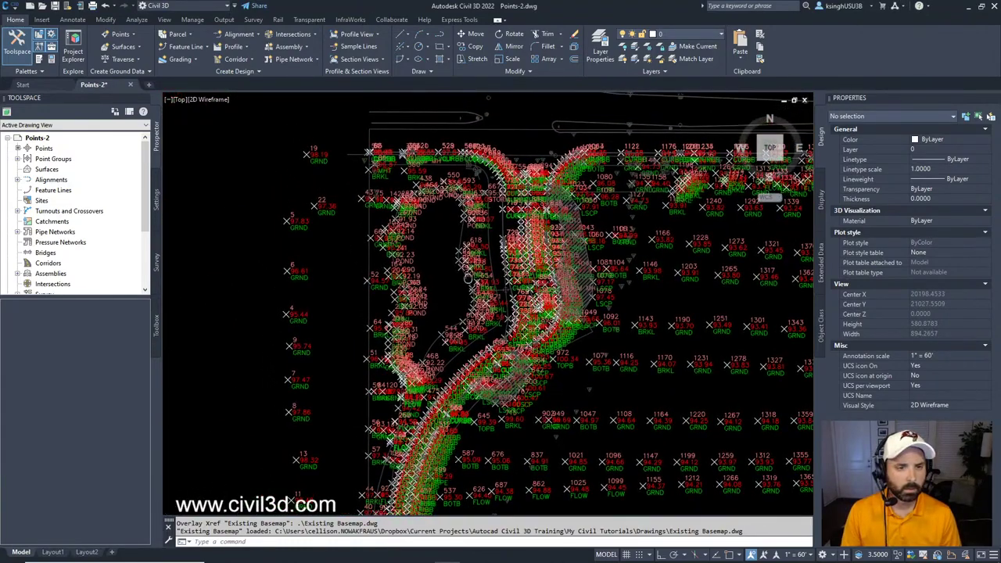
right_click(469, 264)
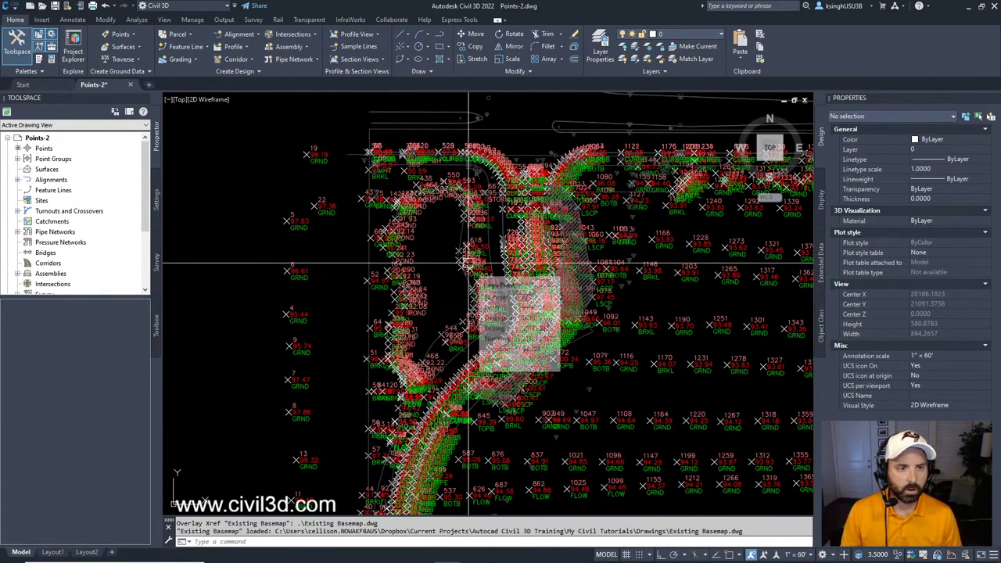
Step: Set the point style of the Storm Manholes point group to Storm Sewer Manhole and apply the change
click(56, 160)
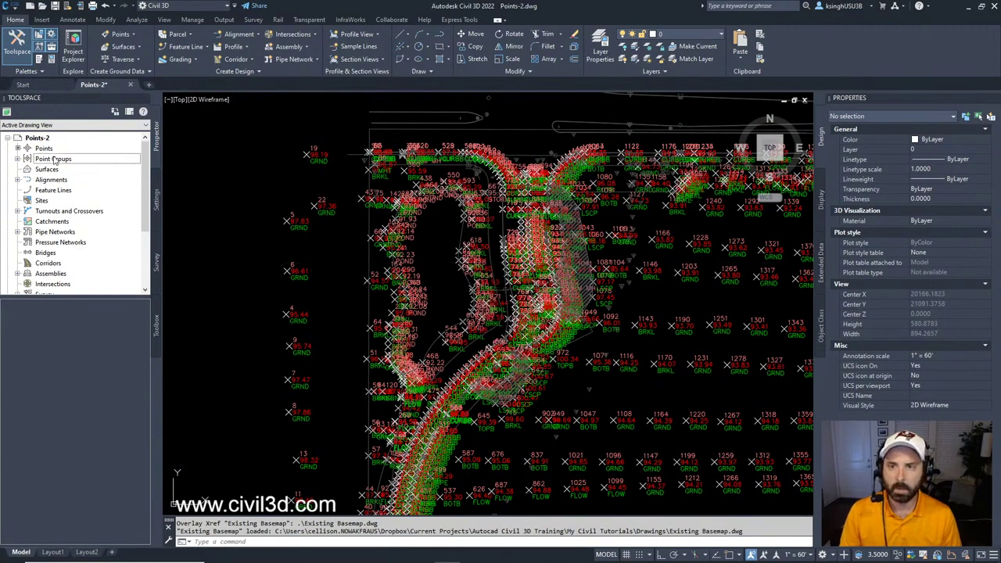
double_click(55, 160)
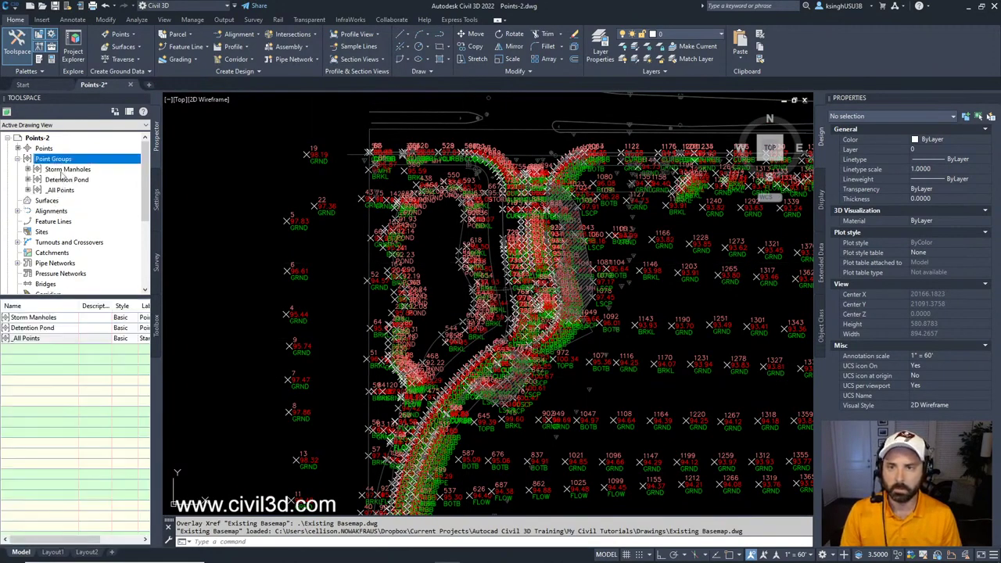
click(63, 170)
right_click(60, 170)
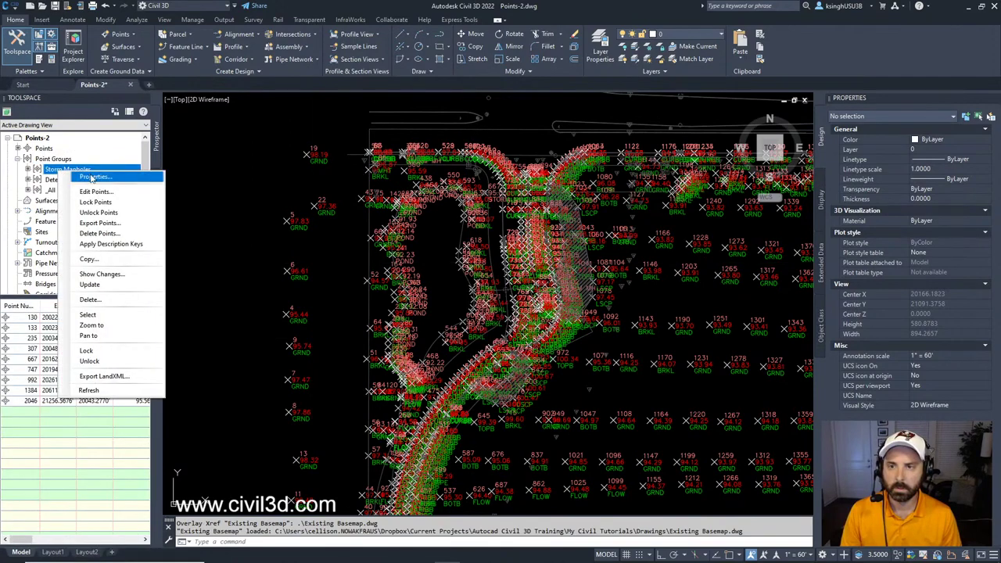
click(92, 178)
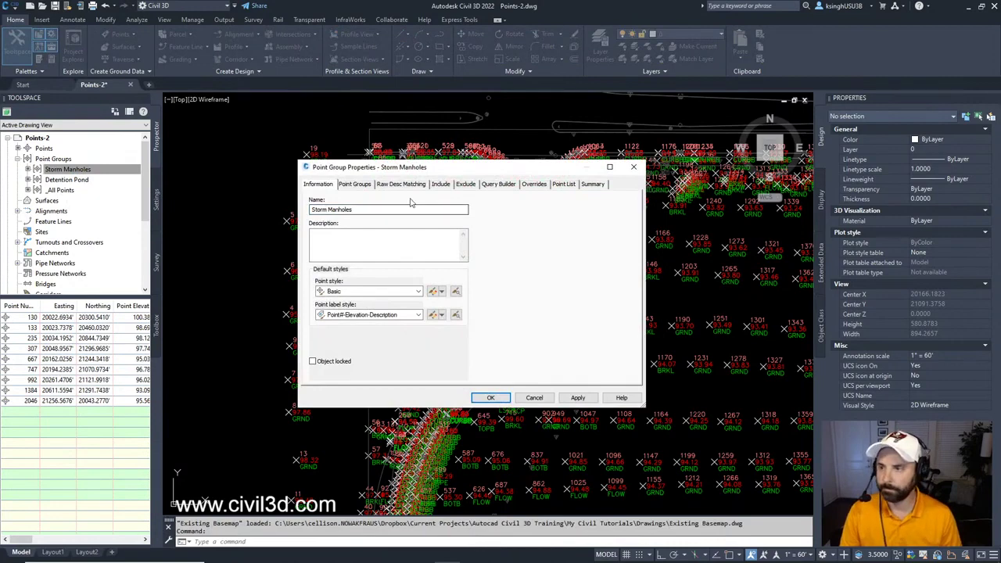
click(415, 291)
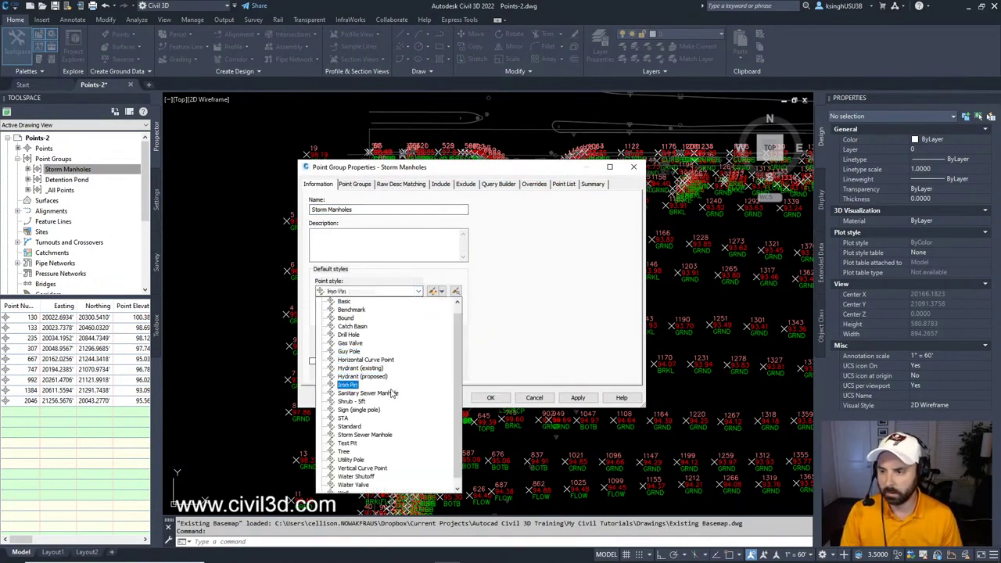
click(388, 435)
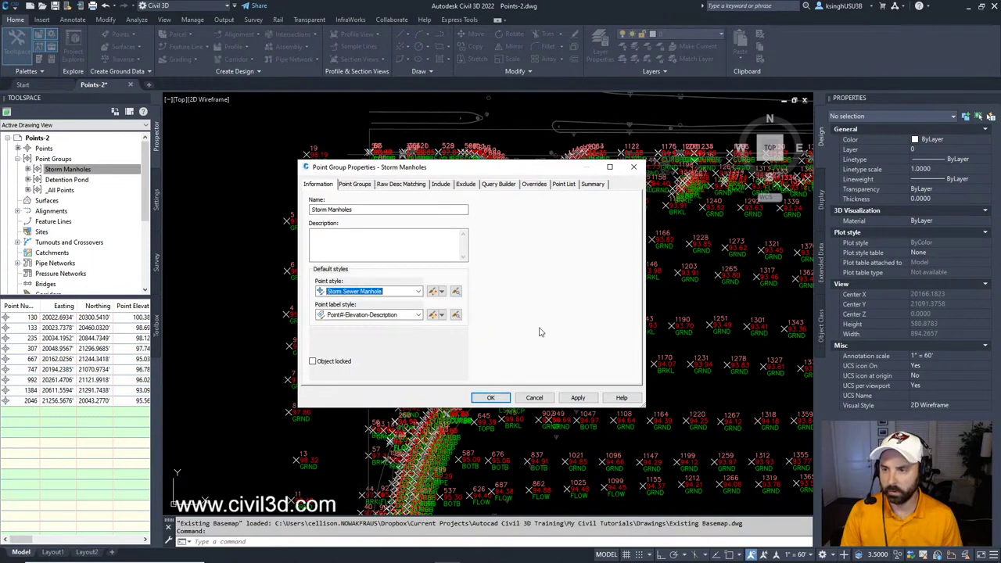
click(578, 398)
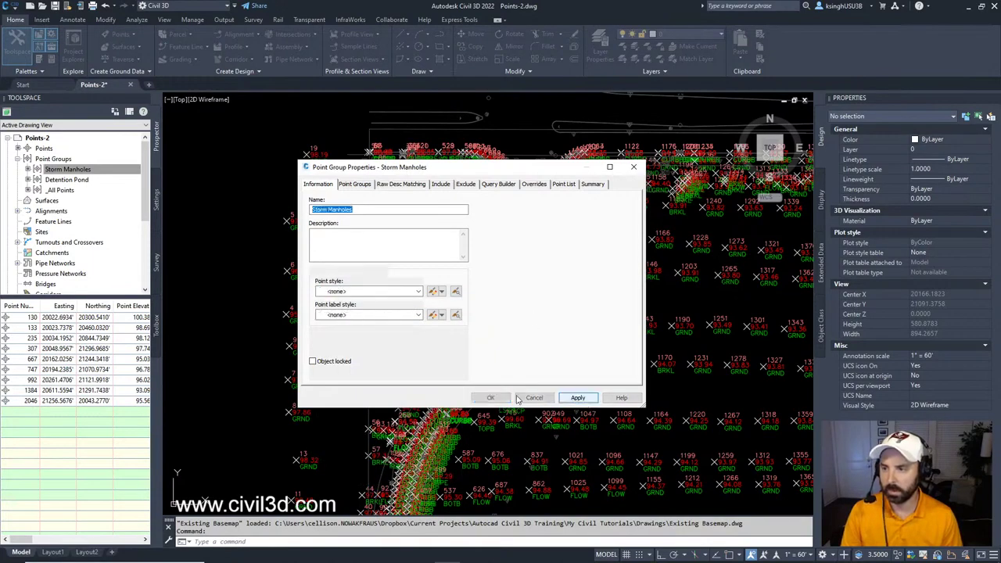
click(490, 397)
Step: Select storm manhole point 667 beside the pond and inspect its marker symbol up close
scroll(493, 192, up, 4)
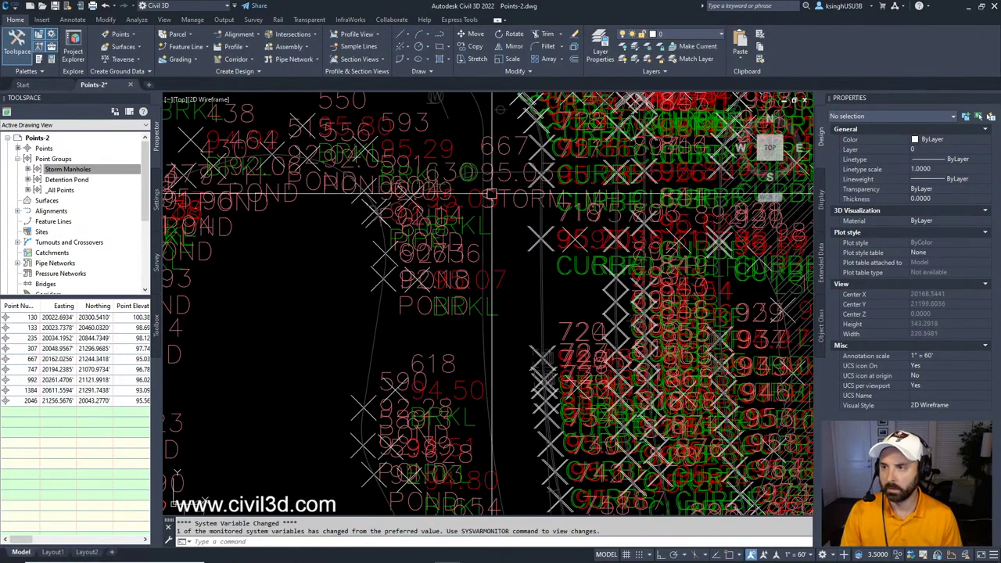
scroll(490, 195, up, 4)
click(444, 205)
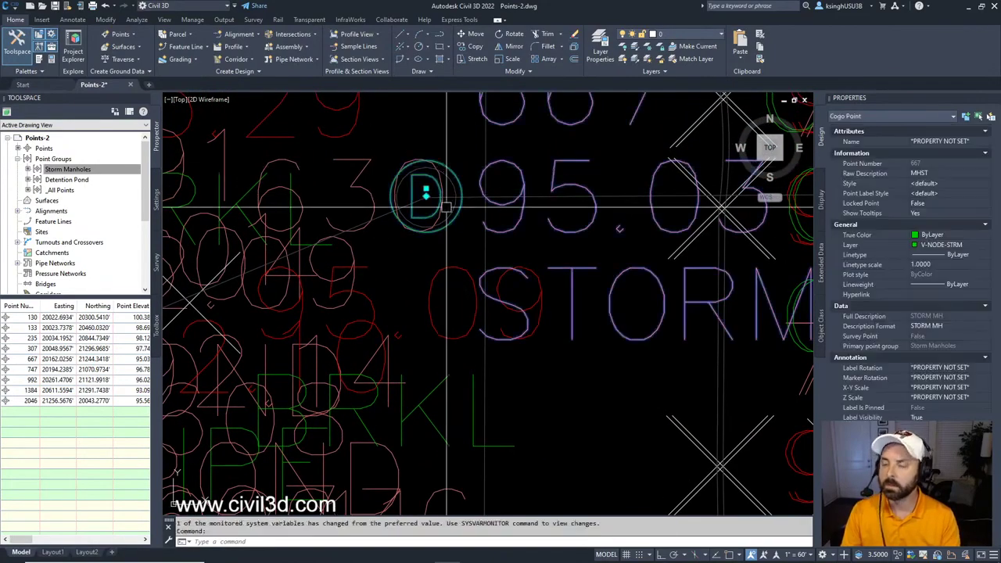
scroll(442, 202, down, 4)
scroll(441, 203, up, 5)
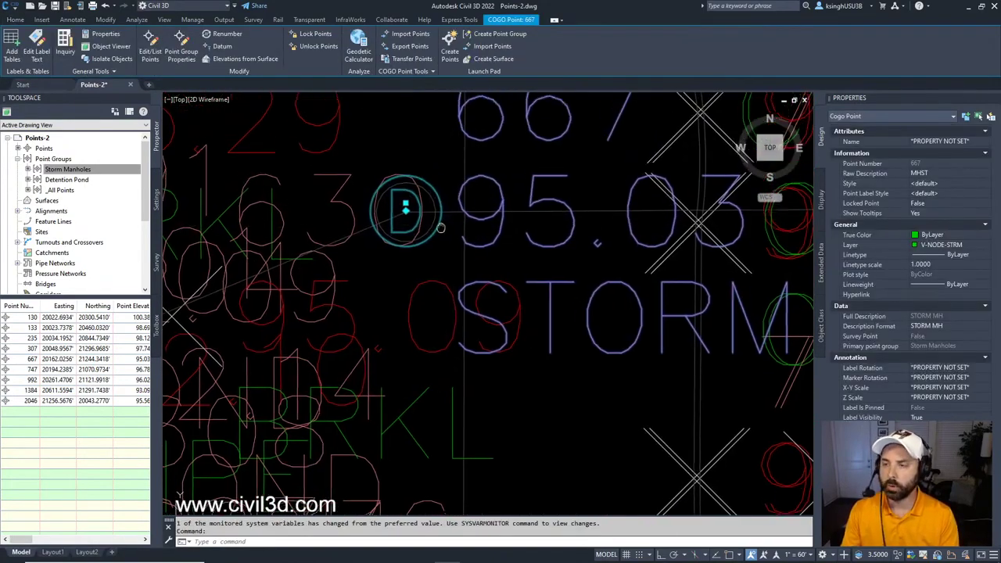
Step: Clear the selection of storm manhole point 667
scroll(440, 227, down, 6)
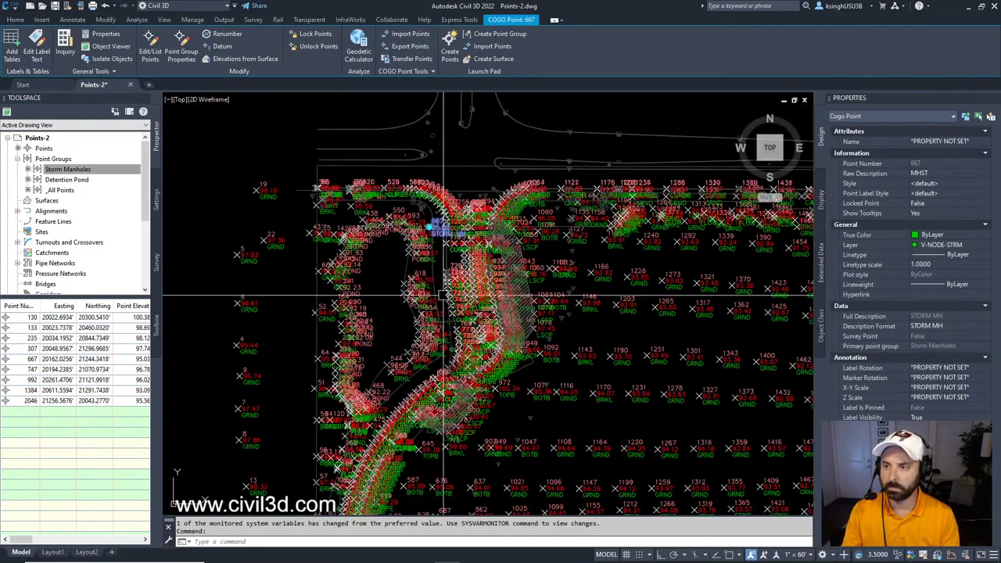
middle_drag(444, 295, 450, 264)
key(Escape)
key(Escape)
middle_drag(456, 331, 446, 293)
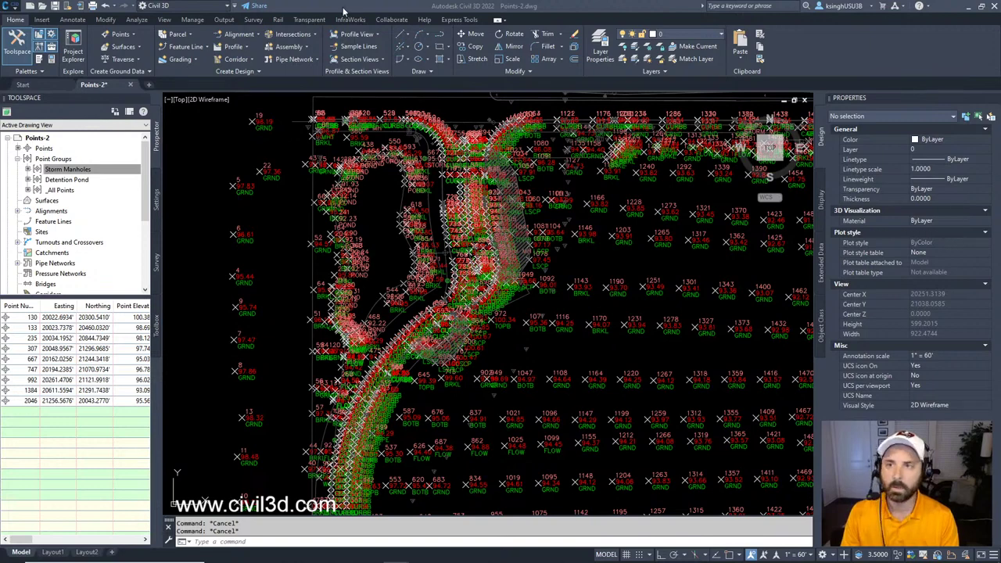
Step: Set the point label style of the _All Points group to <none> and apply the change
click(60, 190)
right_click(60, 191)
click(95, 197)
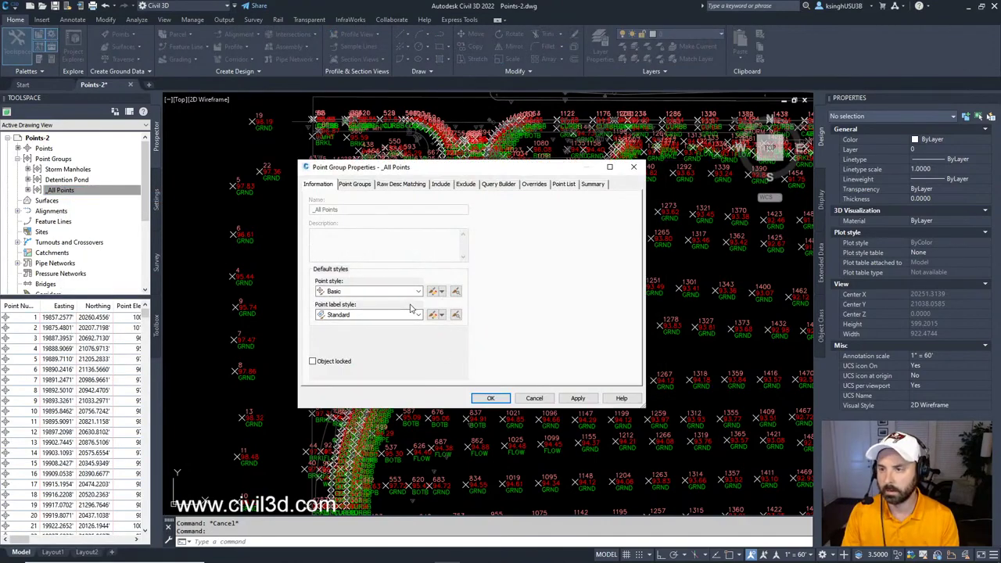
click(419, 317)
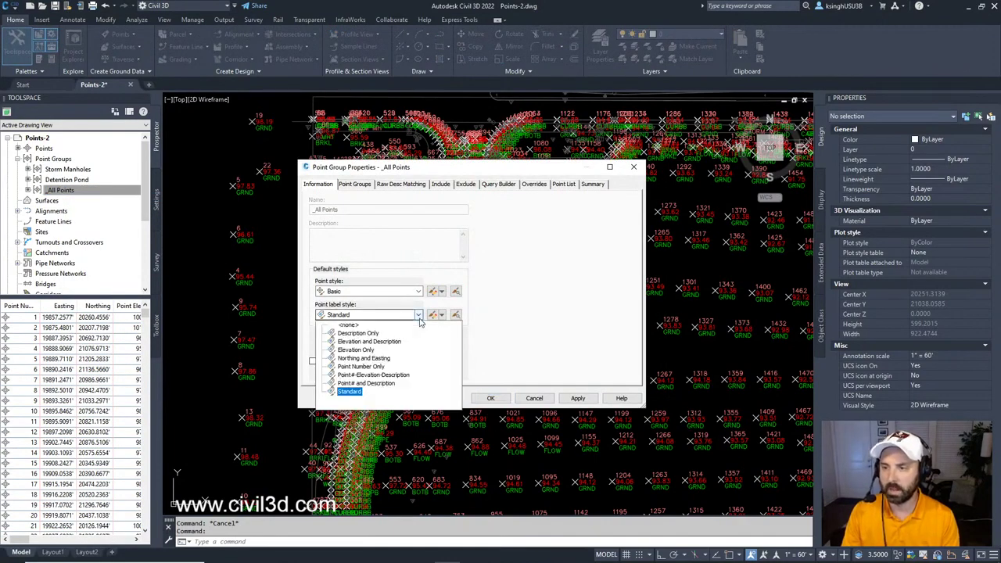
click(349, 326)
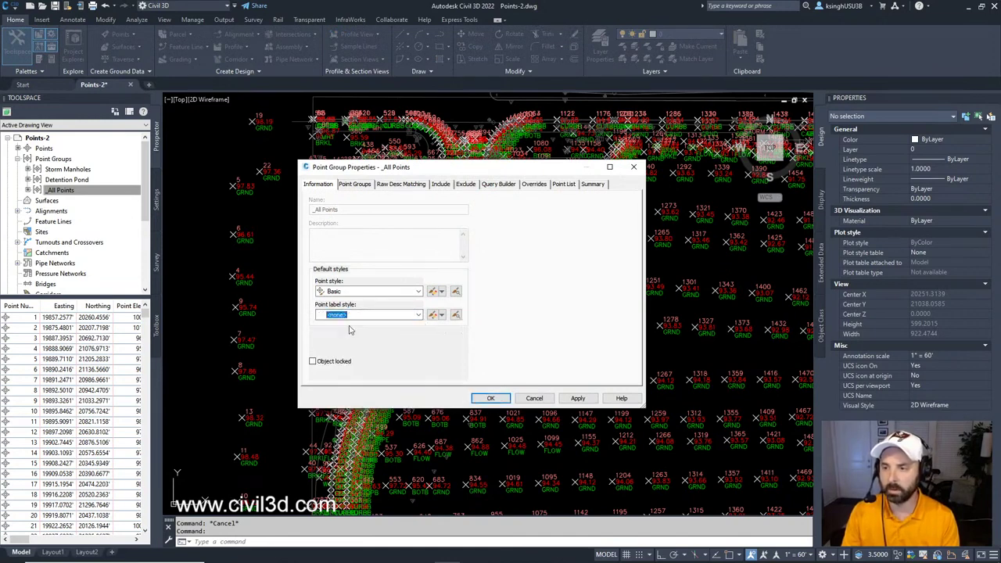
click(577, 398)
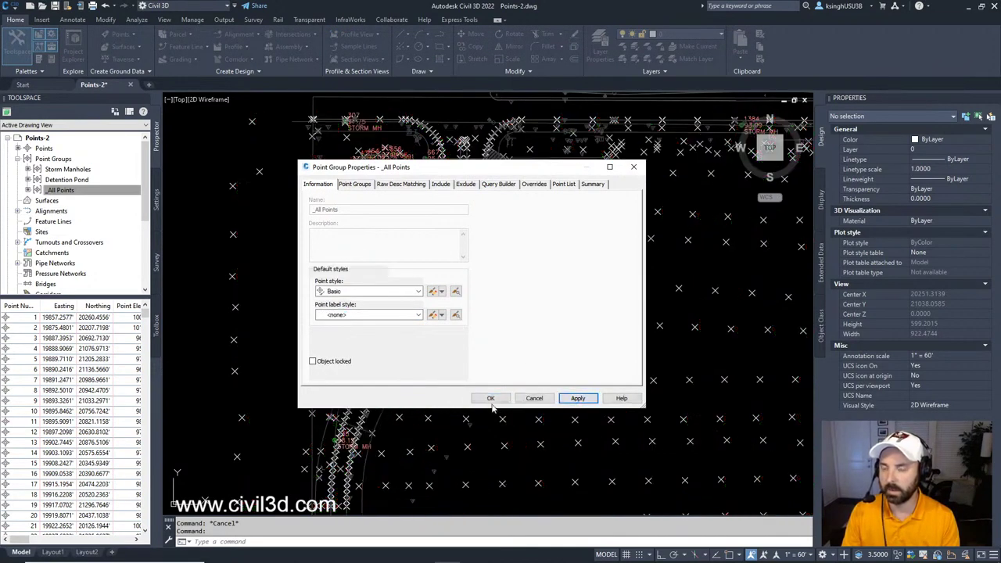
click(492, 400)
scroll(486, 372, down, 2)
scroll(464, 257, up, 2)
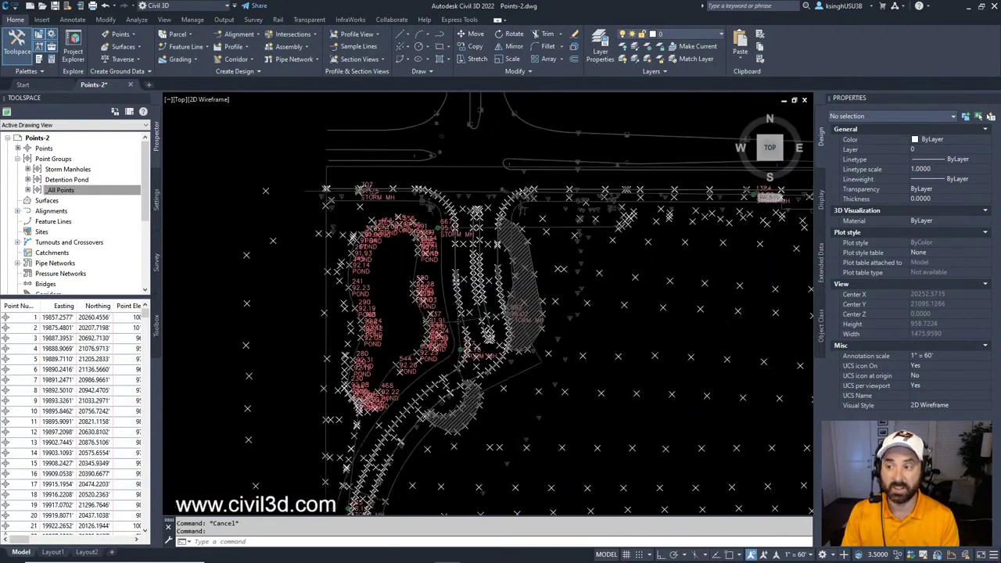
scroll(451, 249, up, 3)
scroll(451, 249, down, 1)
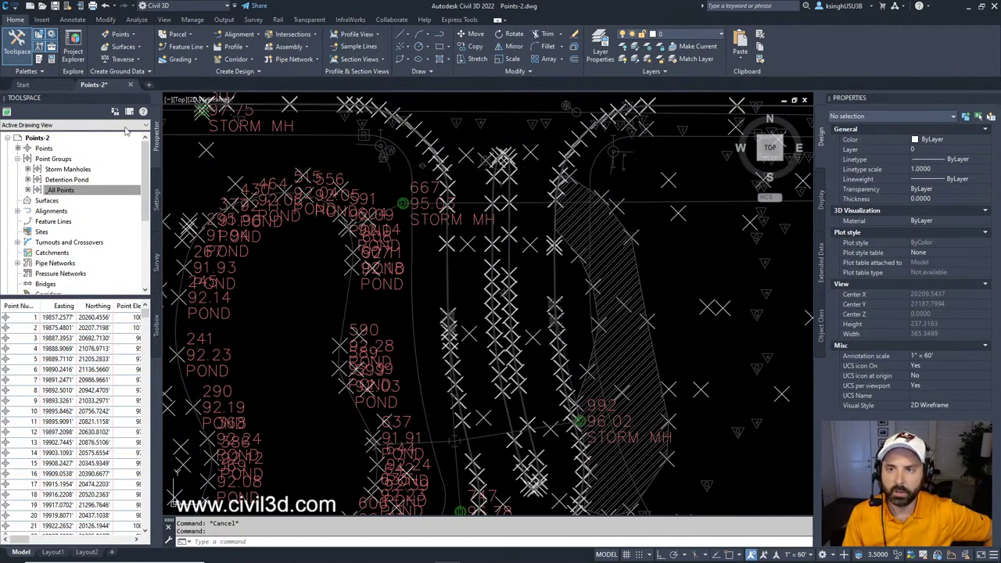
Step: Move Storm Manholes to the bottom of the point group display order, below _All Points, and apply the new order
click(17, 160)
click(17, 159)
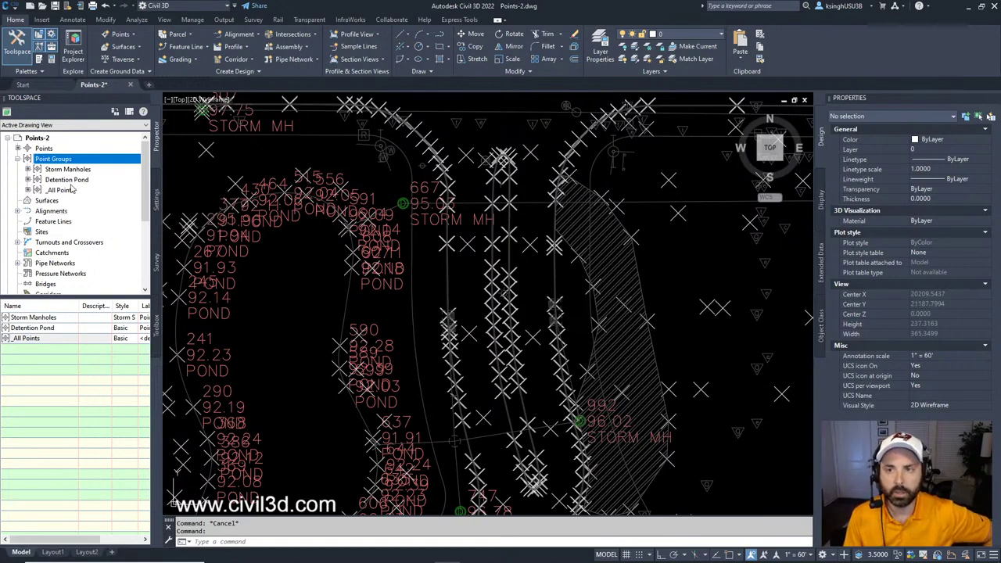
mouse_move(76, 183)
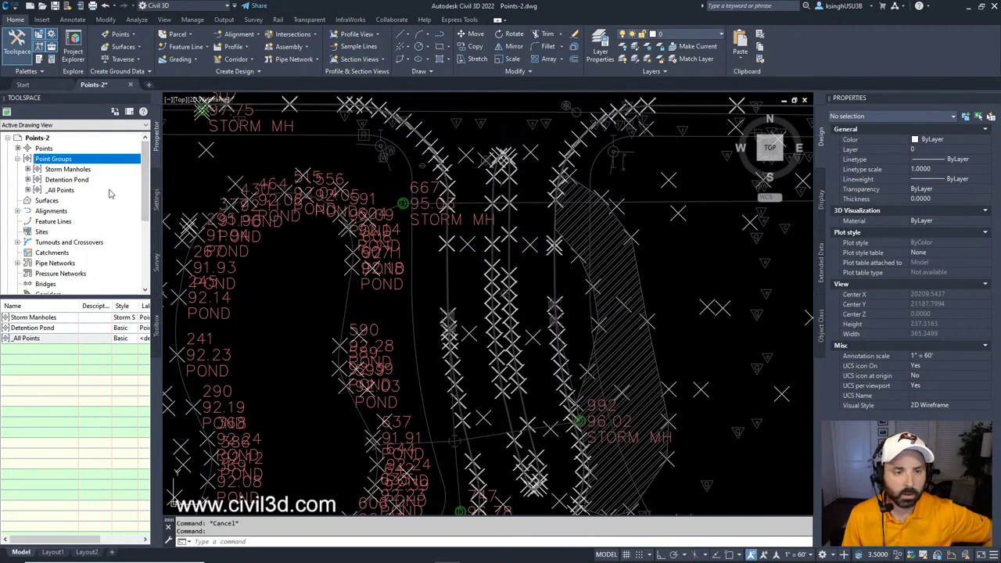
mouse_move(115, 192)
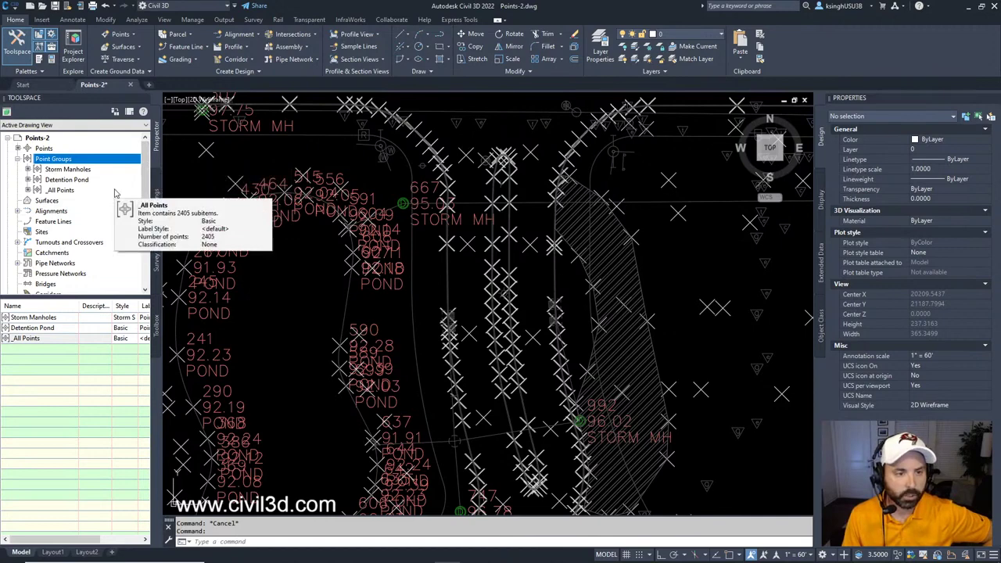
right_click(70, 162)
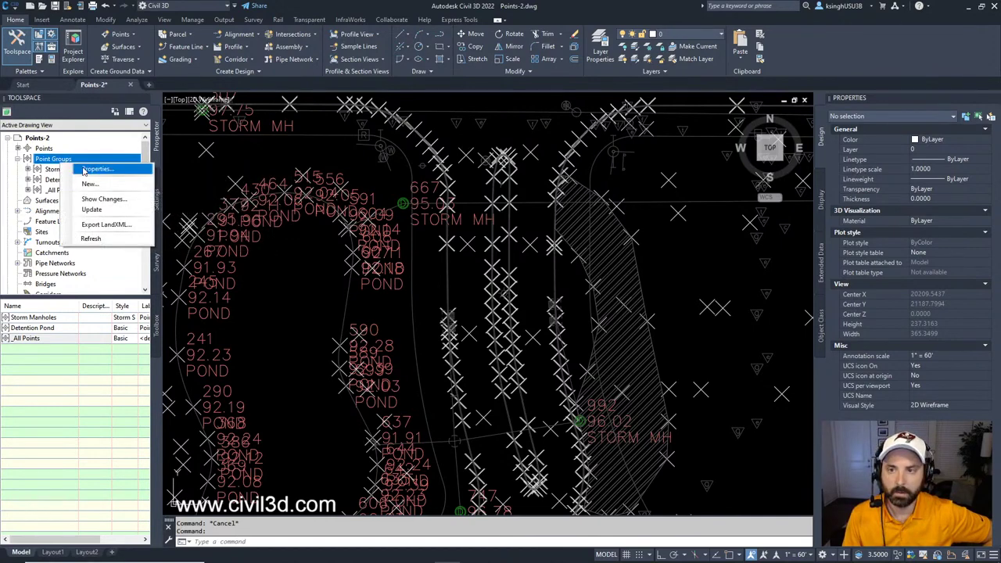
click(86, 170)
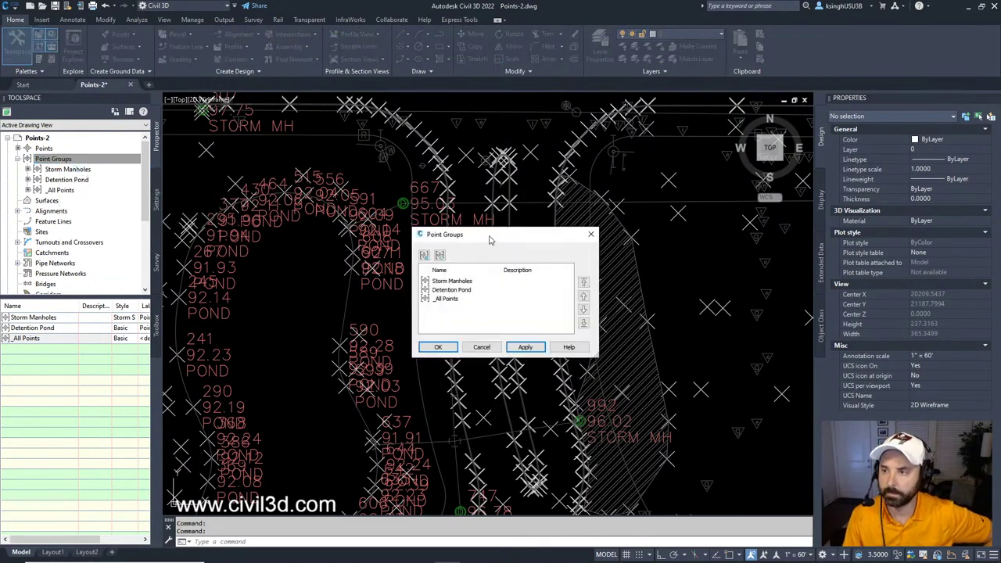
click(467, 284)
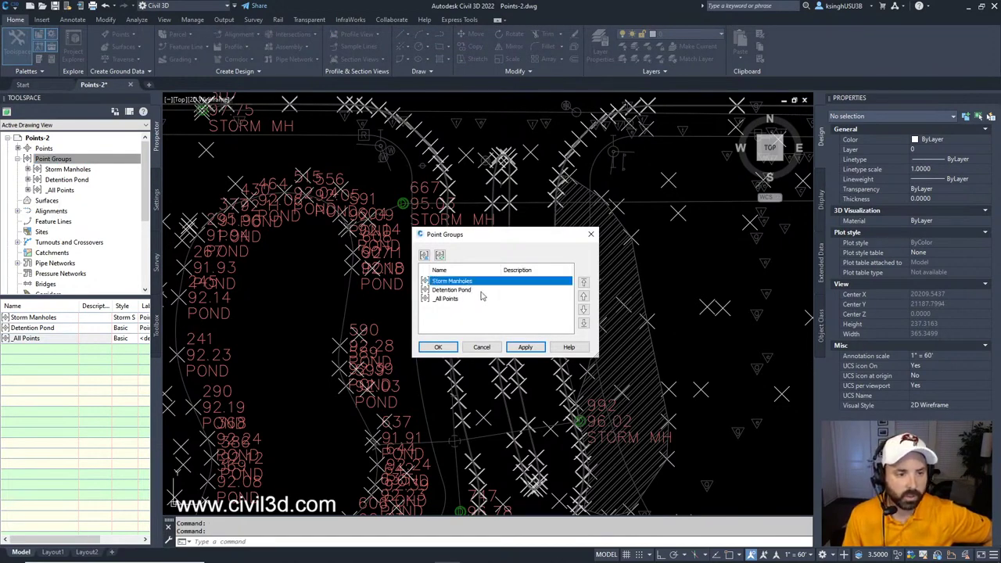
click(482, 291)
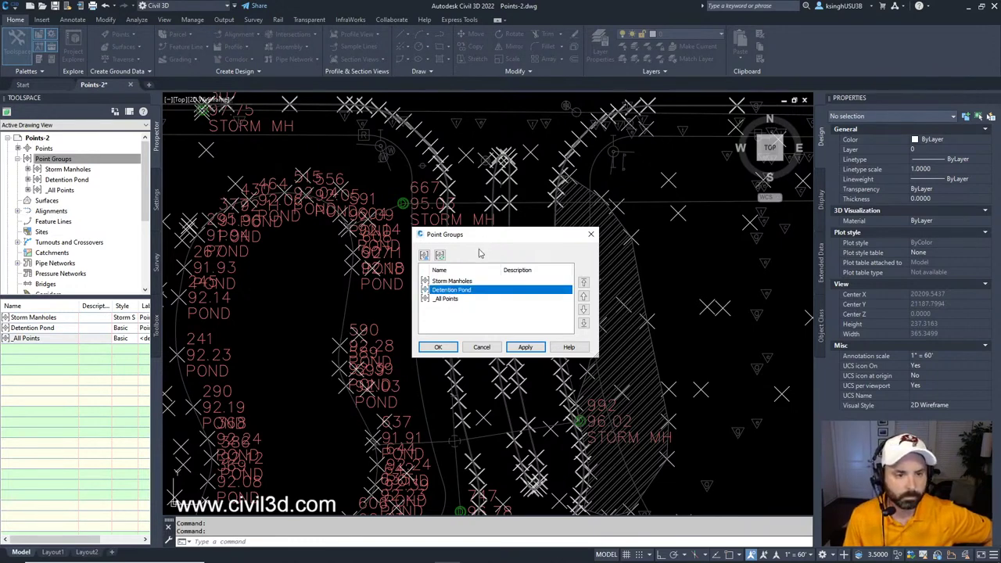
click(467, 282)
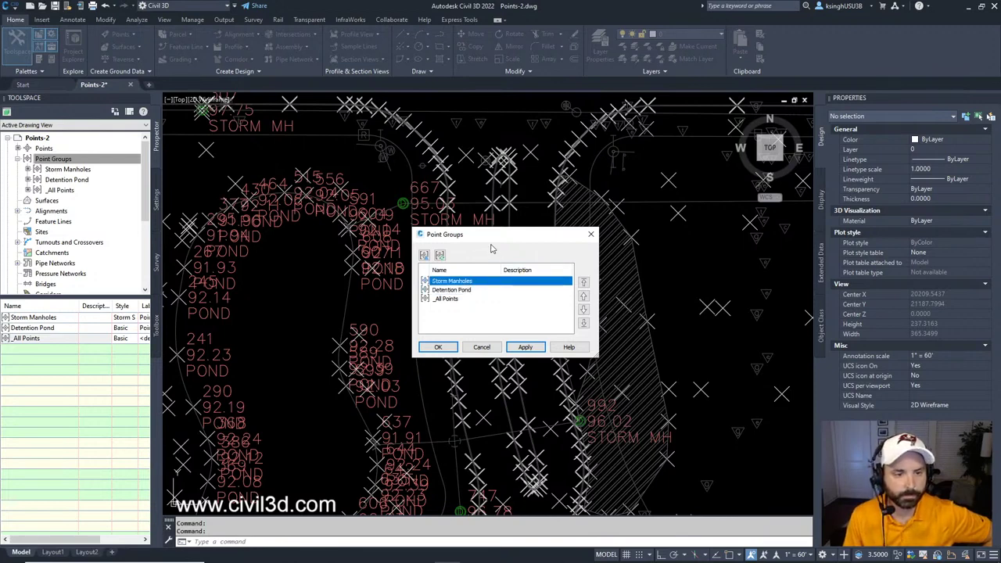
drag(518, 234, 632, 225)
click(701, 312)
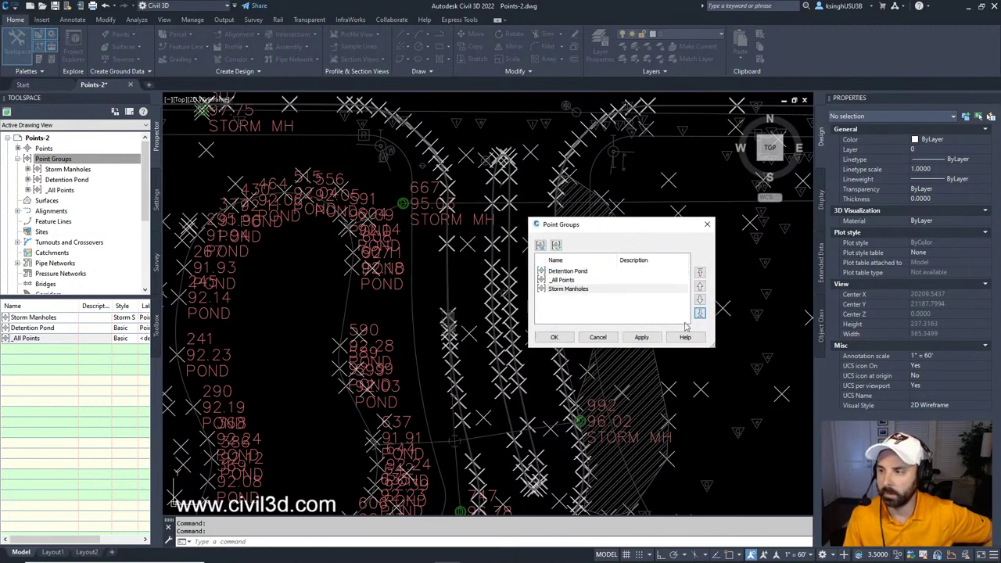
click(643, 338)
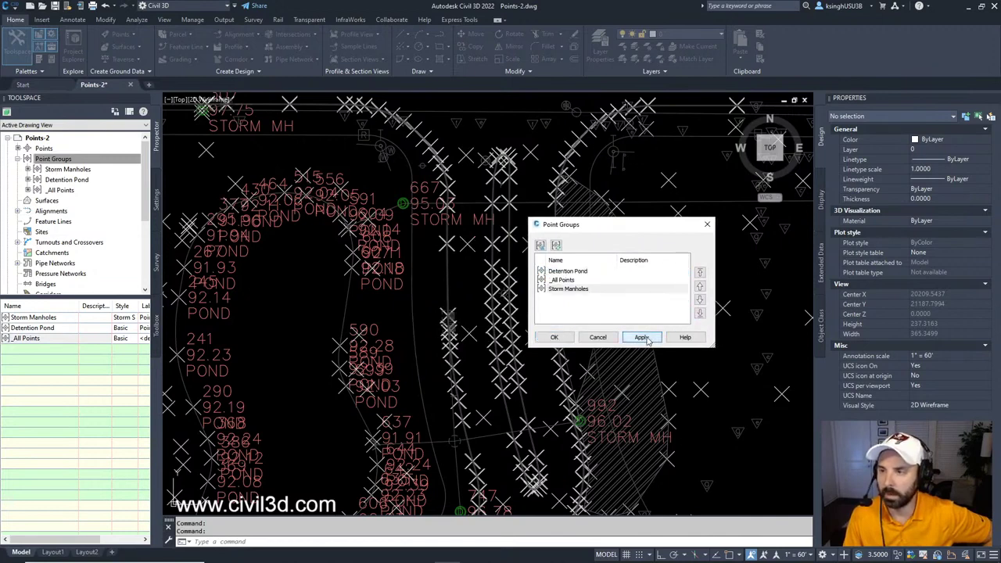
click(556, 337)
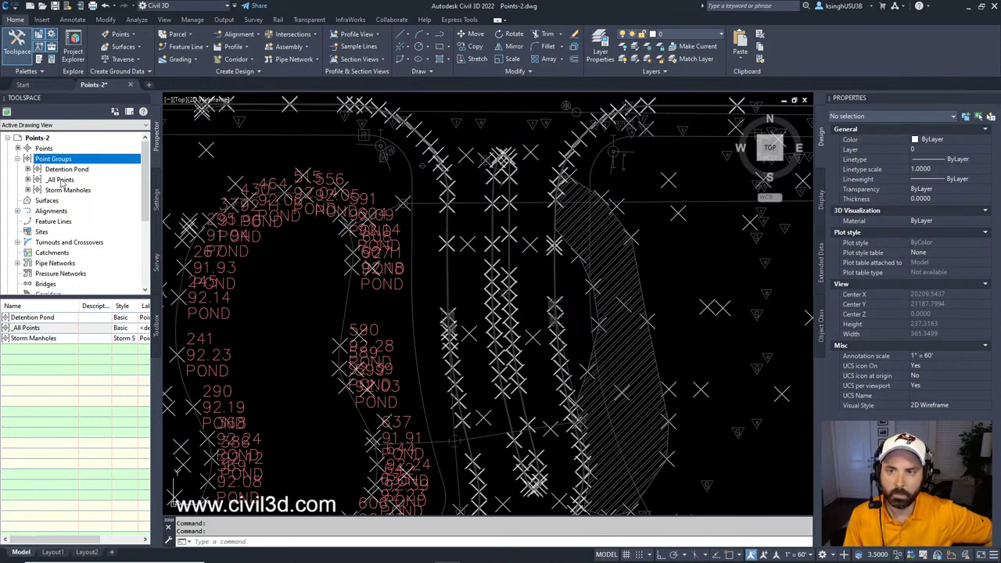
Step: Enable the Point Label Style override set to <none> for the _All Points group and apply it
click(61, 181)
right_click(62, 180)
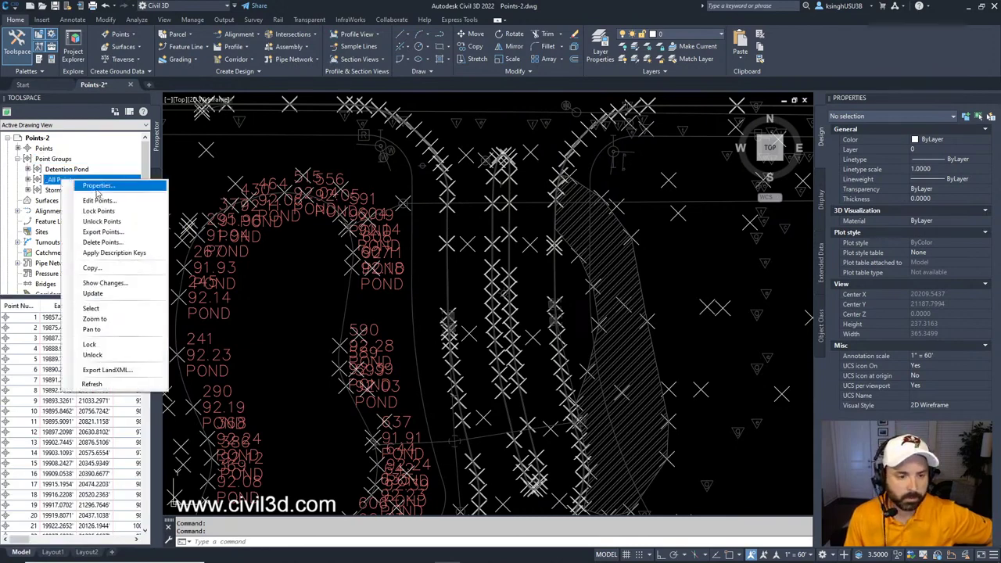
click(97, 188)
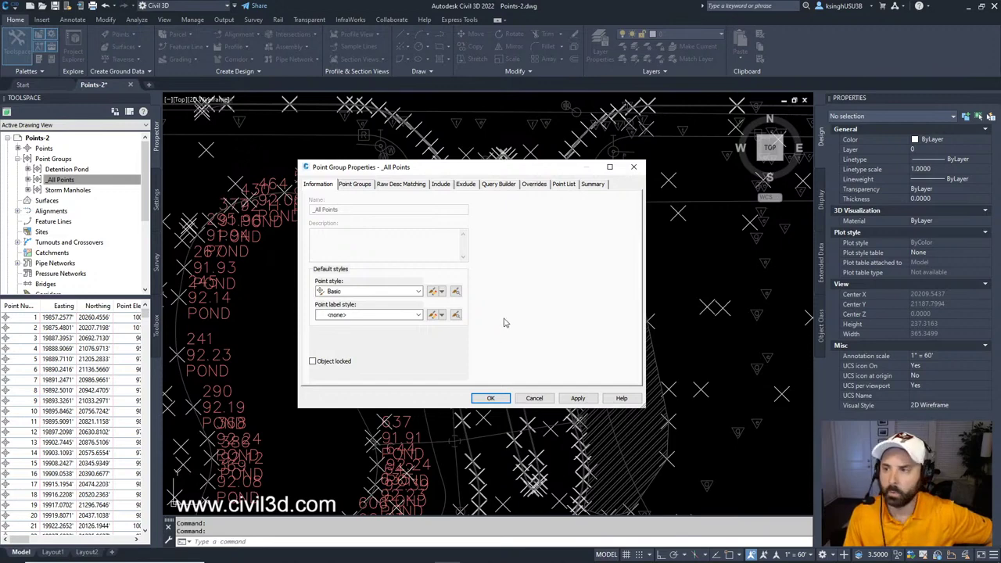
click(535, 185)
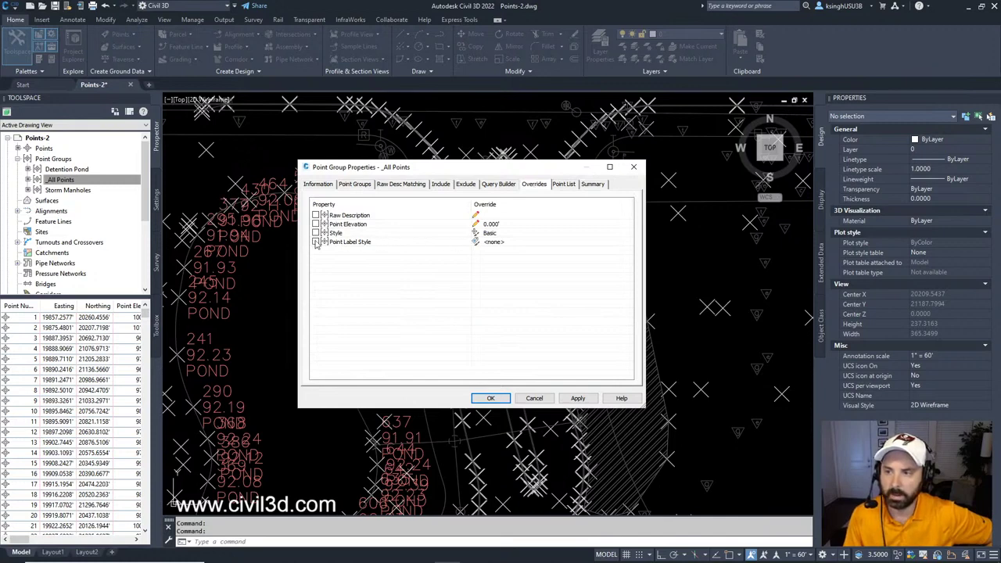
click(316, 243)
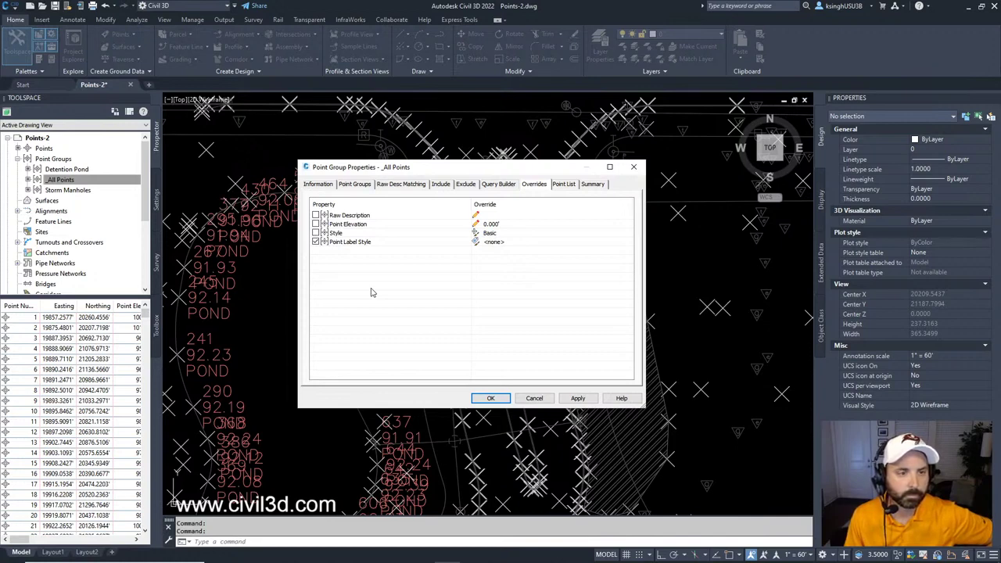
click(578, 398)
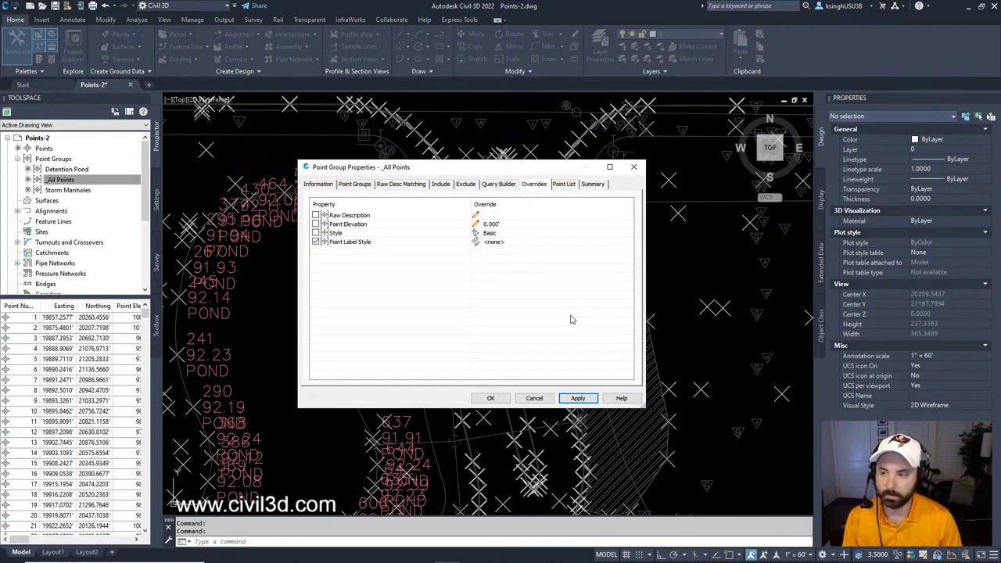
click(491, 398)
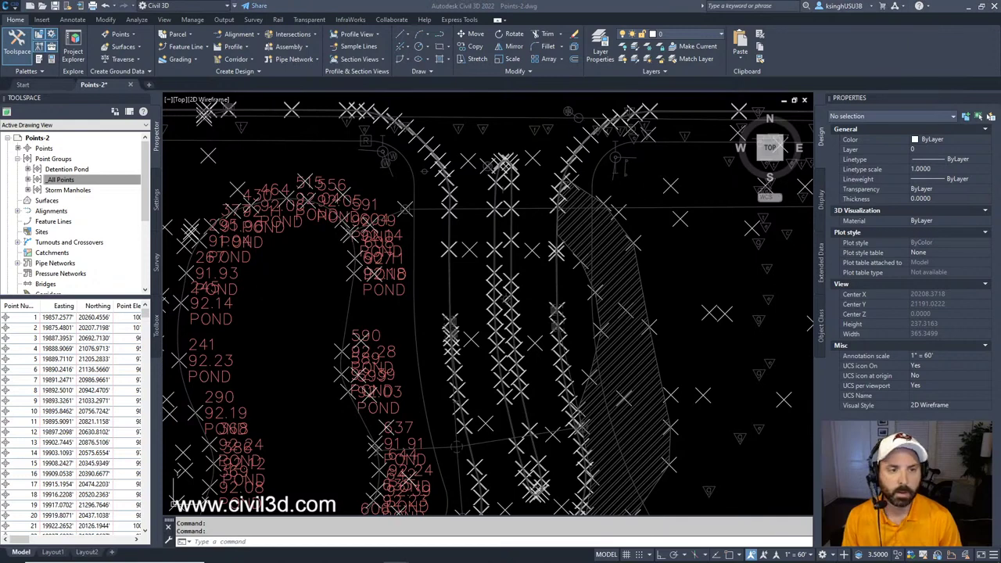
Step: Move _All Points to the top of the point group display order, above Detention Pond, and apply the new order
click(54, 160)
right_click(71, 160)
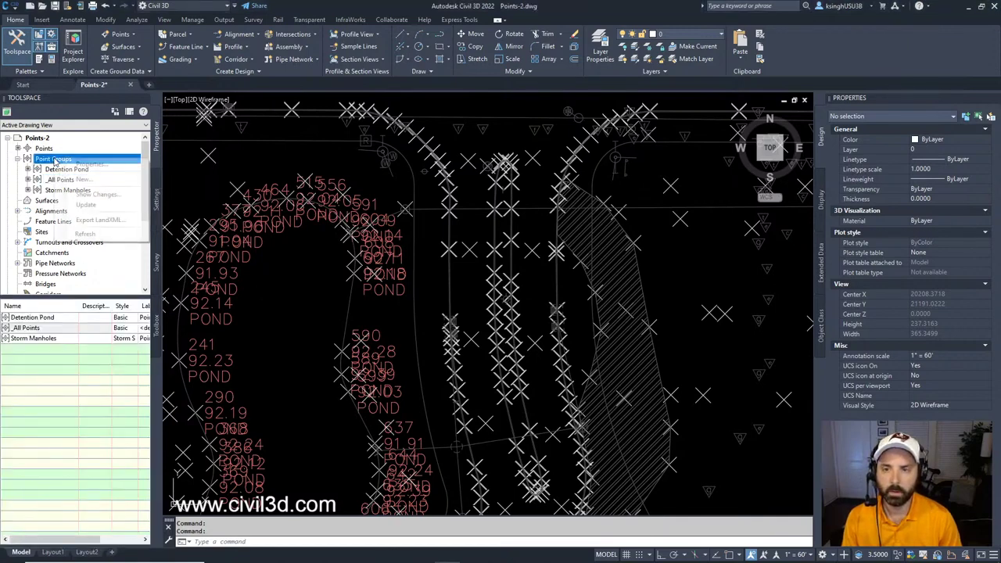
click(79, 164)
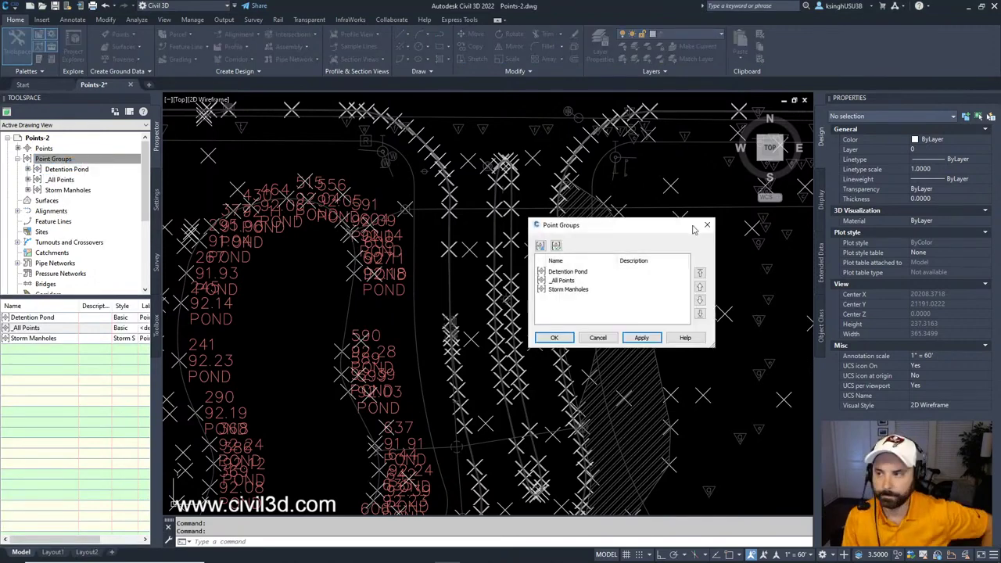
drag(654, 228, 457, 216)
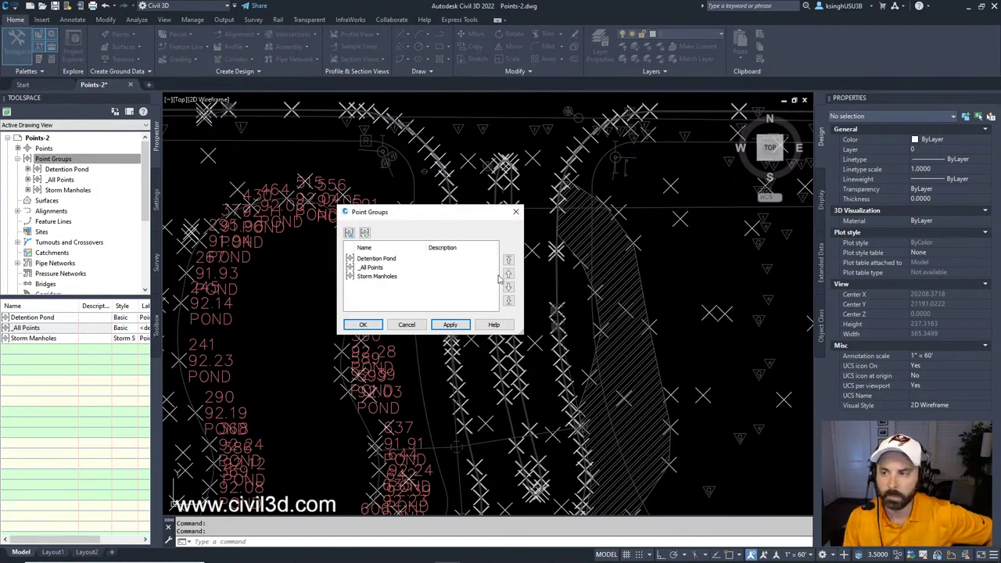
click(374, 268)
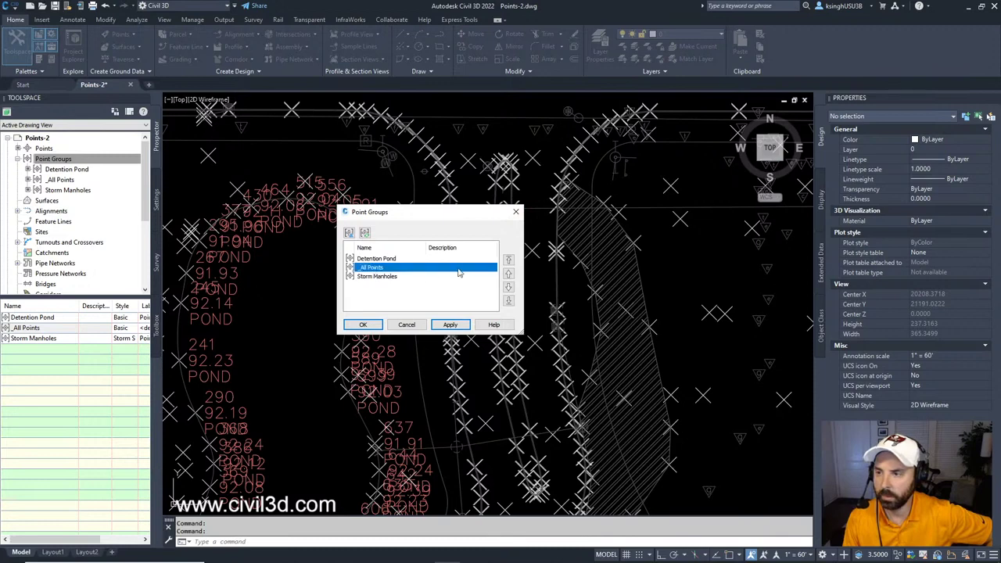
click(509, 259)
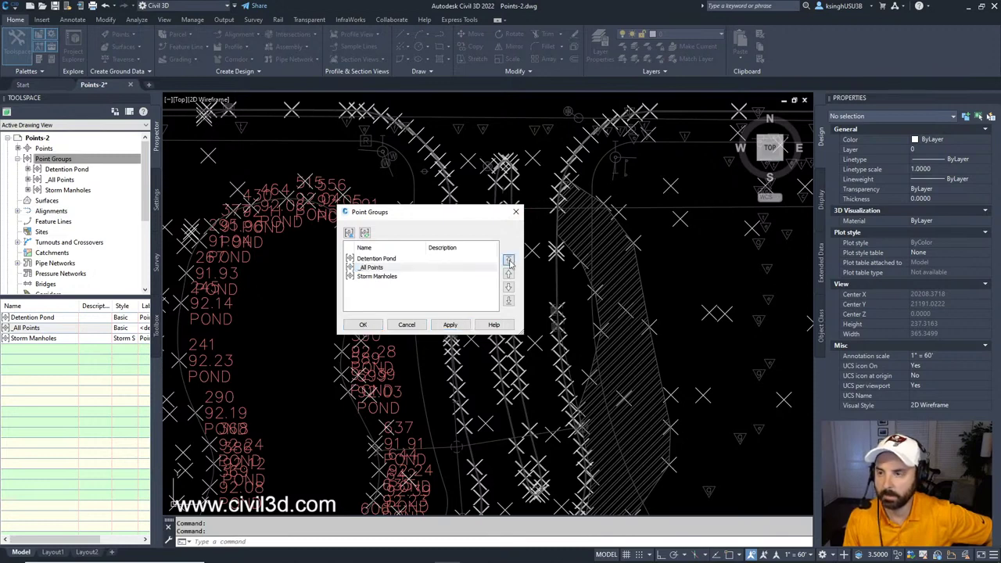
click(451, 325)
drag(450, 216, 652, 216)
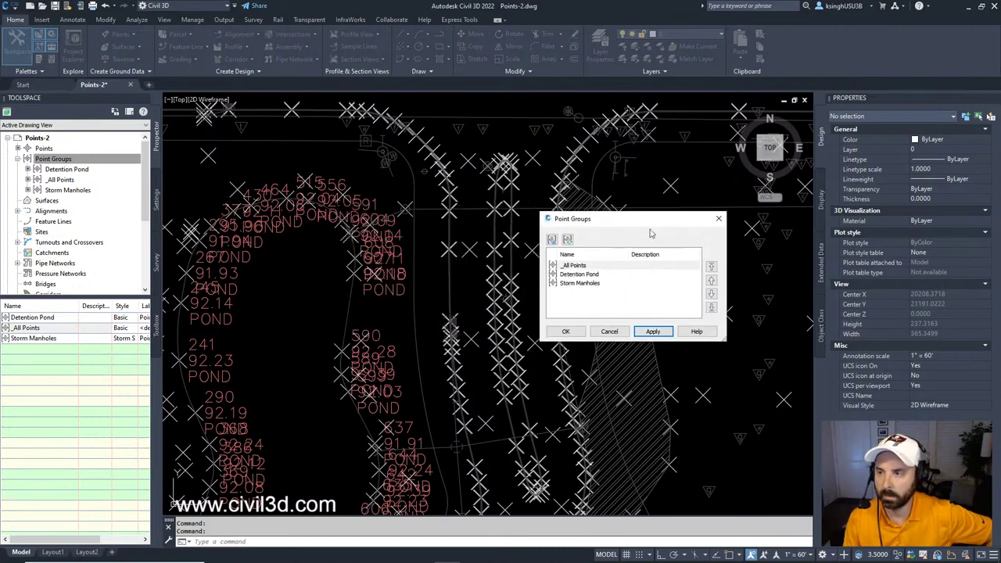
click(565, 325)
scroll(485, 265, down, 3)
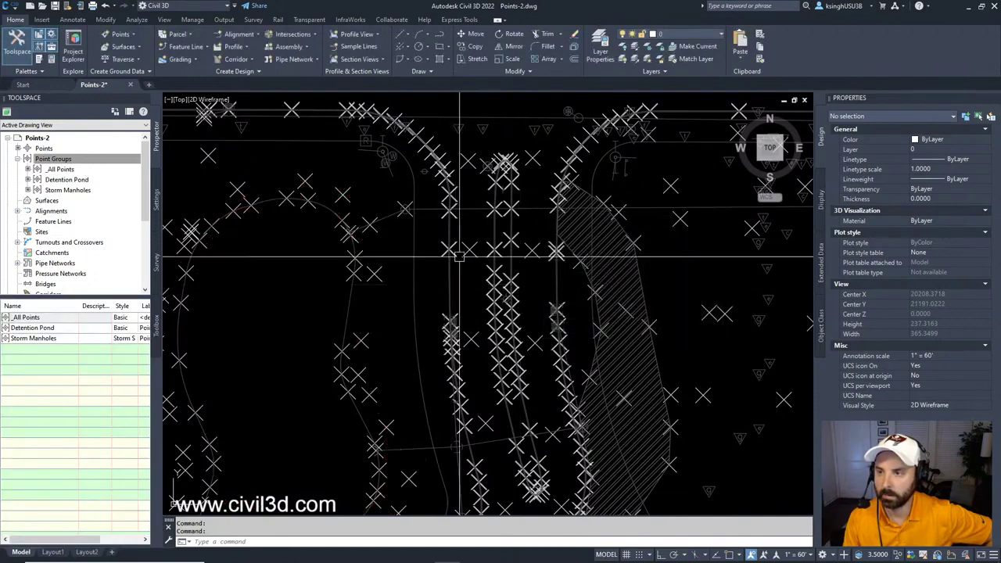
scroll(326, 166, down, 2)
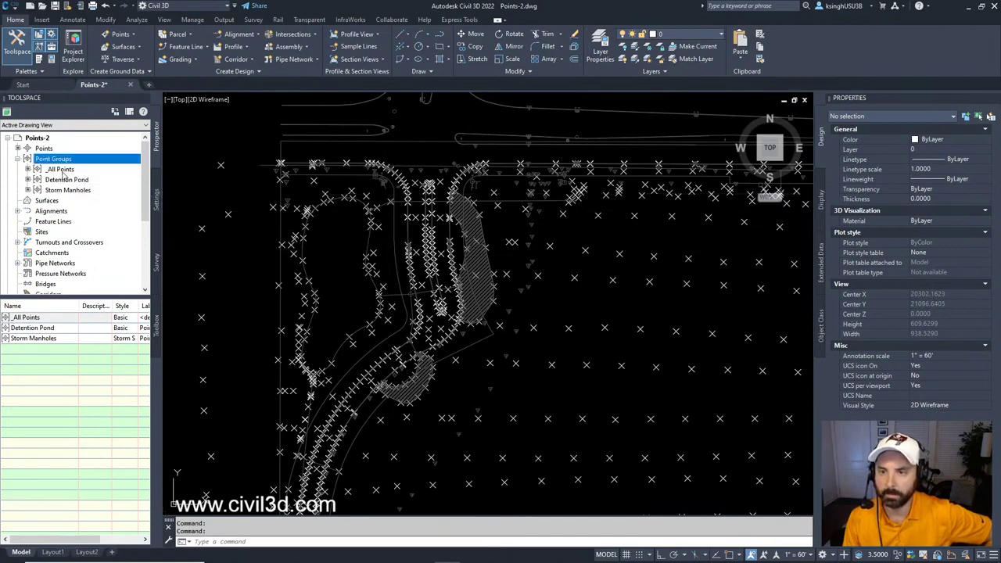
Step: Review the default point style and point label style in the _All Points group's properties
right_click(68, 170)
click(79, 179)
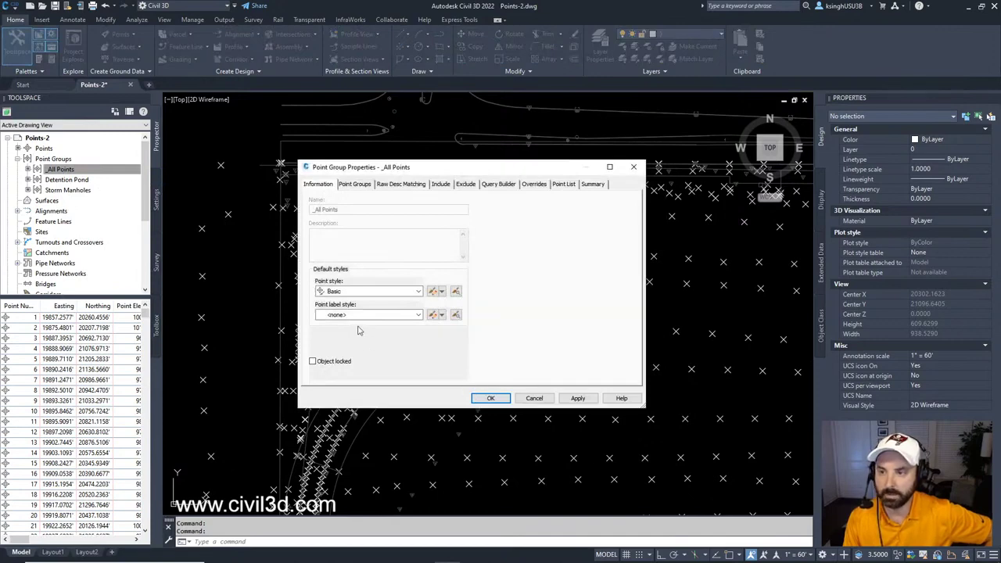
click(491, 399)
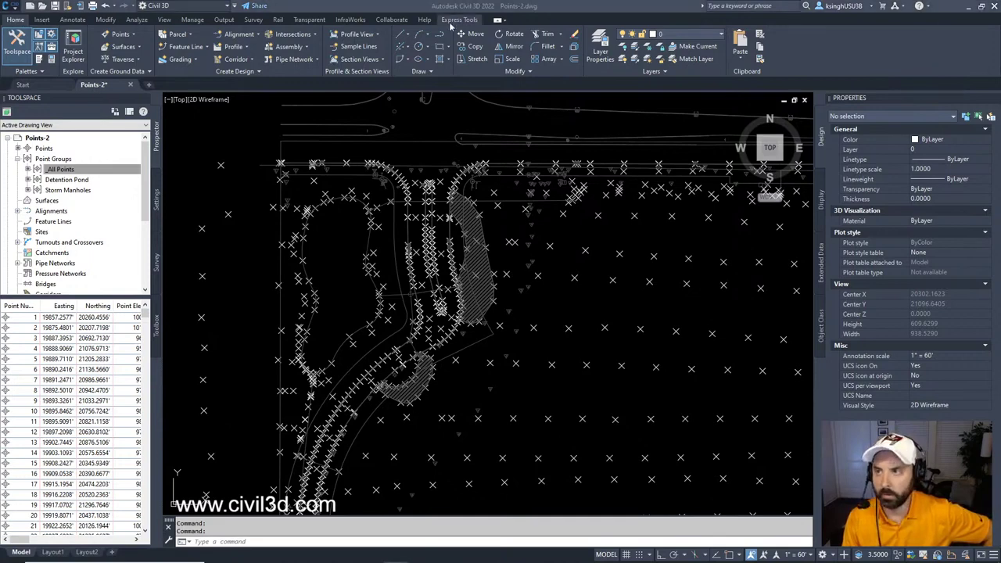
Step: Examine the extents of the Existing Basemap external reference in relation to the survey points
click(468, 7)
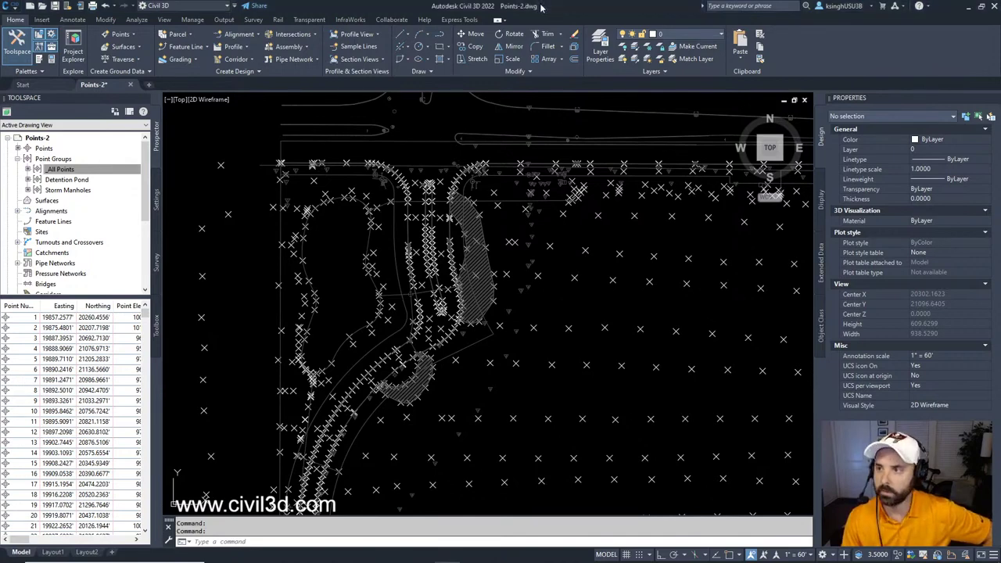
click(374, 134)
scroll(399, 243, down, 6)
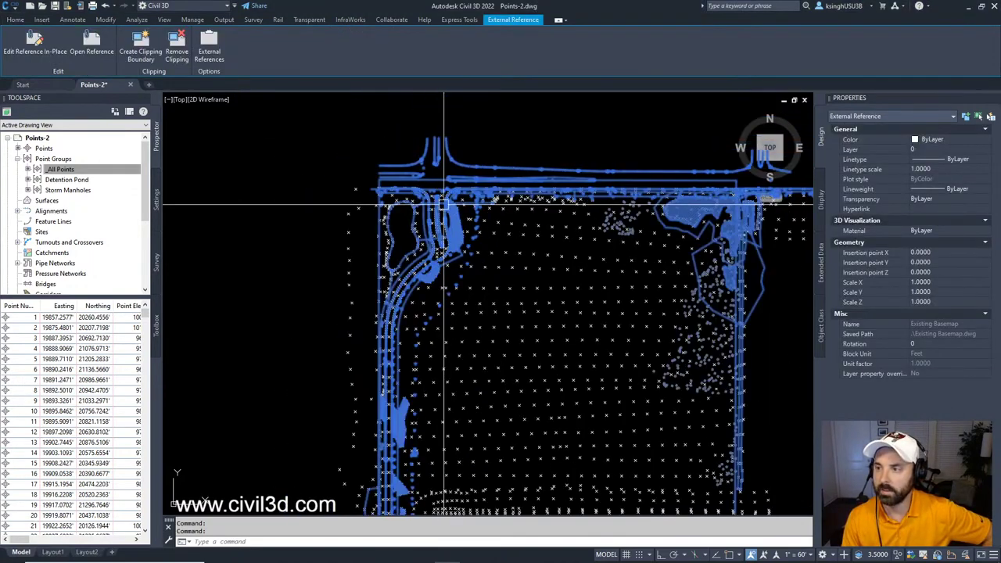
scroll(425, 248, up, 4)
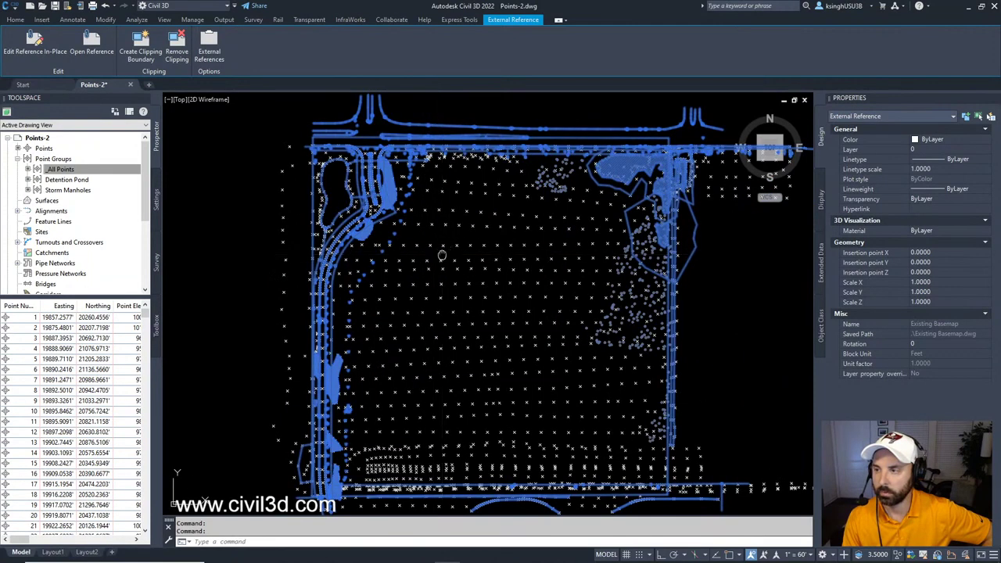
scroll(425, 237, down, 3)
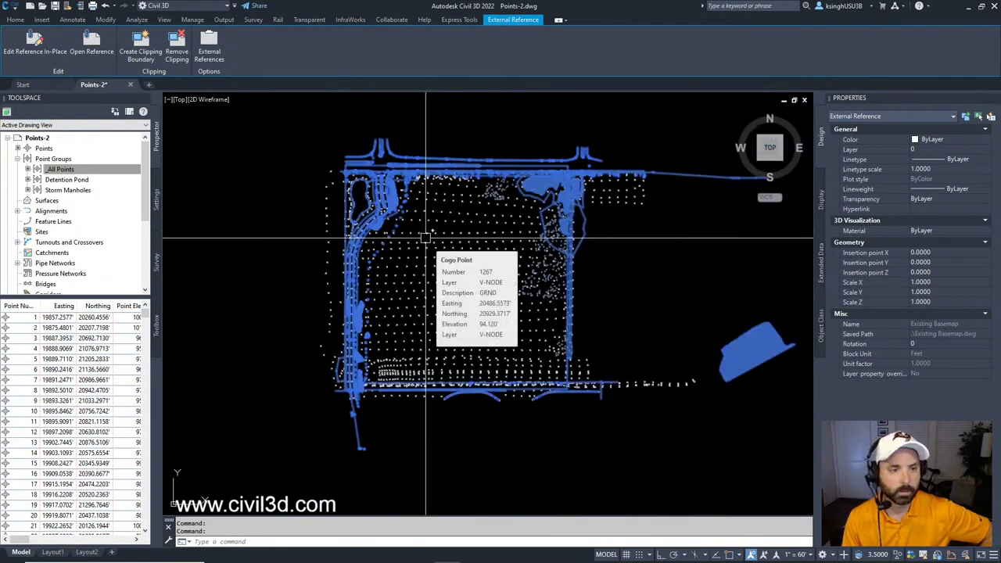
key(Escape)
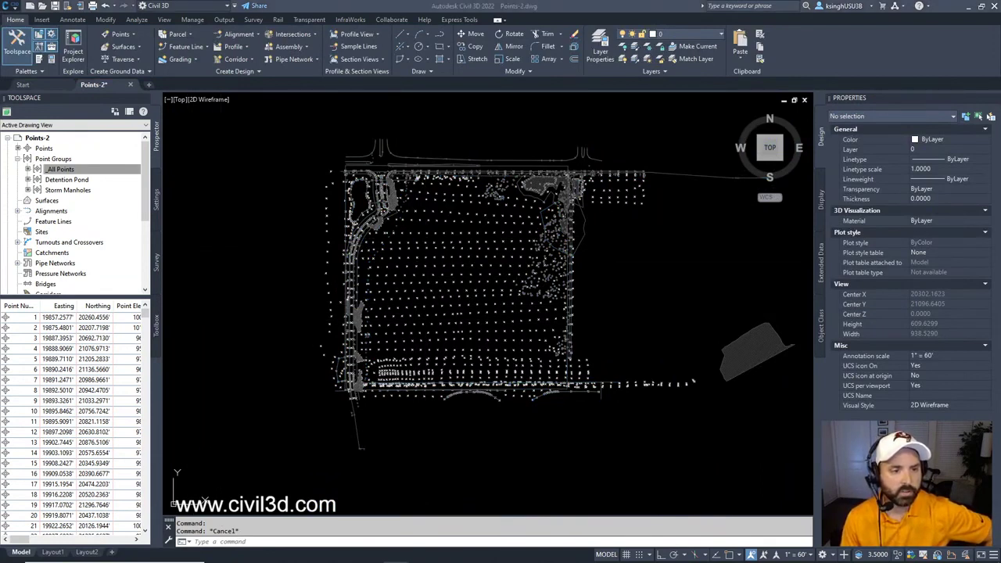
click(485, 8)
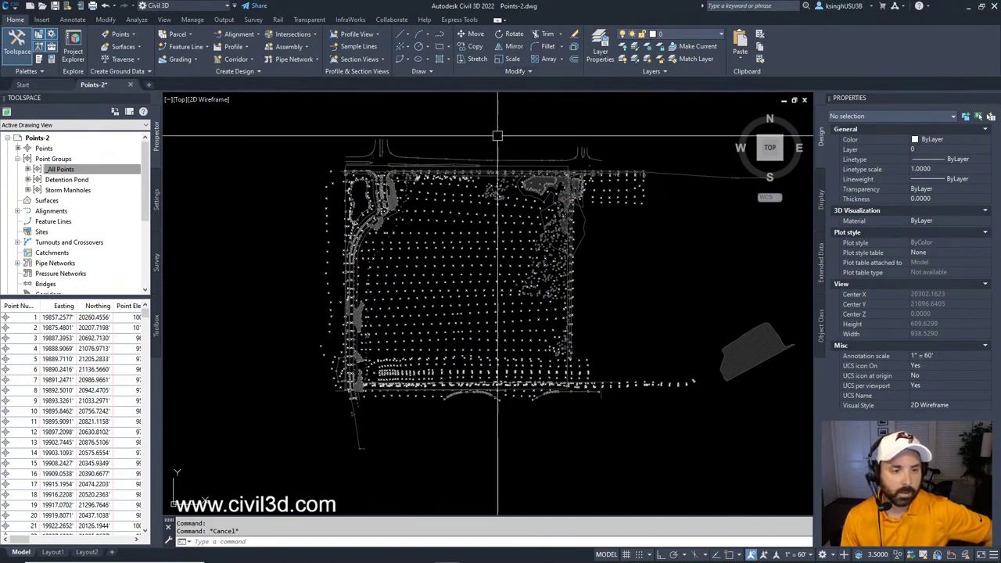
click(388, 152)
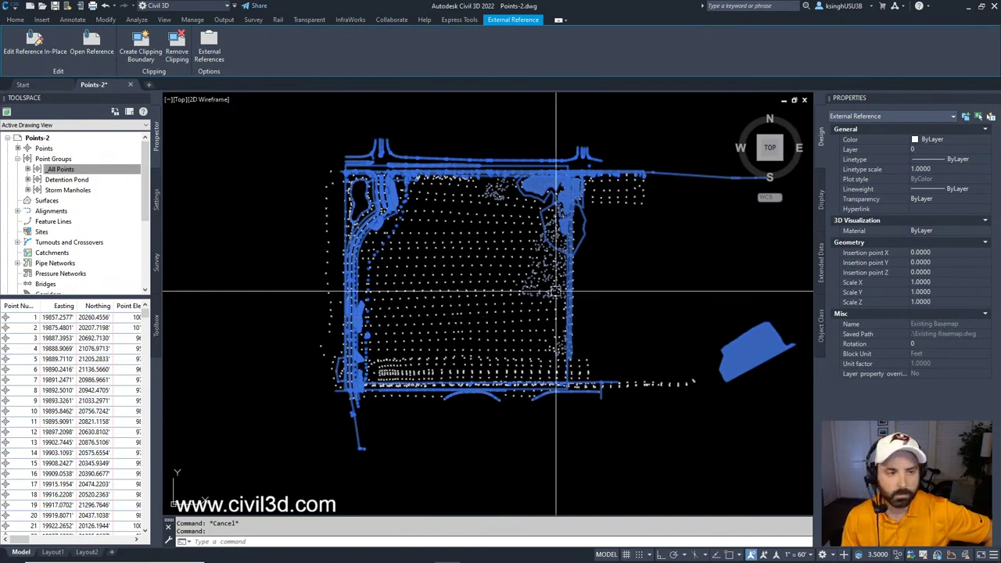
mouse_move(506, 298)
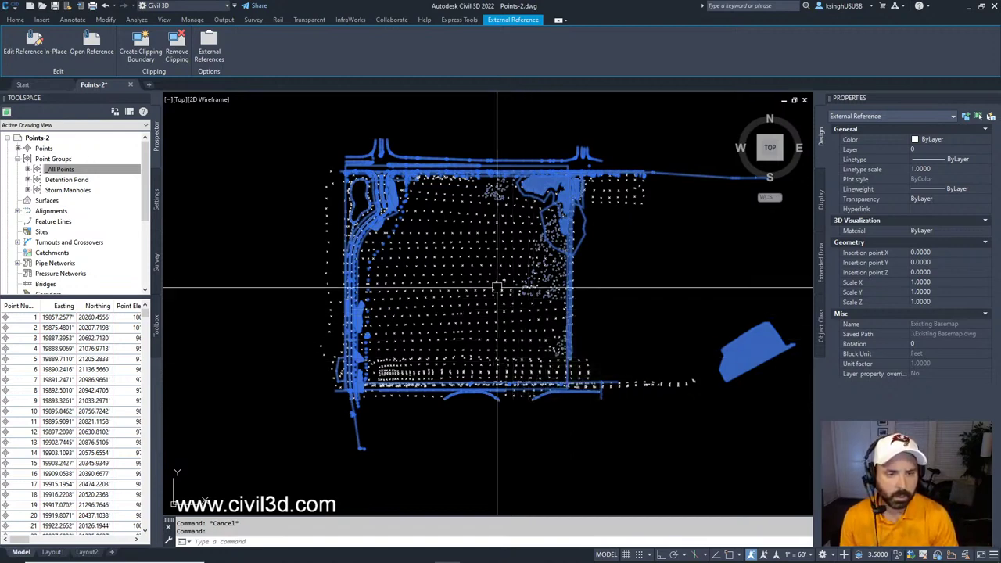
key(Escape)
Step: Detach the Existing Basemap external reference from the Points-2 drawing using the Xref Manager
click(403, 159)
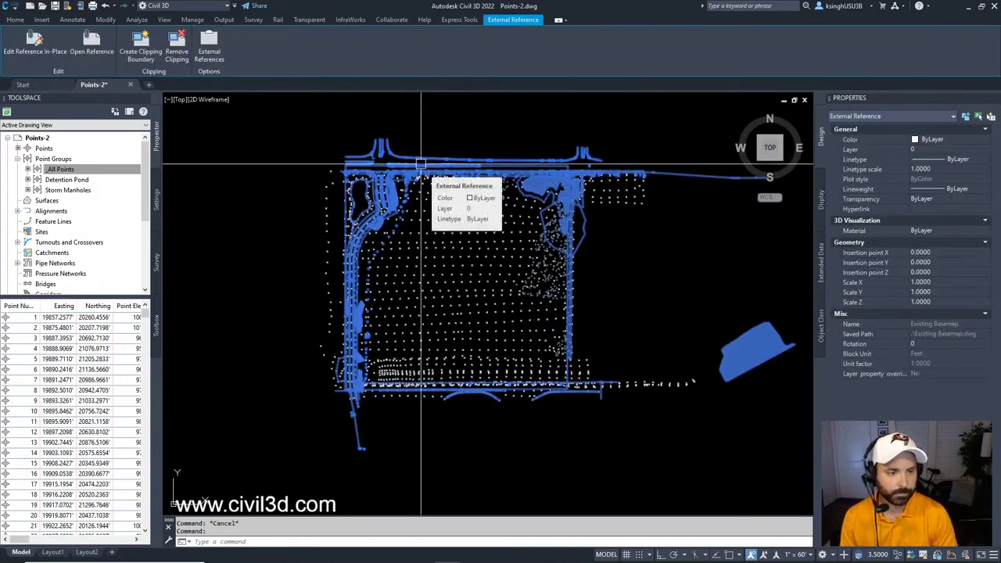
right_click(421, 163)
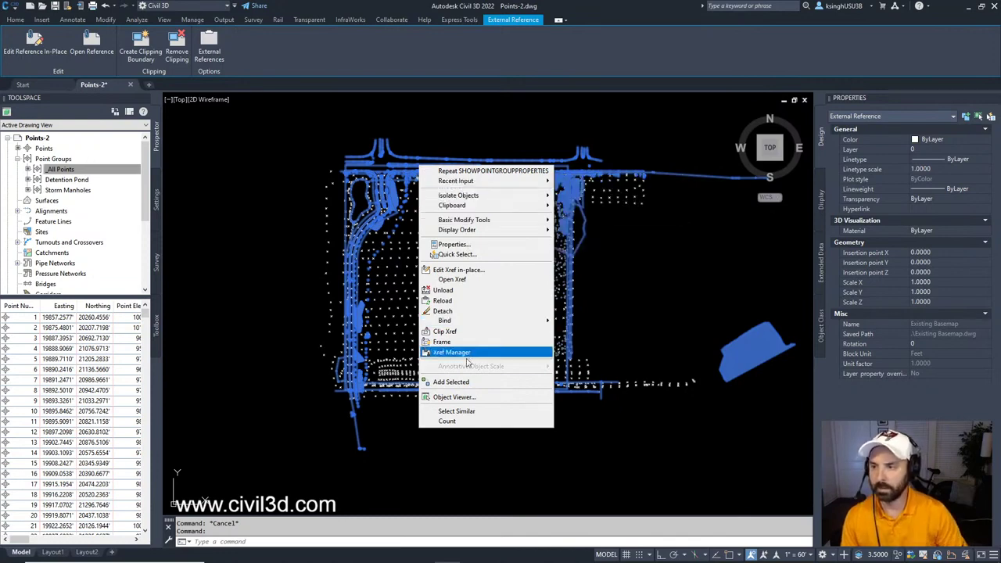
click(464, 354)
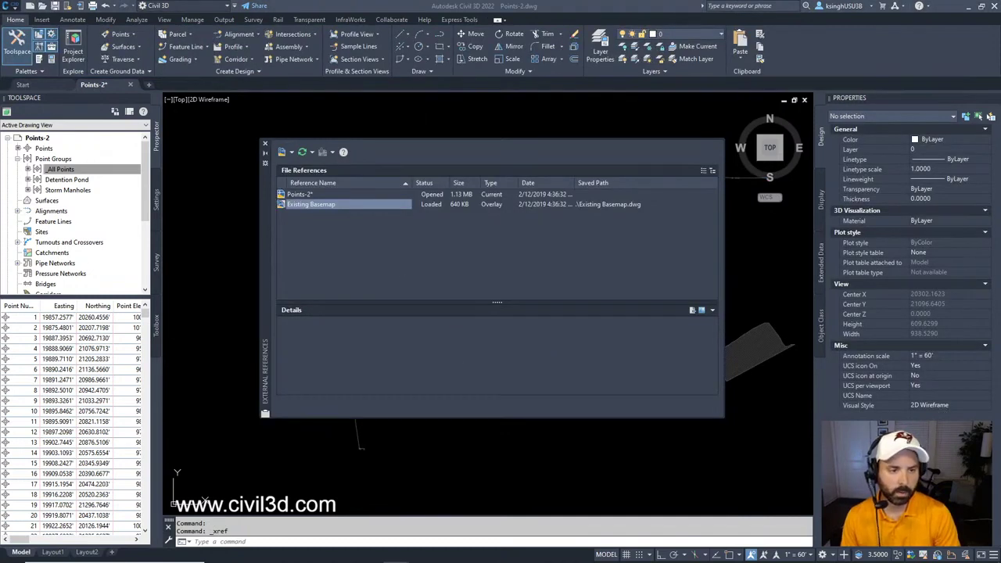
right_click(318, 206)
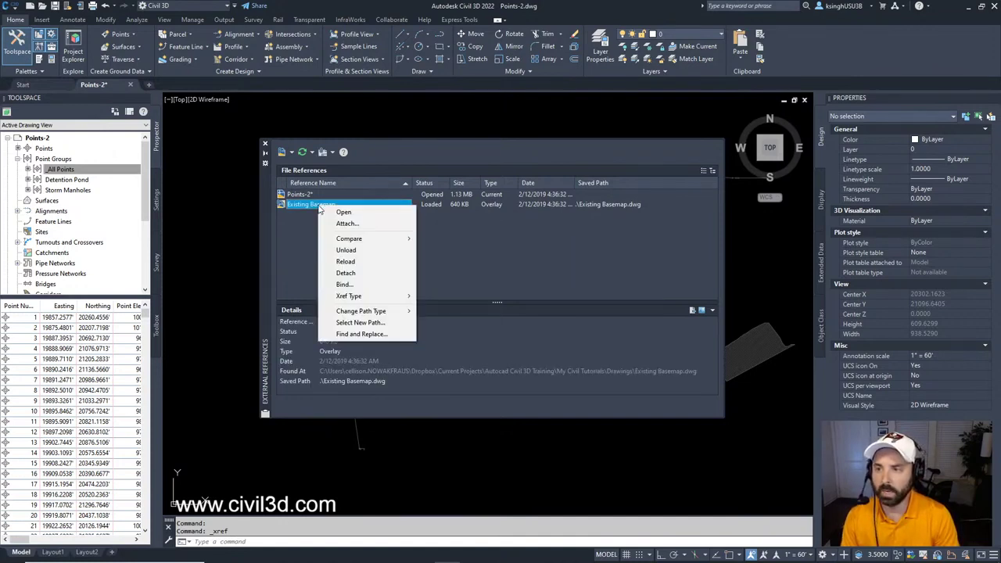
click(349, 276)
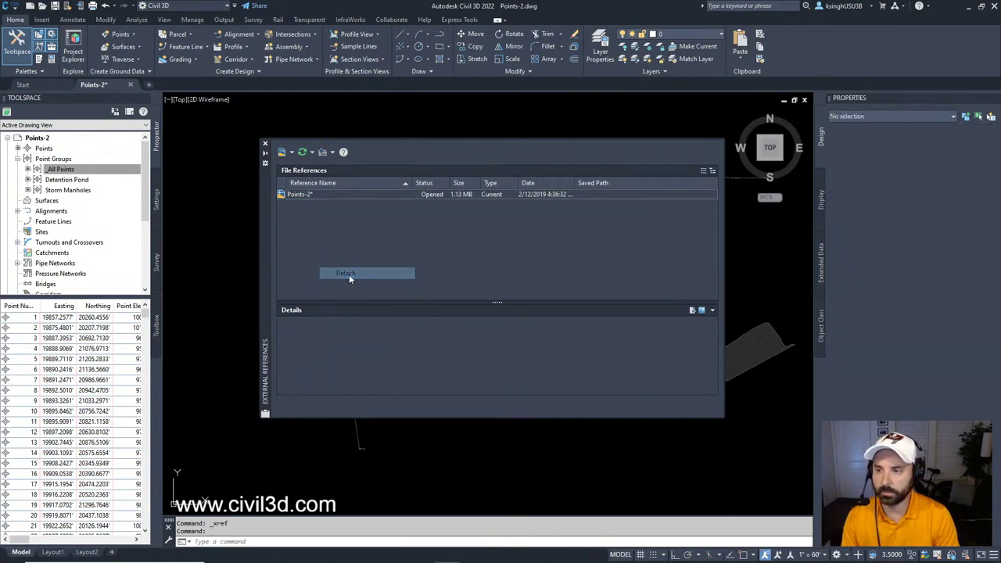
click(266, 147)
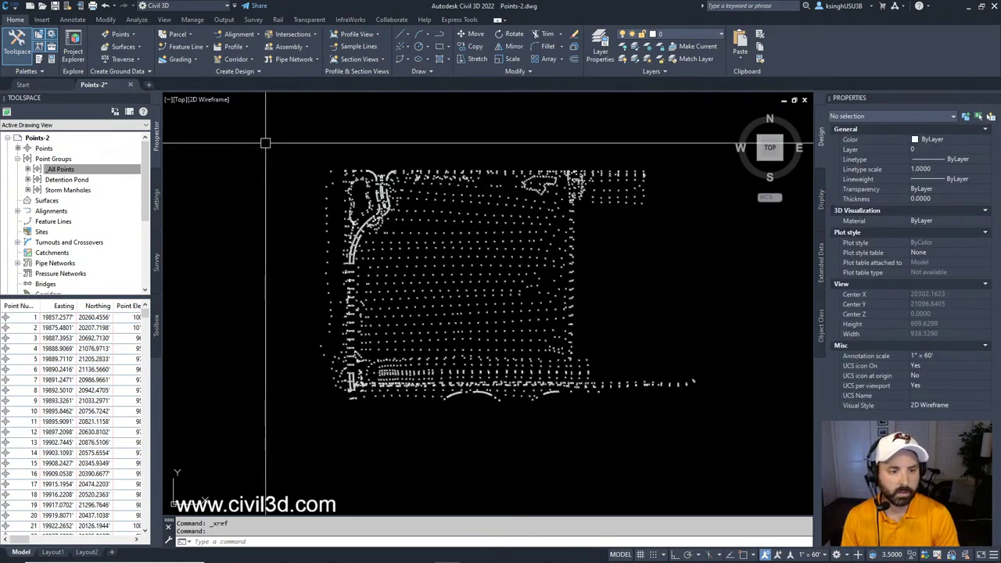
Step: Examine the layout of the survey points across the whole site without the basemap
scroll(483, 305, down, 3)
middle_drag(484, 305, 496, 288)
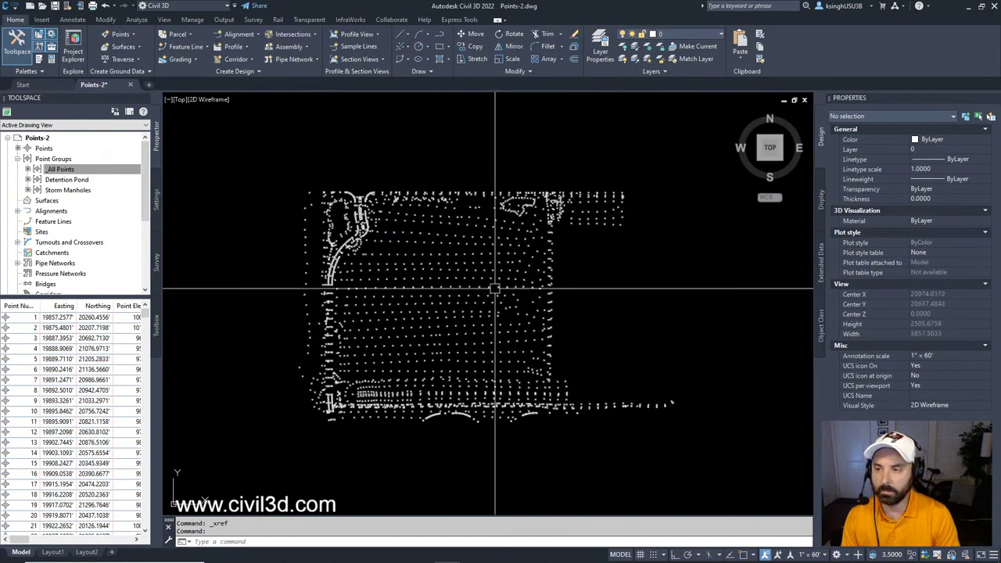
middle_drag(482, 323, 517, 322)
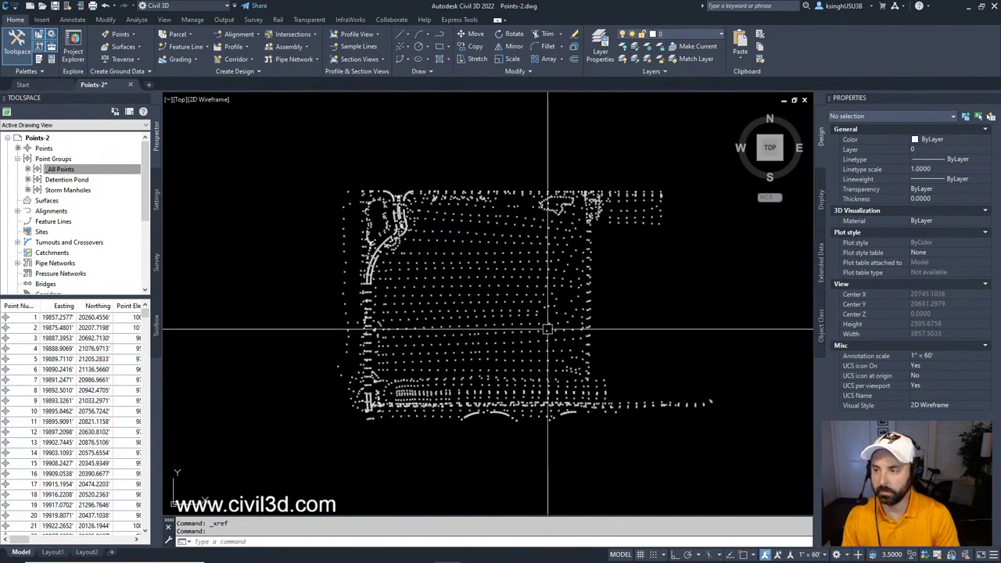
mouse_move(545, 331)
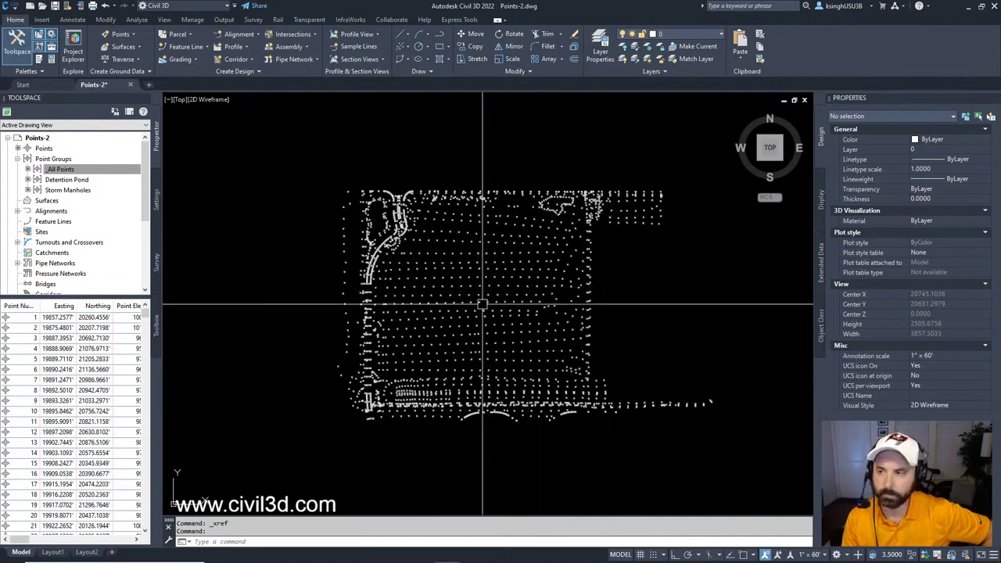
scroll(483, 304, up, 2)
scroll(483, 303, down, 2)
middle_drag(495, 299, 468, 299)
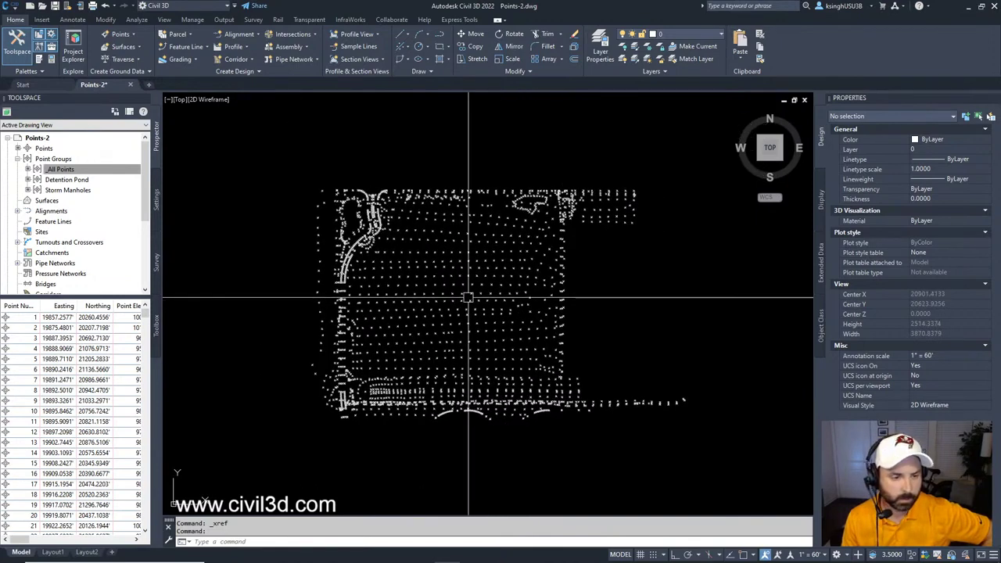
mouse_move(468, 297)
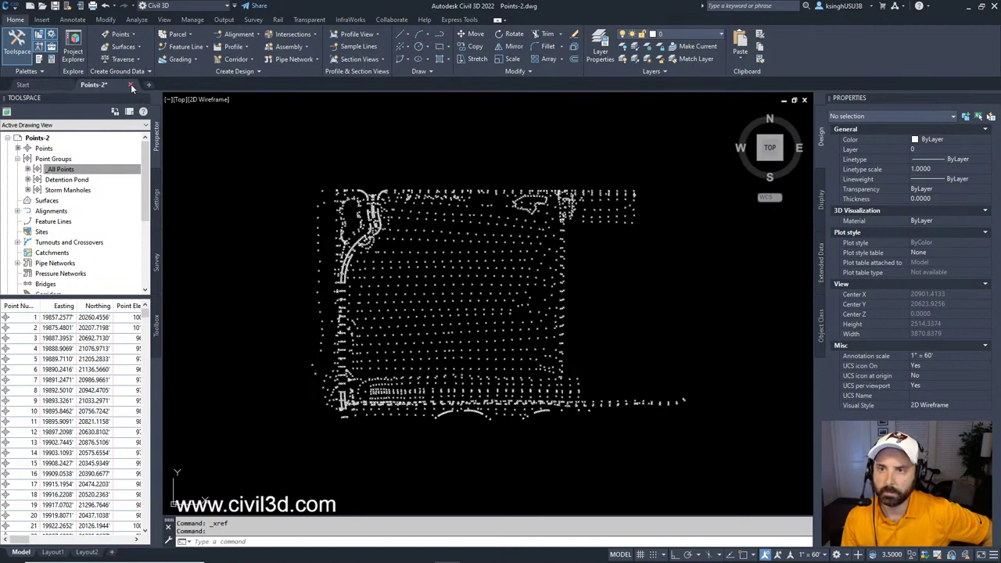
Step: Close the Points-2 drawing without saving changes and open the Points-3 drawing through File Explorer
click(131, 83)
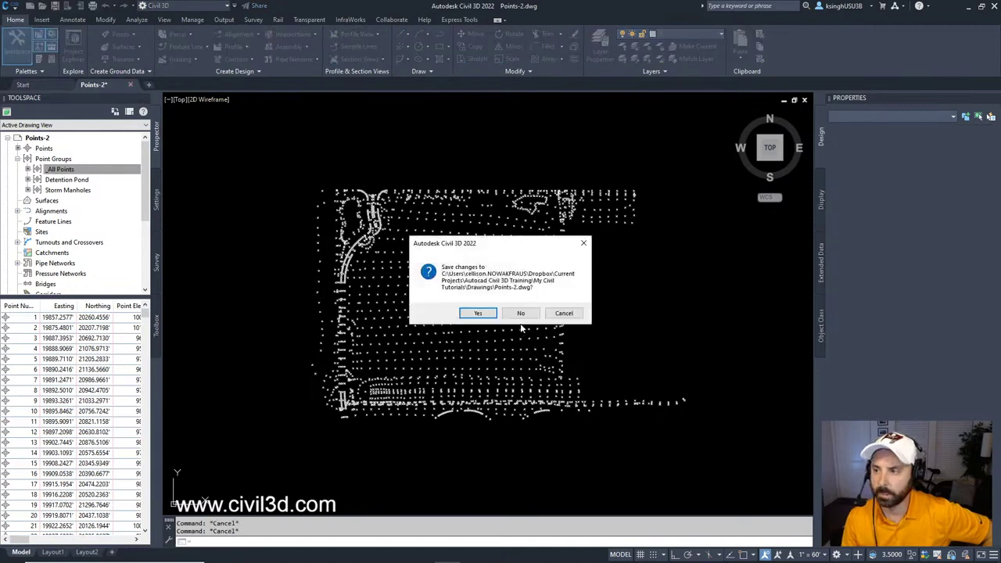
click(523, 314)
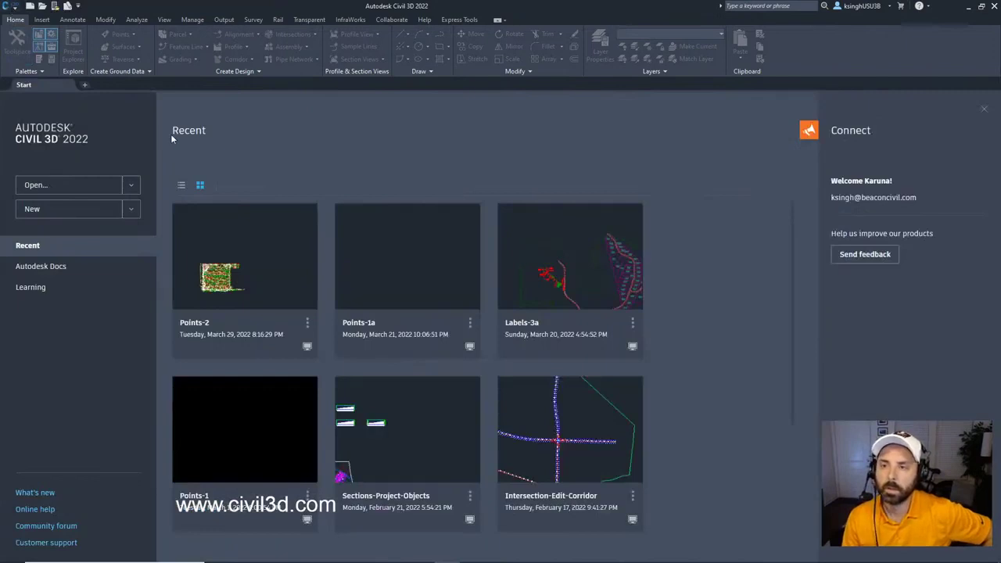
mouse_move(169, 557)
click(270, 554)
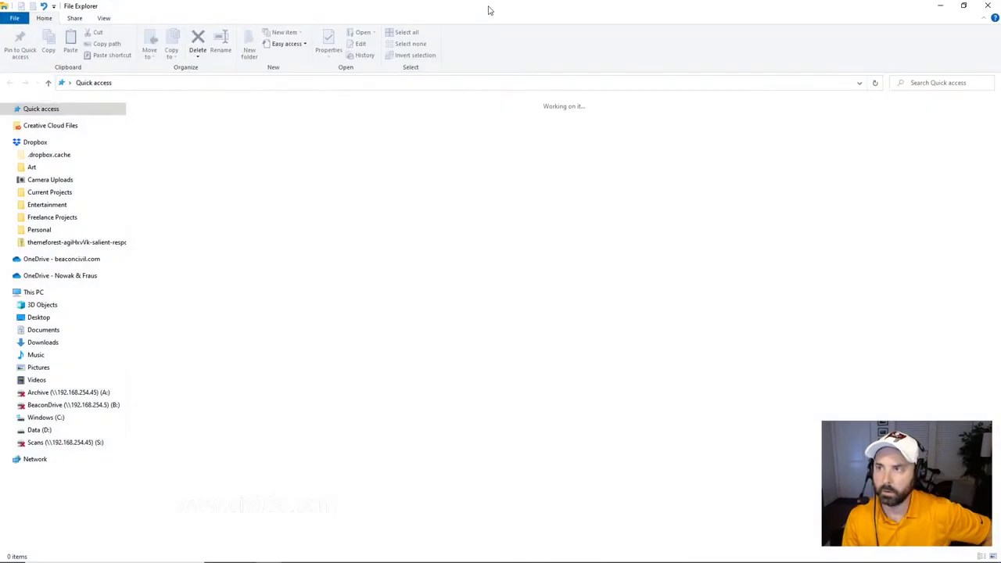
drag(488, 6, 0, 48)
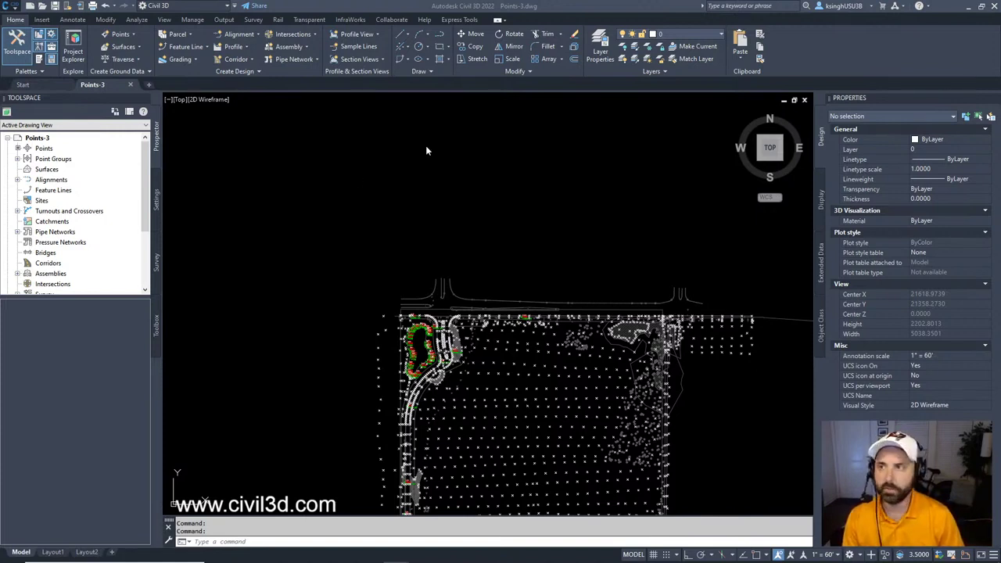
click(539, 10)
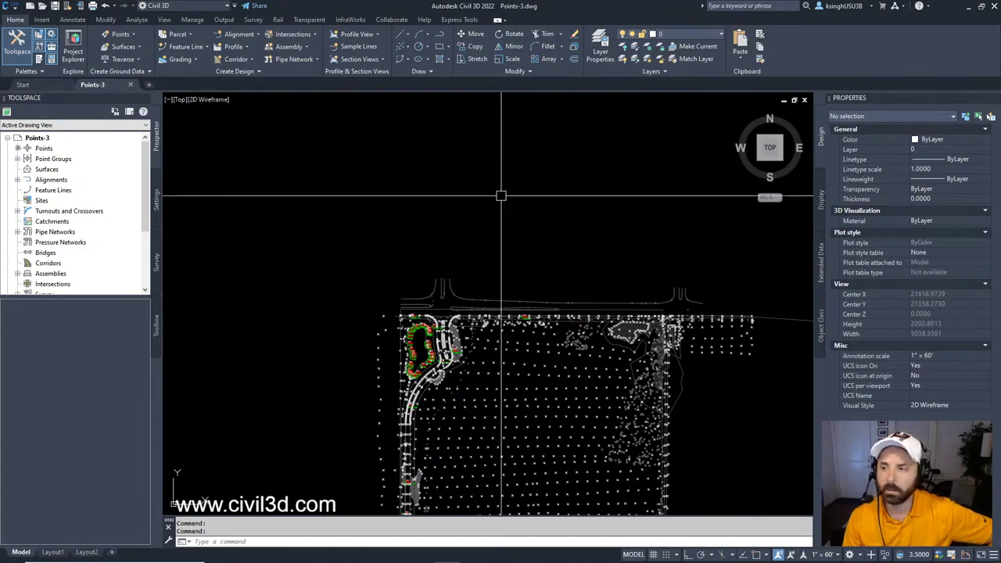
Step: Examine the styles and labels of the pond, storm manhole and other survey points in the Points-3 drawing
middle_drag(543, 308, 515, 214)
middle_drag(513, 318, 514, 291)
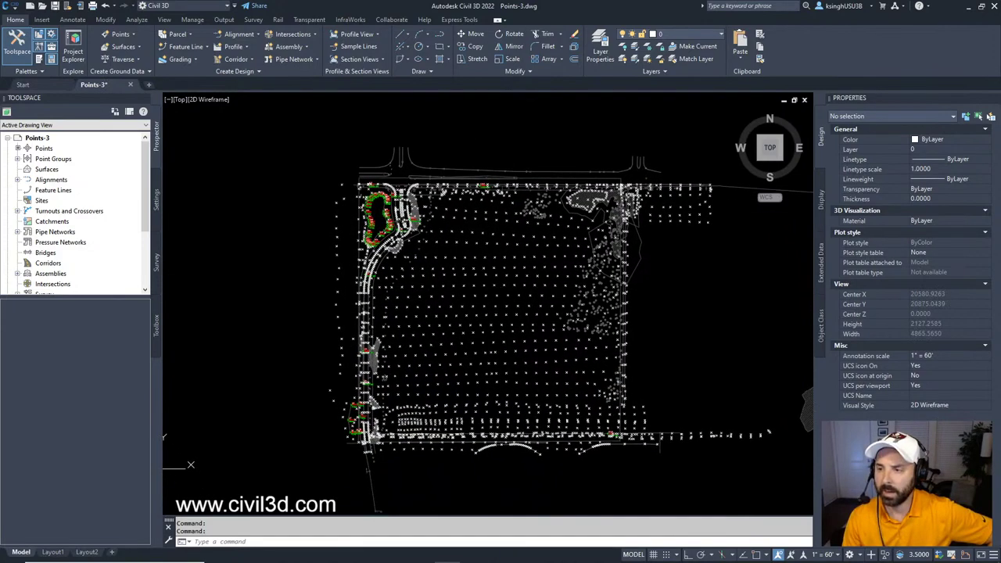
scroll(514, 291, up, 10)
scroll(514, 291, down, 10)
scroll(517, 291, up, 2)
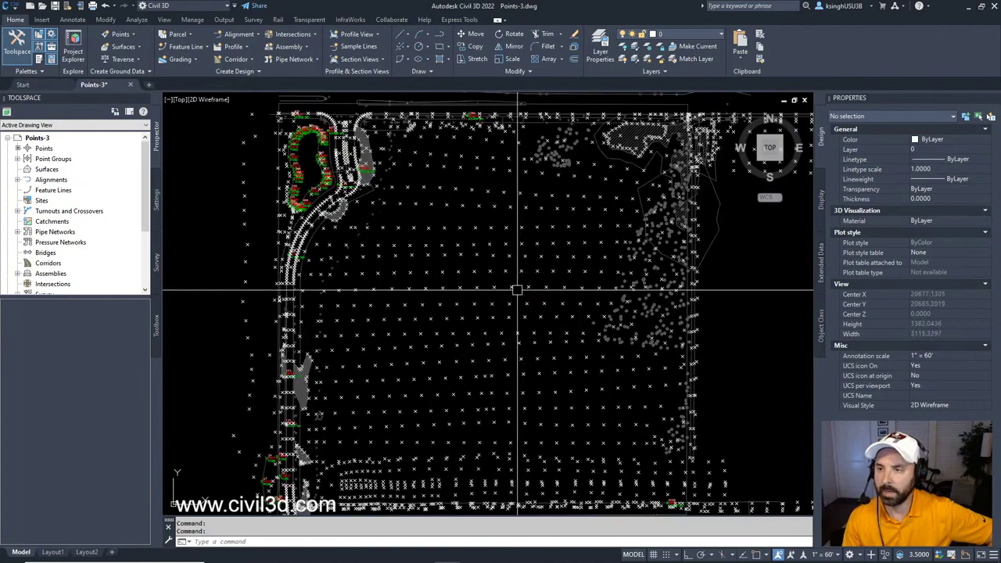
scroll(516, 288, down, 2)
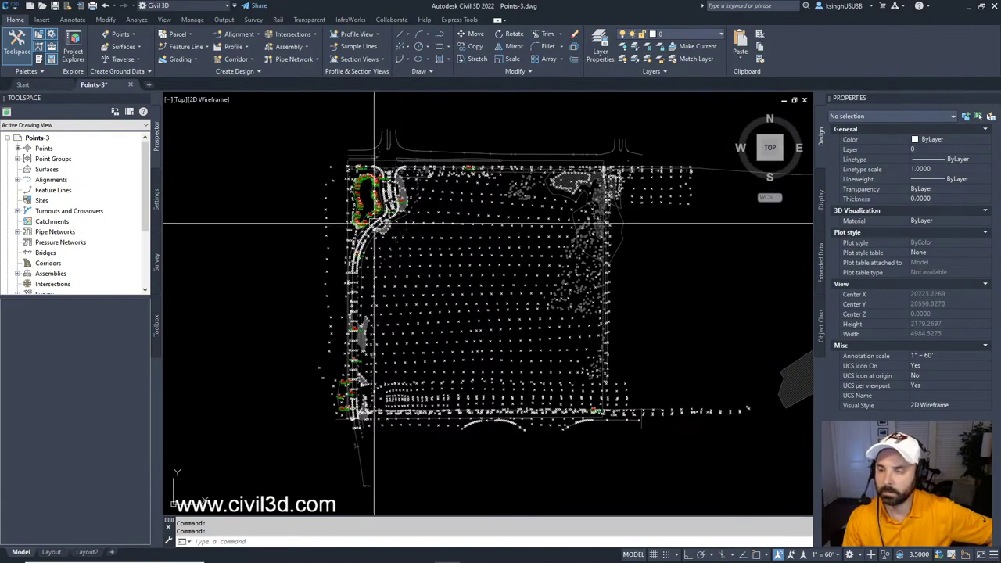
scroll(366, 202, up, 6)
scroll(392, 215, down, 7)
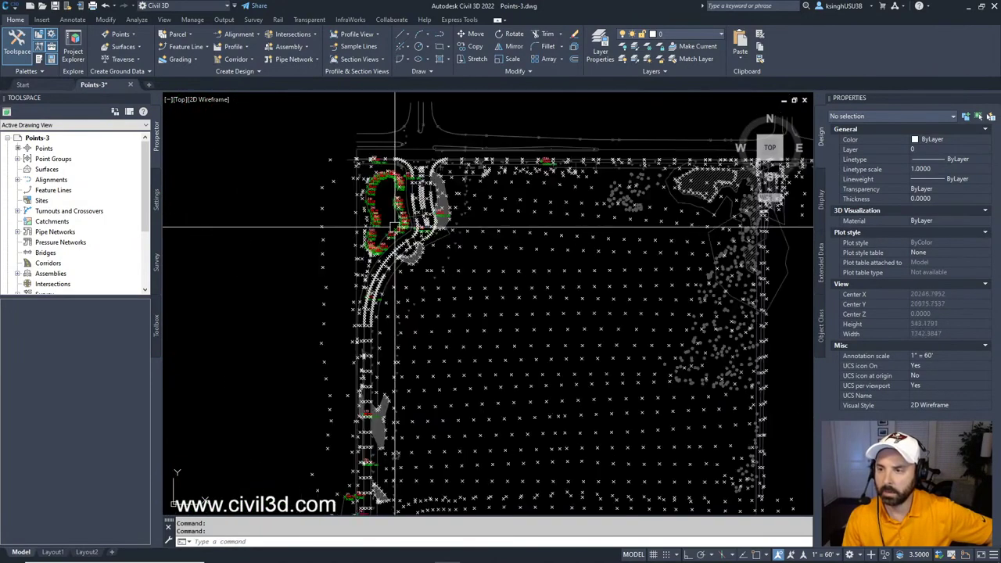
scroll(393, 219, up, 6)
mouse_move(418, 186)
middle_down()
mouse_move(398, 259)
mouse_move(349, 333)
mouse_move(360, 357)
middle_up()
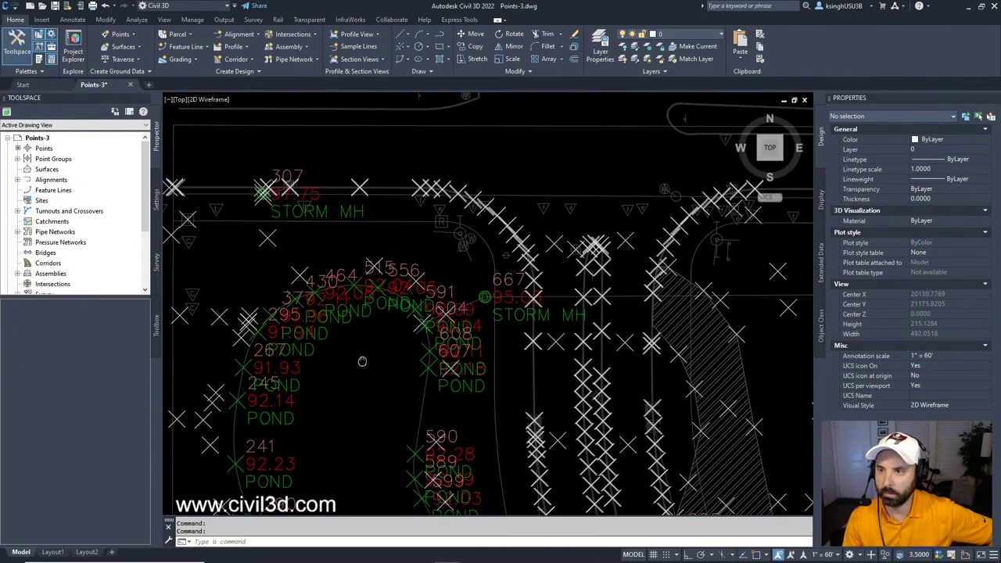
scroll(297, 183, up, 6)
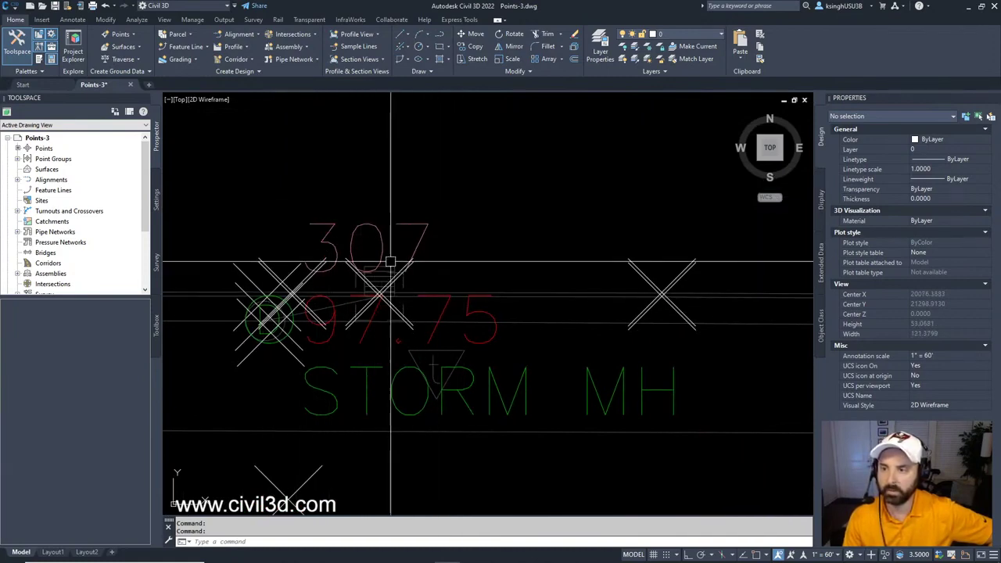
scroll(391, 258, down, 4)
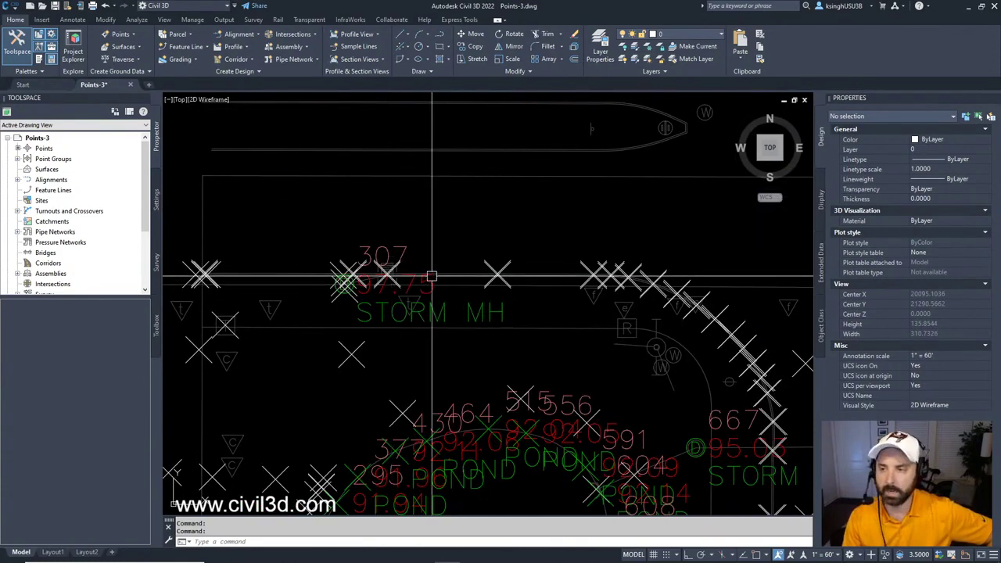
scroll(575, 325, down, 10)
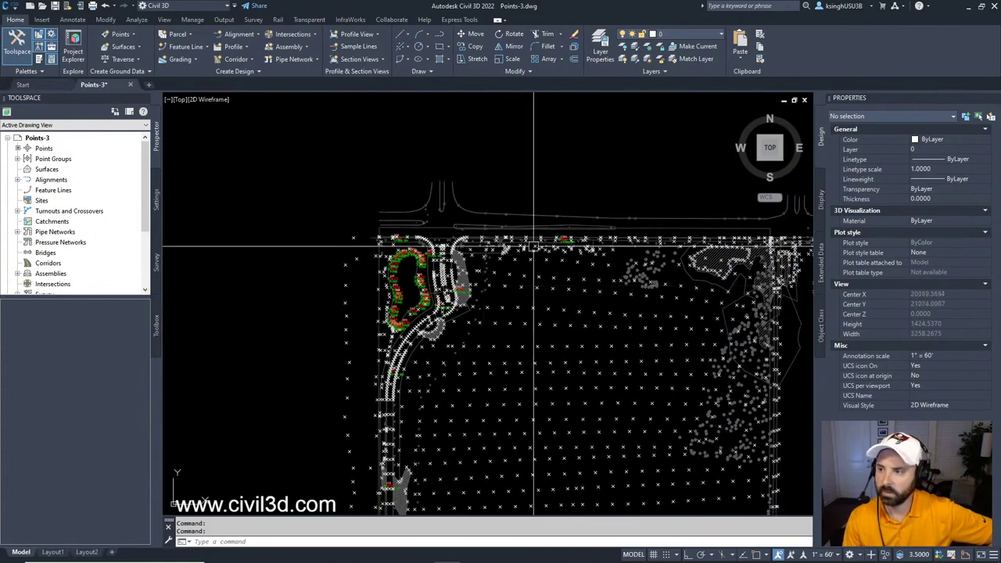
scroll(582, 229, up, 6)
scroll(577, 283, down, 4)
scroll(332, 466, up, 3)
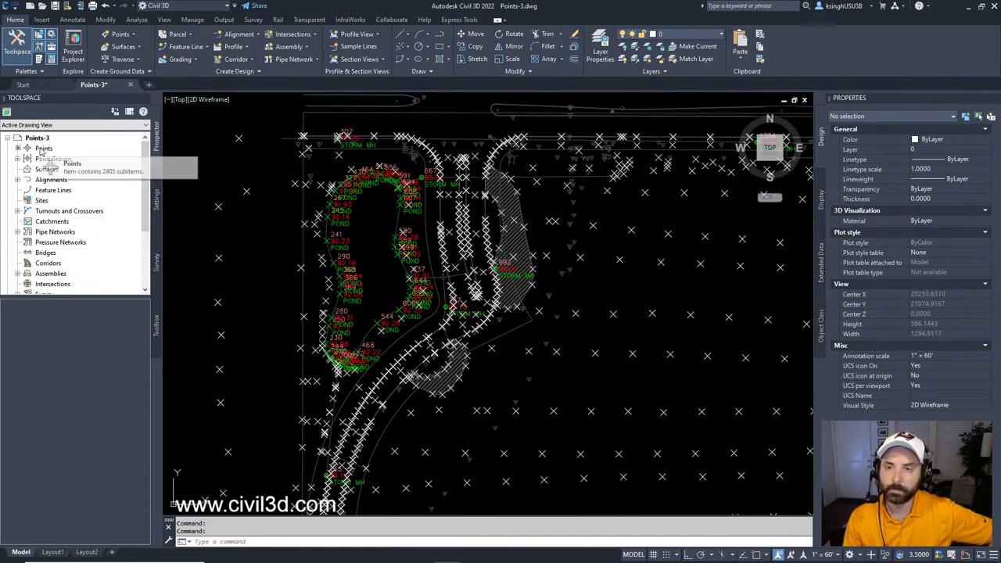
Step: List all the drawing's points in Toolspace and widen the Point Number column to show its full heading
click(43, 149)
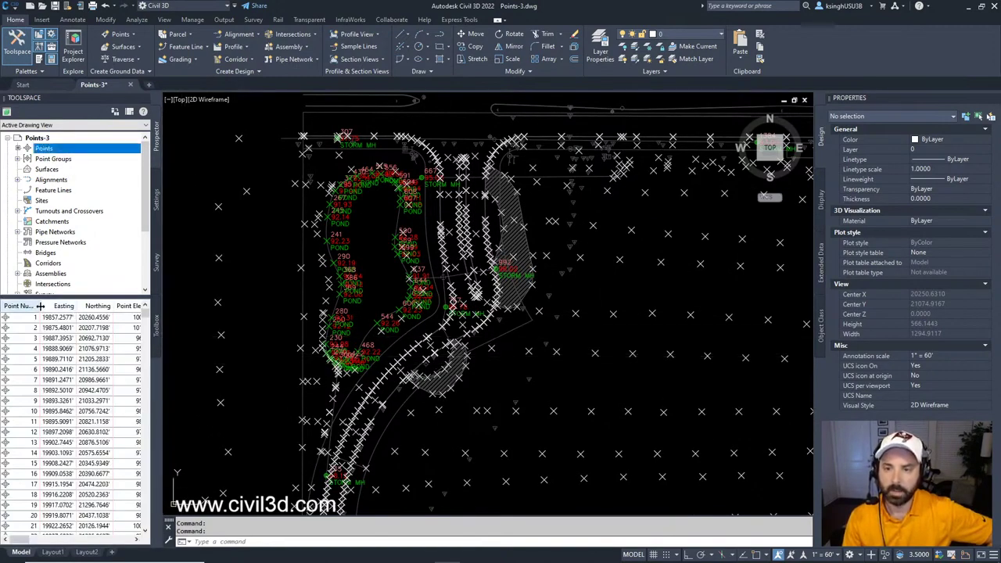
drag(36, 309, 49, 309)
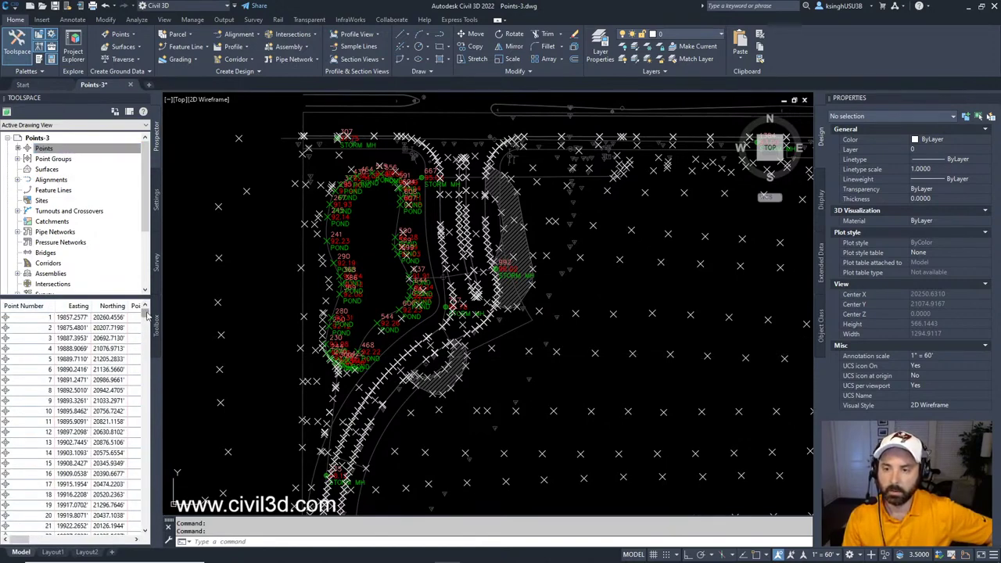
Step: Find storm manhole point 992 in the Toolspace point list and zoom the drawing to it
scroll(117, 411, down, 20)
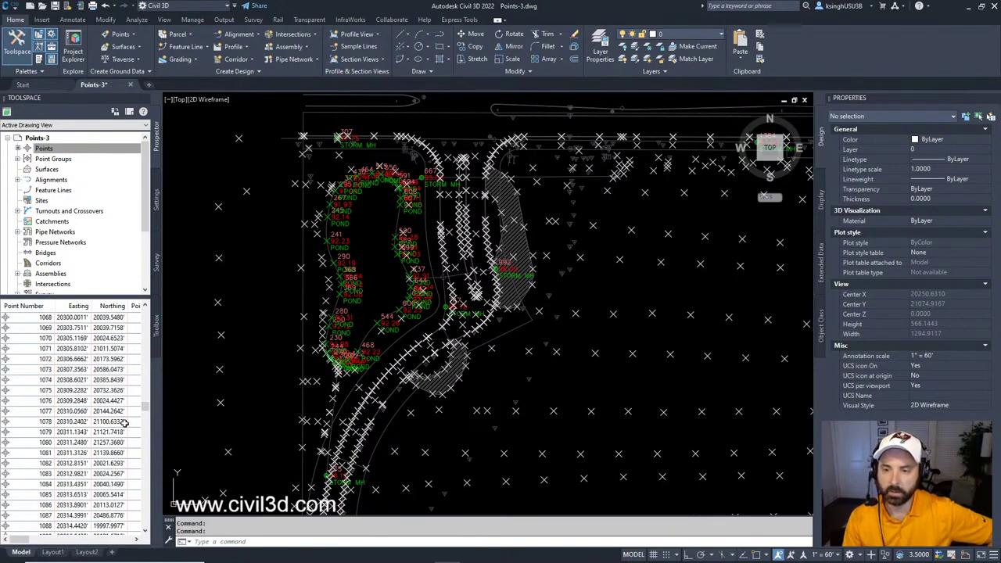
scroll(110, 402, up, 10)
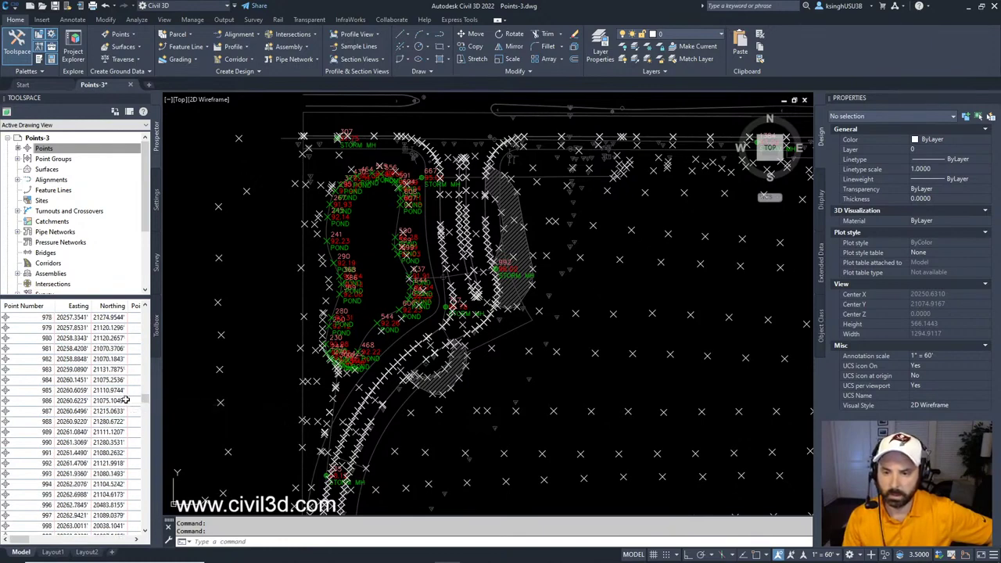
click(39, 467)
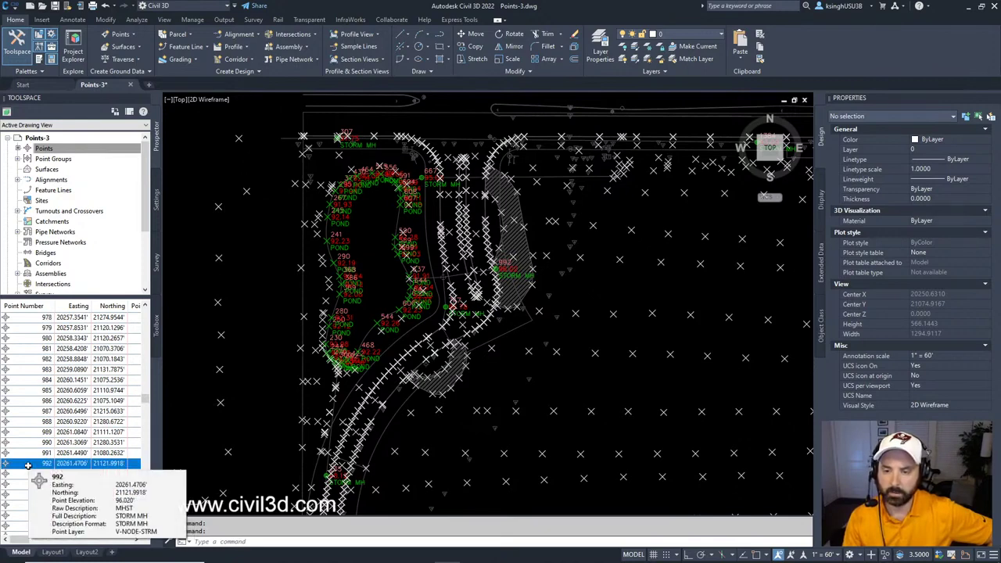
right_click(29, 466)
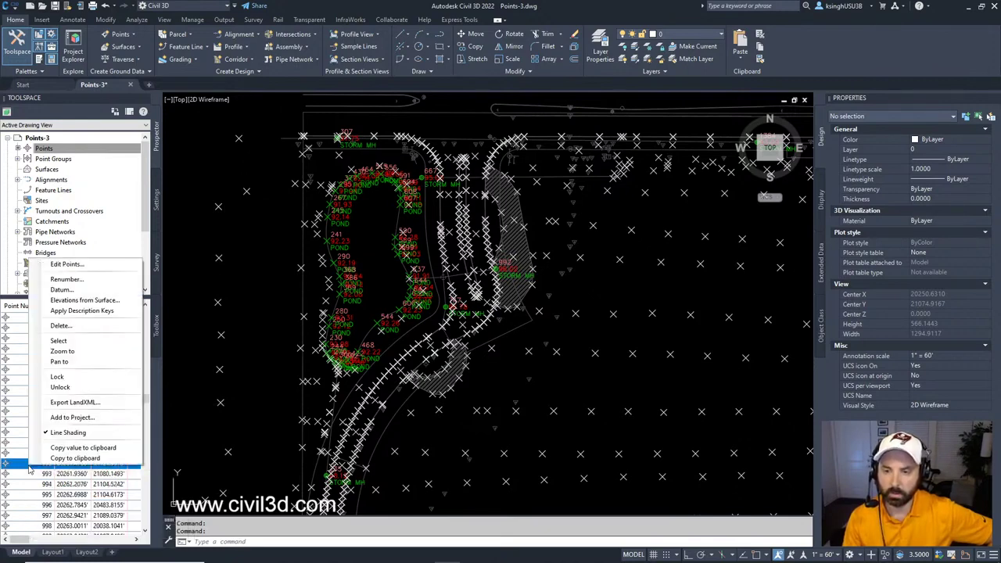
click(62, 351)
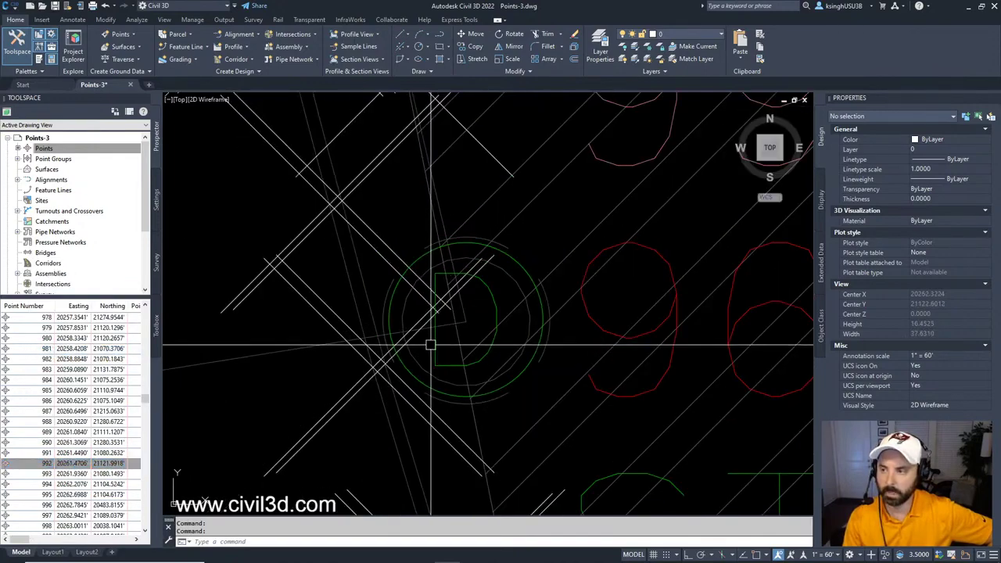
scroll(436, 341, down, 8)
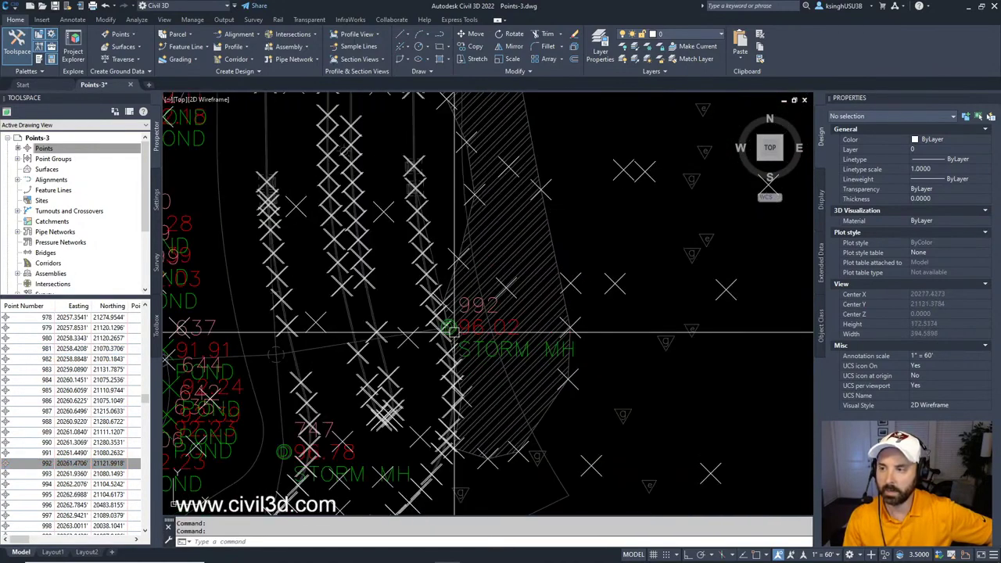
scroll(449, 334, up, 4)
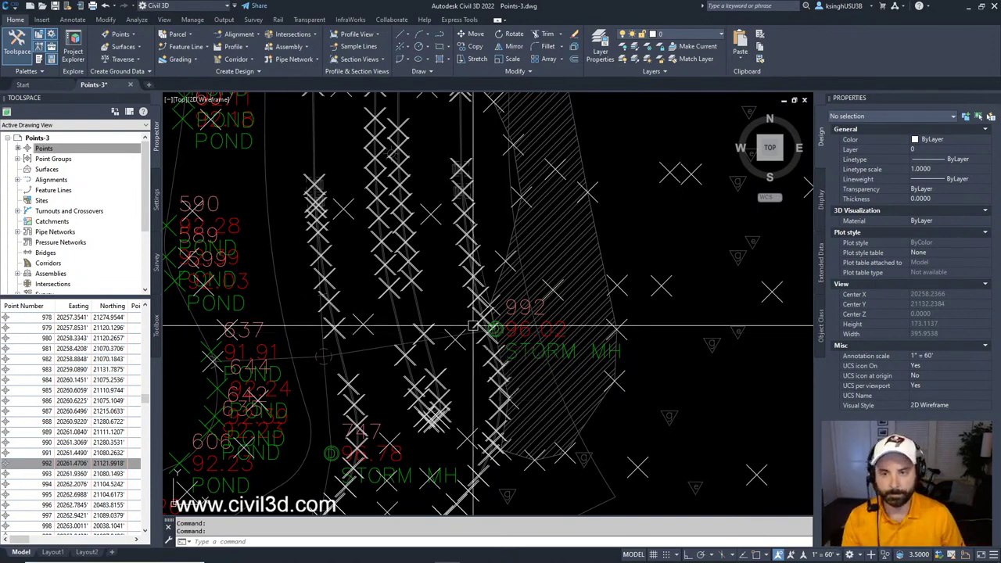
Step: Zoom the drawing to point 992 once more from its entry in the point list
click(45, 149)
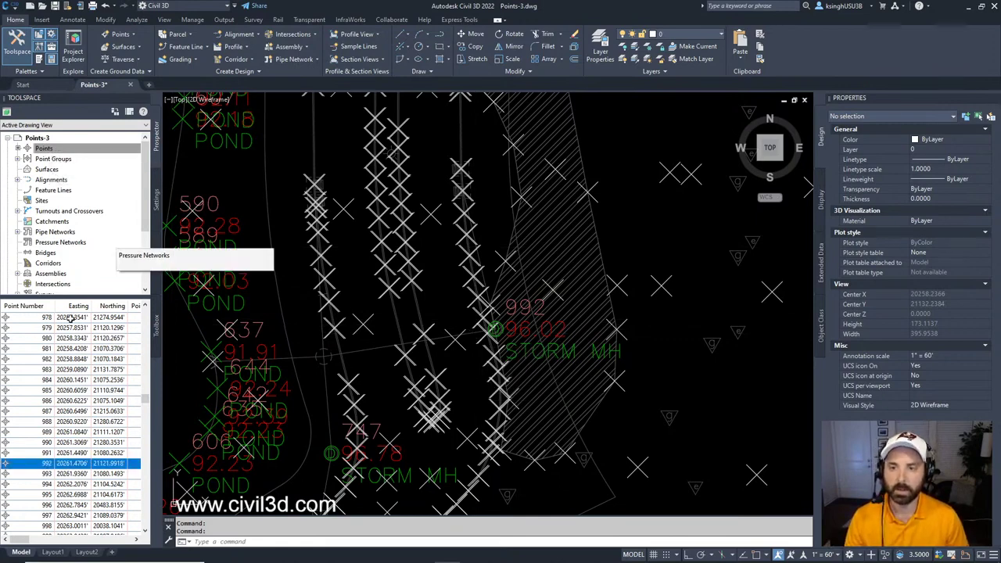
right_click(46, 463)
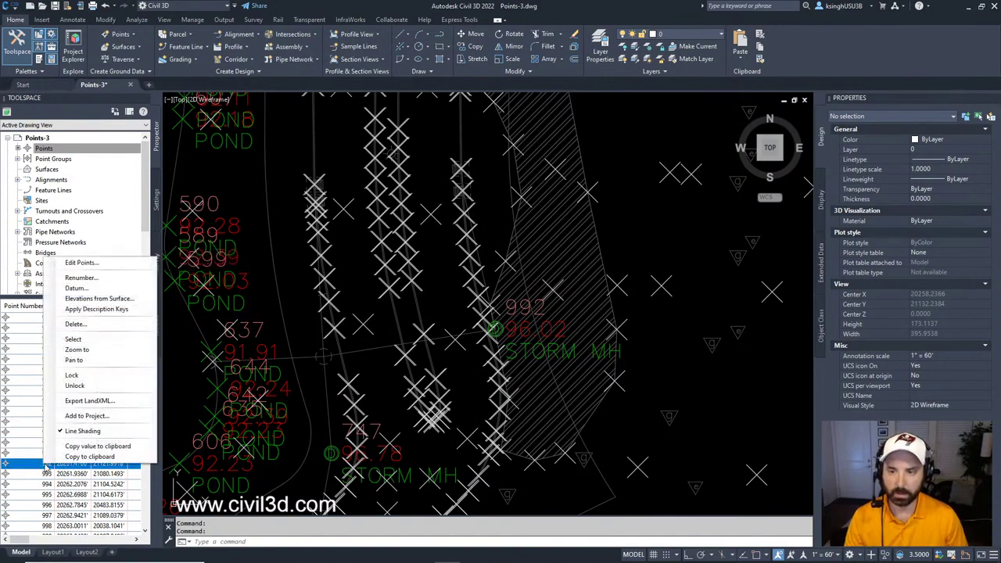
click(93, 349)
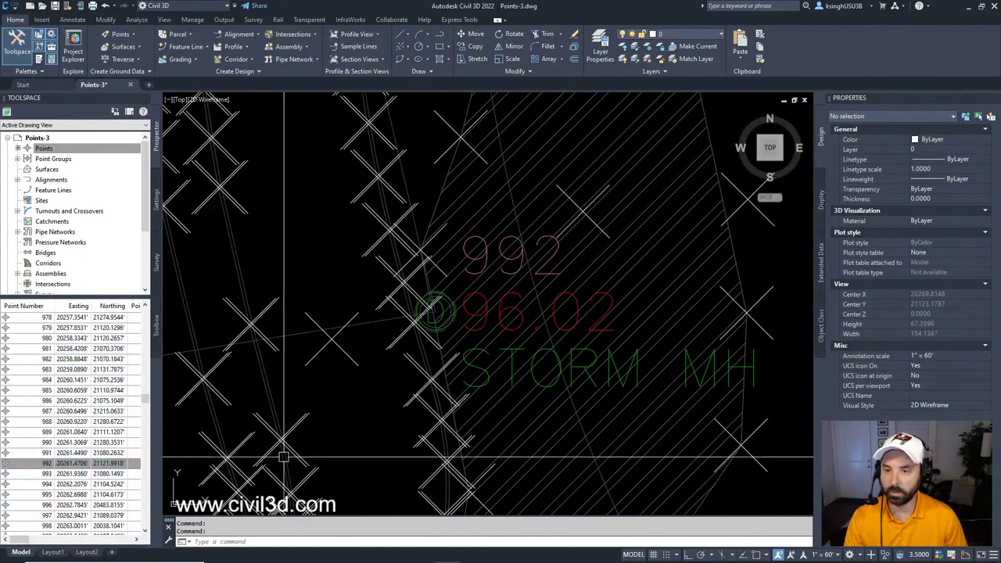
Step: Select point 992 in the drawing through its entry in the point list, review its properties and clear the selection
click(57, 465)
right_click(45, 464)
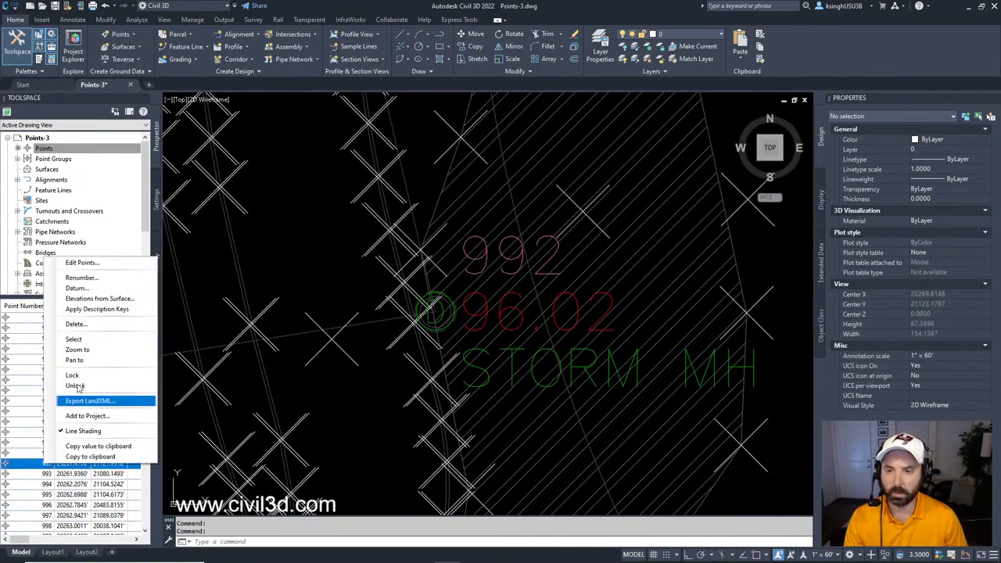
click(75, 339)
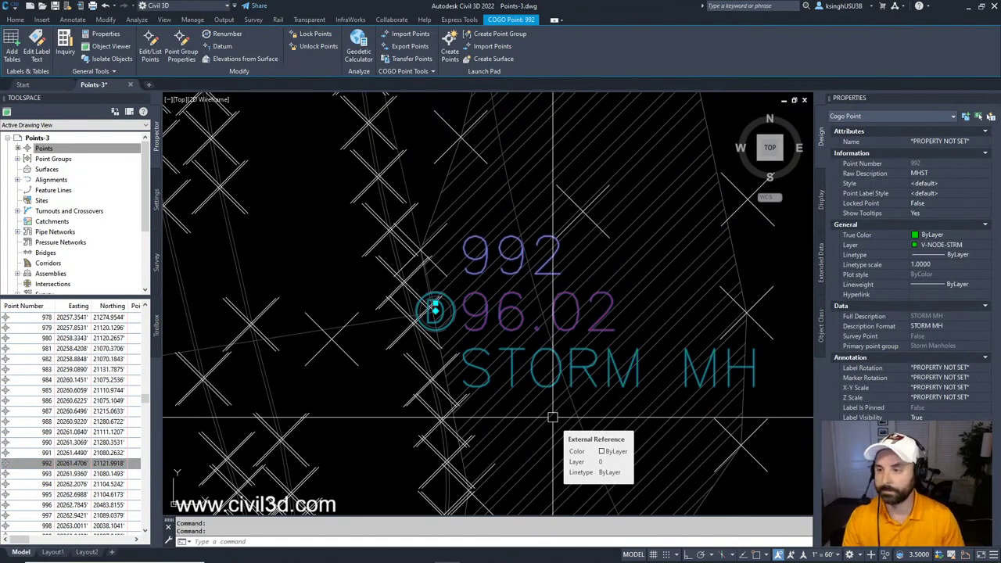
key(Escape)
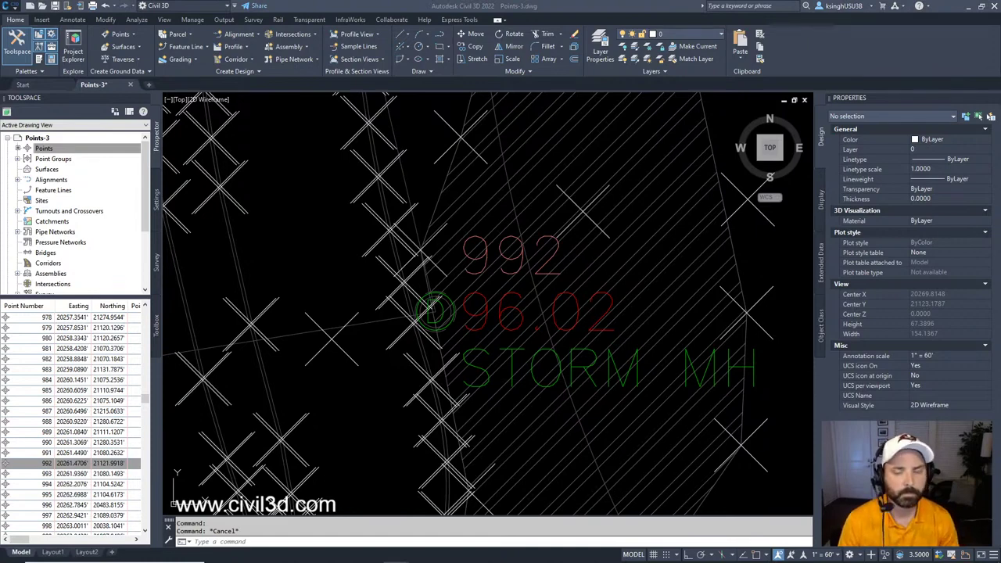
scroll(358, 267, down, 4)
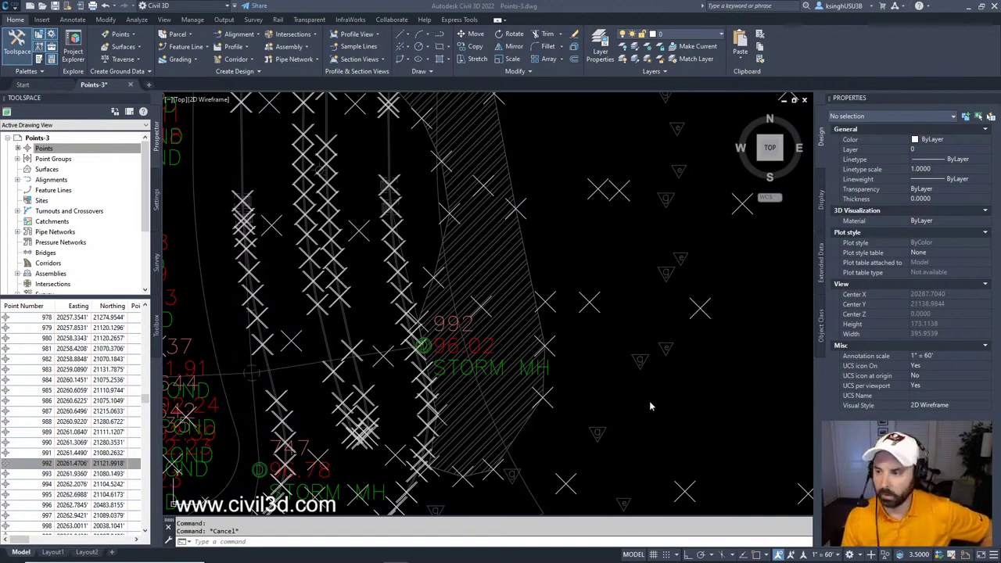
Step: Select point 992 from the point list and set its point style to Catch Basin in its properties
click(45, 464)
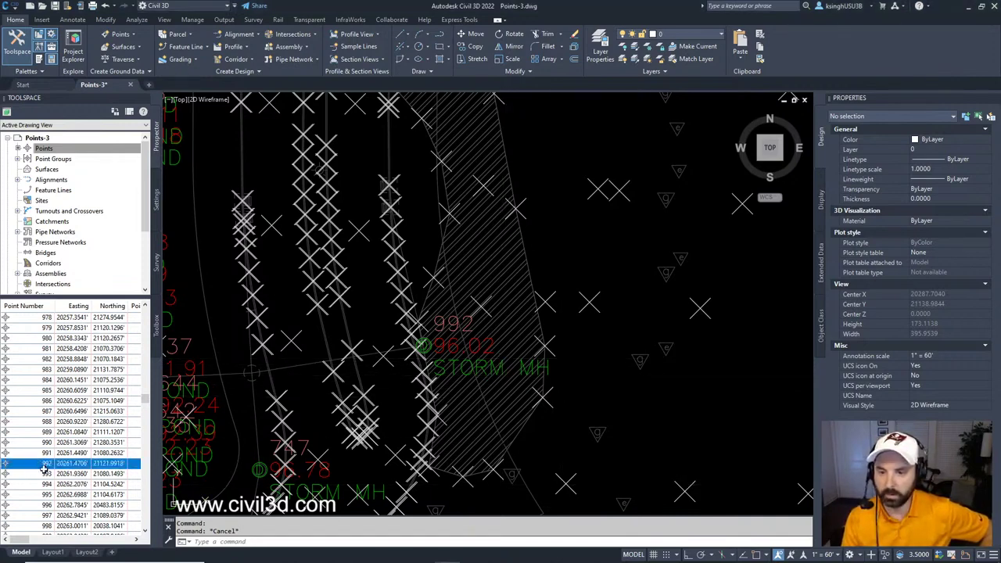
right_click(43, 468)
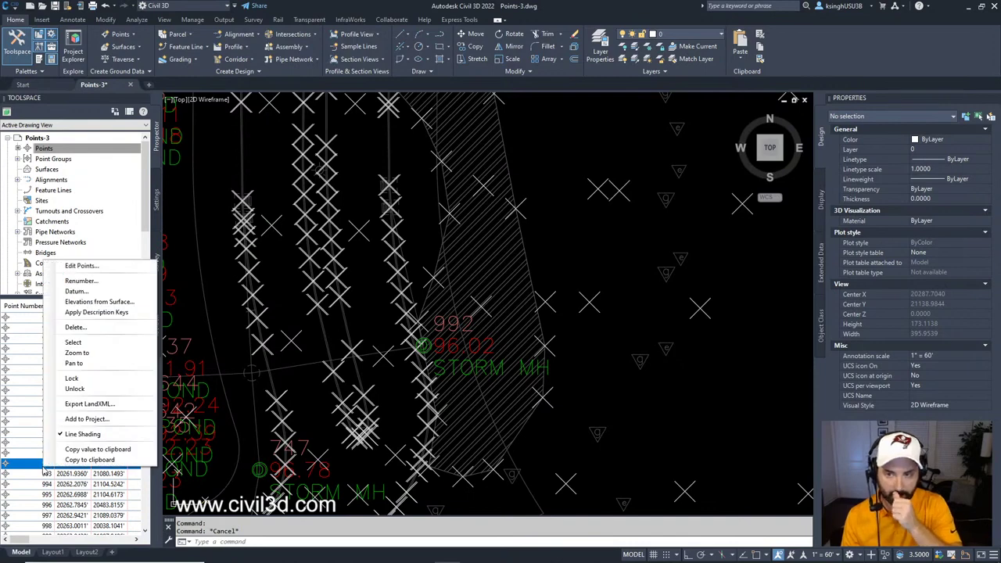
click(73, 342)
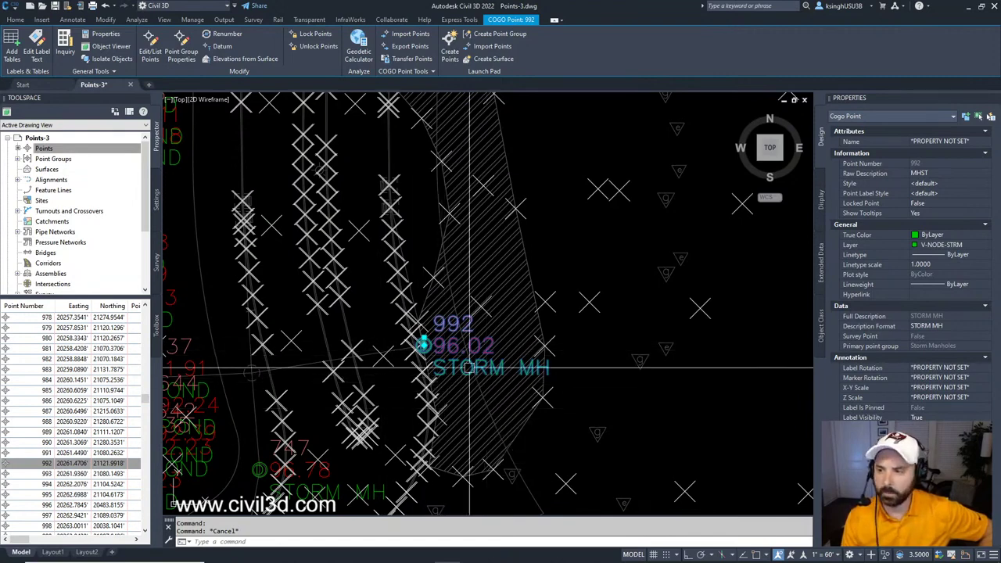
right_click(457, 343)
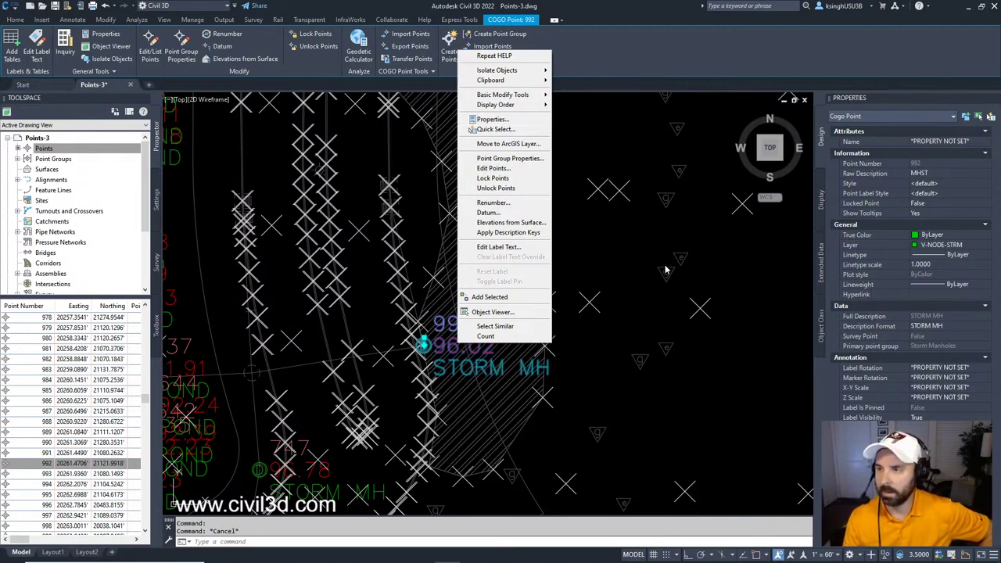
click(496, 123)
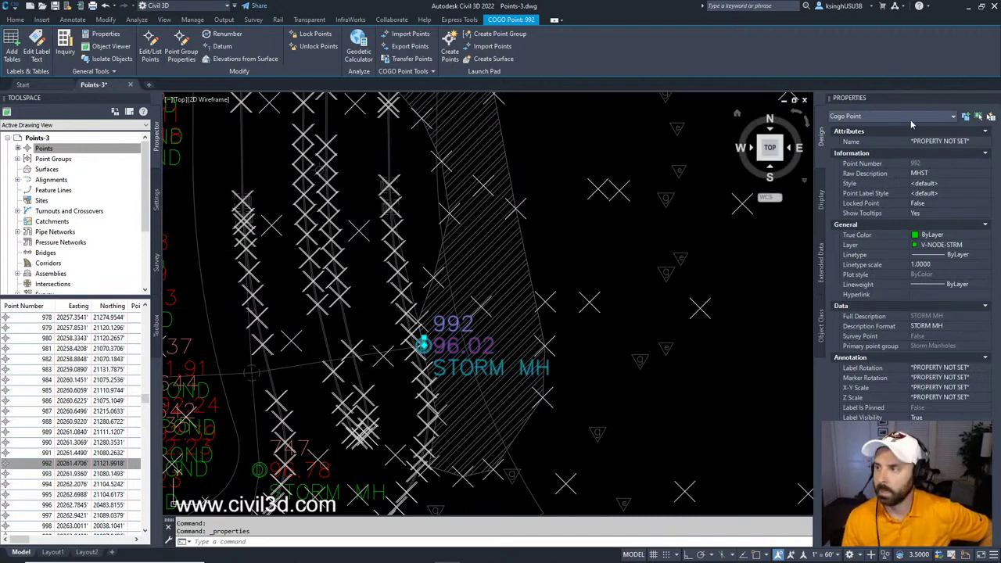
click(937, 185)
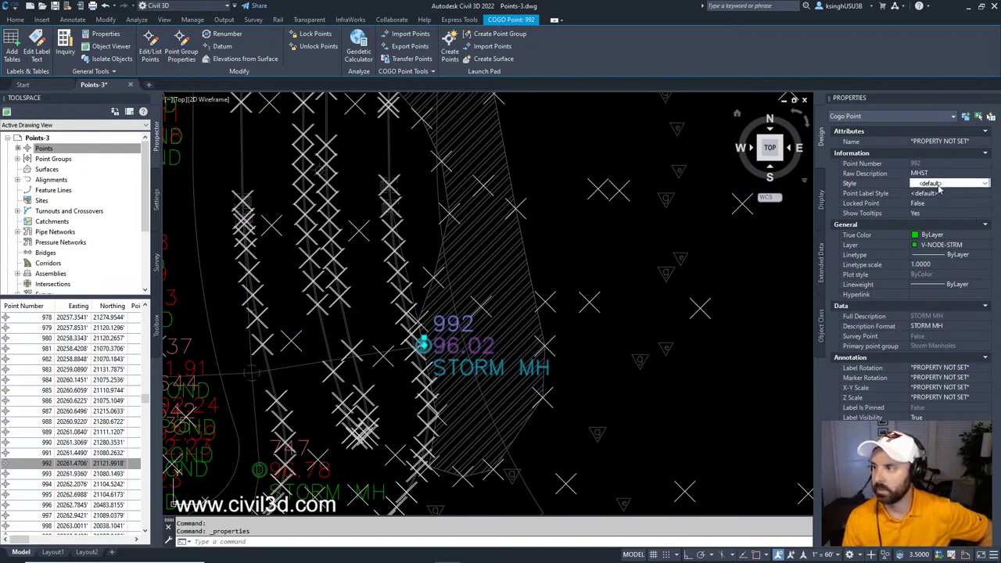
click(986, 184)
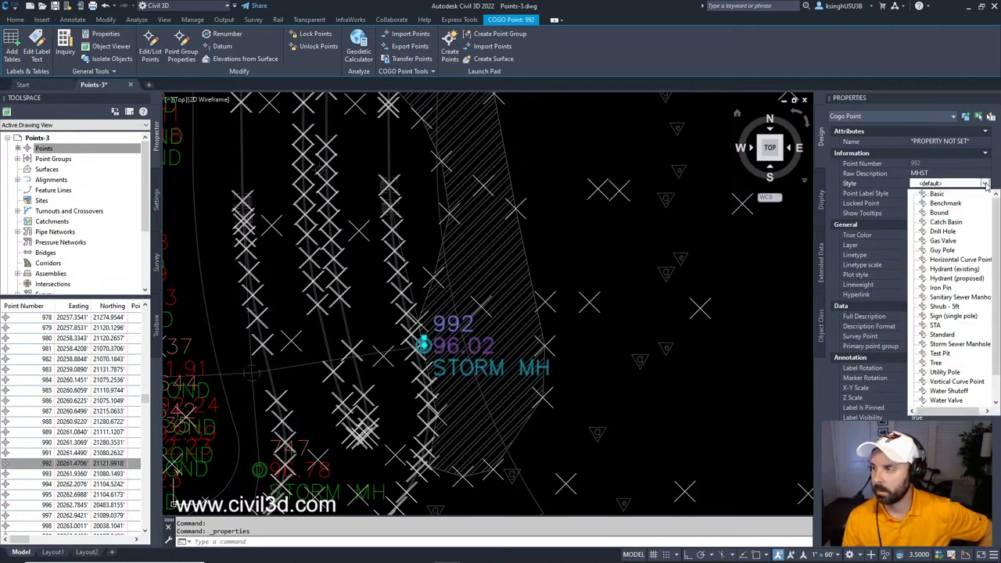
click(956, 225)
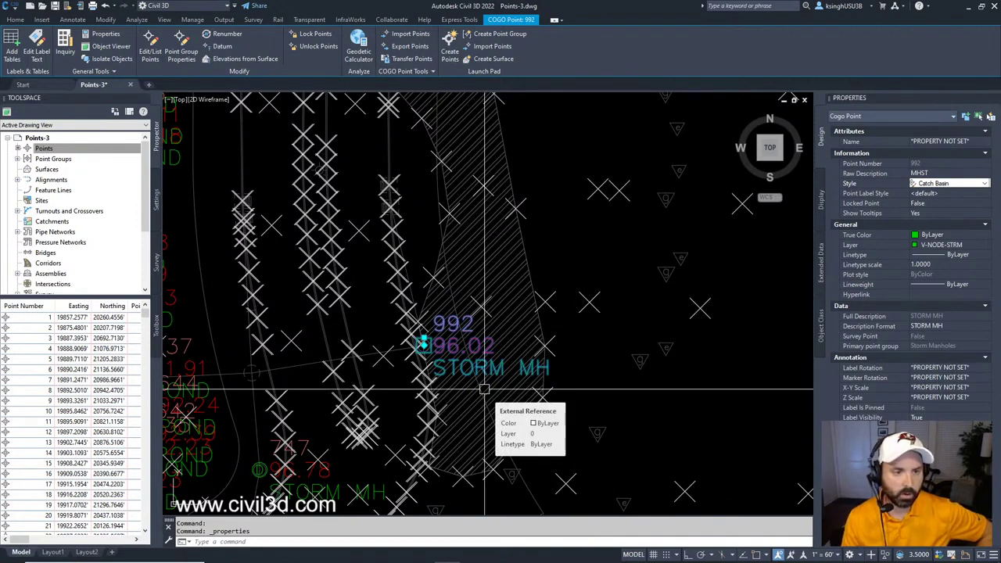
scroll(461, 362, up, 4)
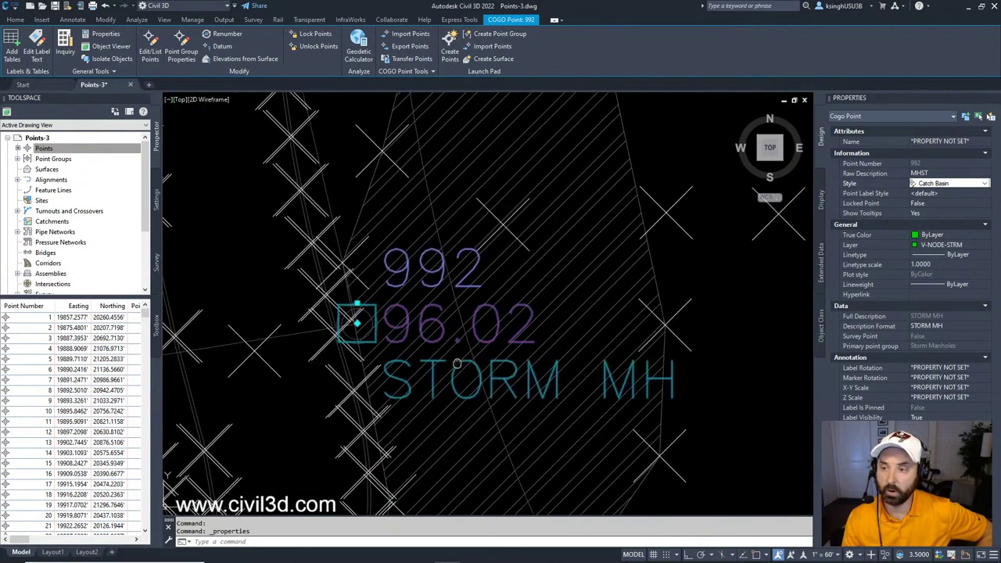
mouse_move(351, 329)
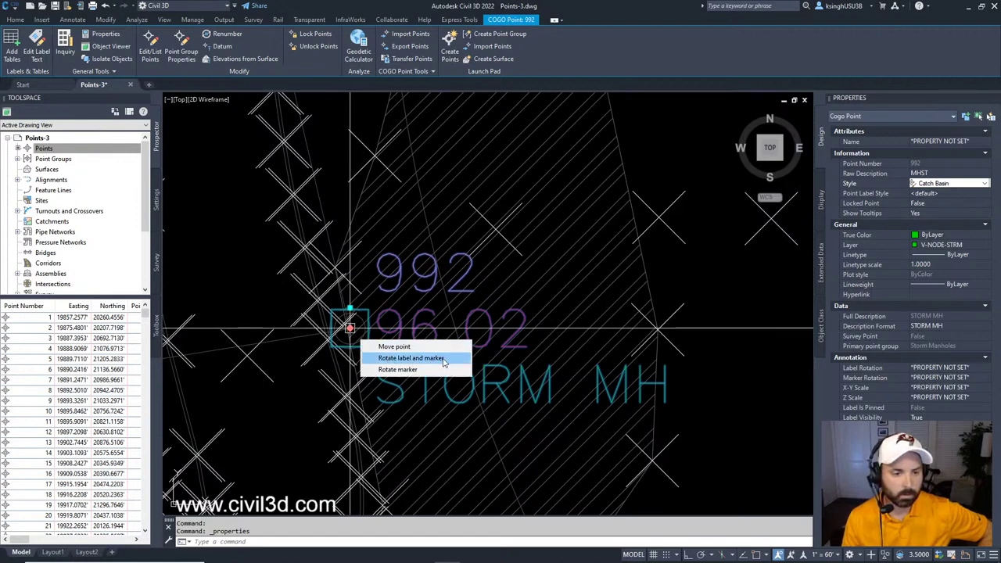
click(442, 359)
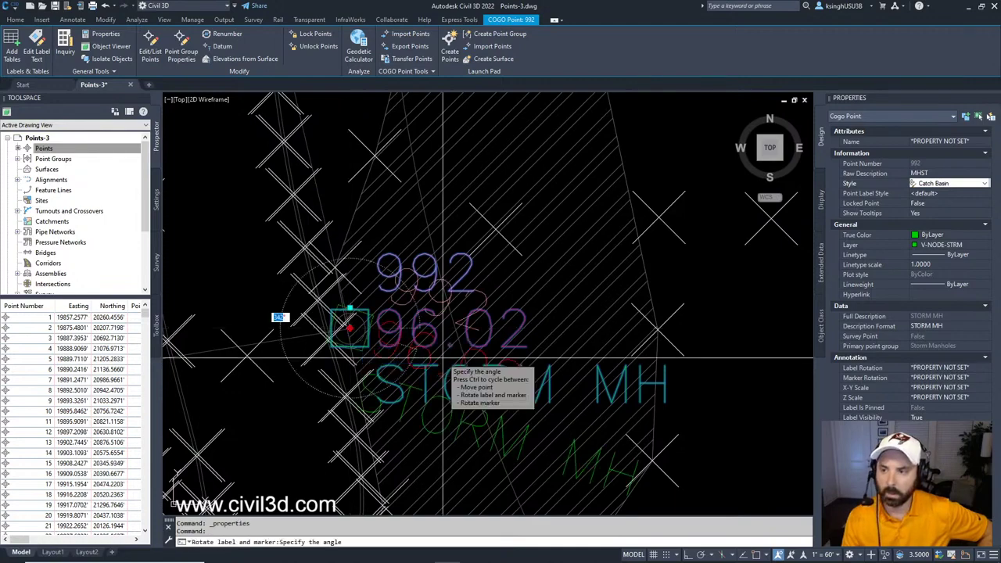
scroll(454, 343, down, 5)
scroll(454, 342, up, 4)
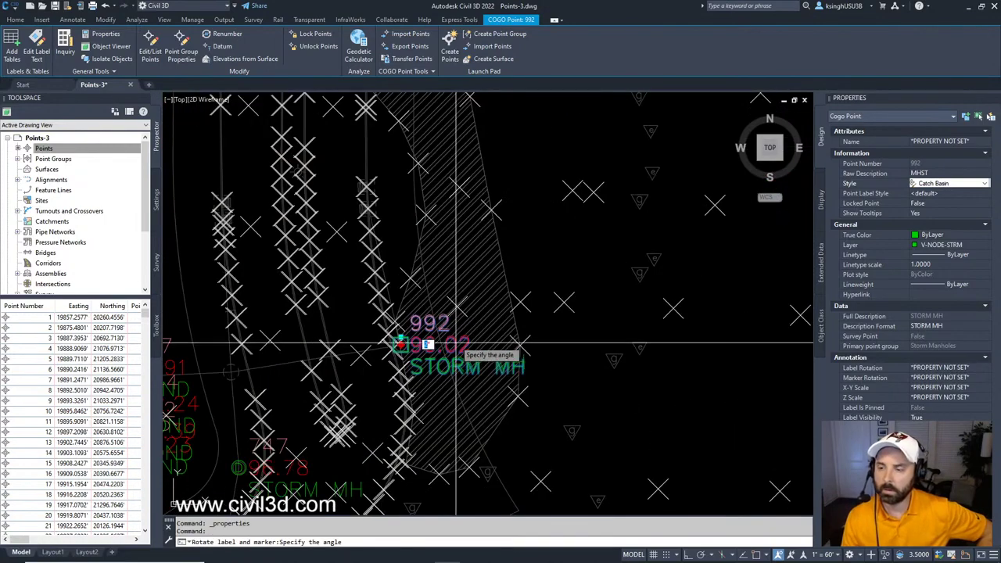
key(Escape)
key(Escape)
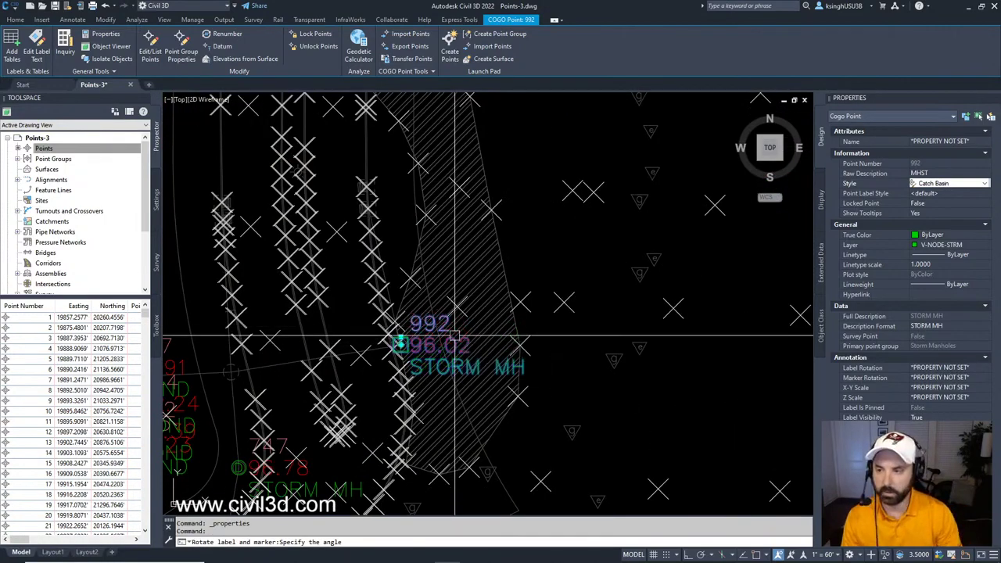
scroll(443, 329, up, 1)
key(Escape)
Step: Inspect point 992's tooltip details and its marker in the drawing
middle_drag(430, 290, 437, 324)
scroll(430, 310, down, 3)
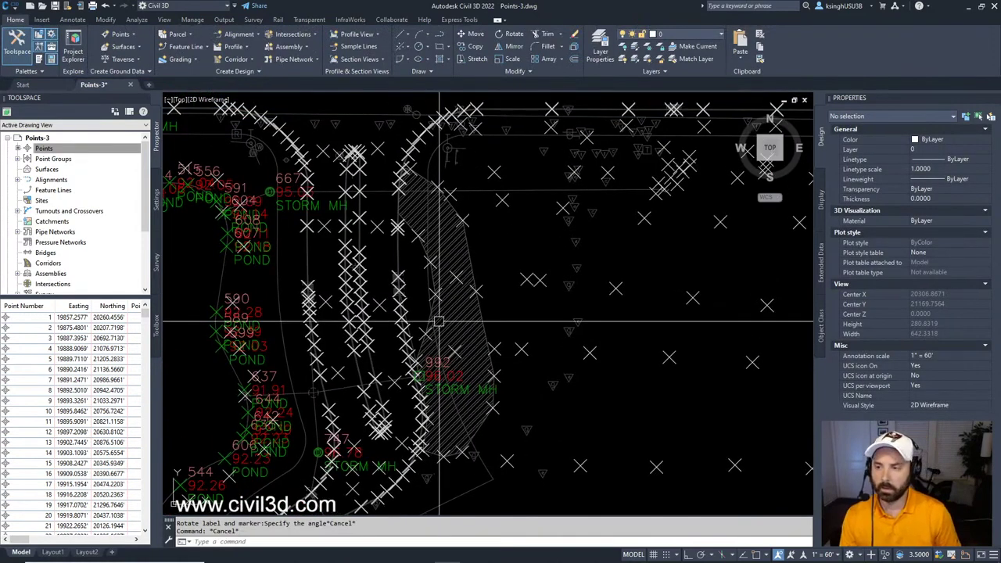
mouse_move(440, 368)
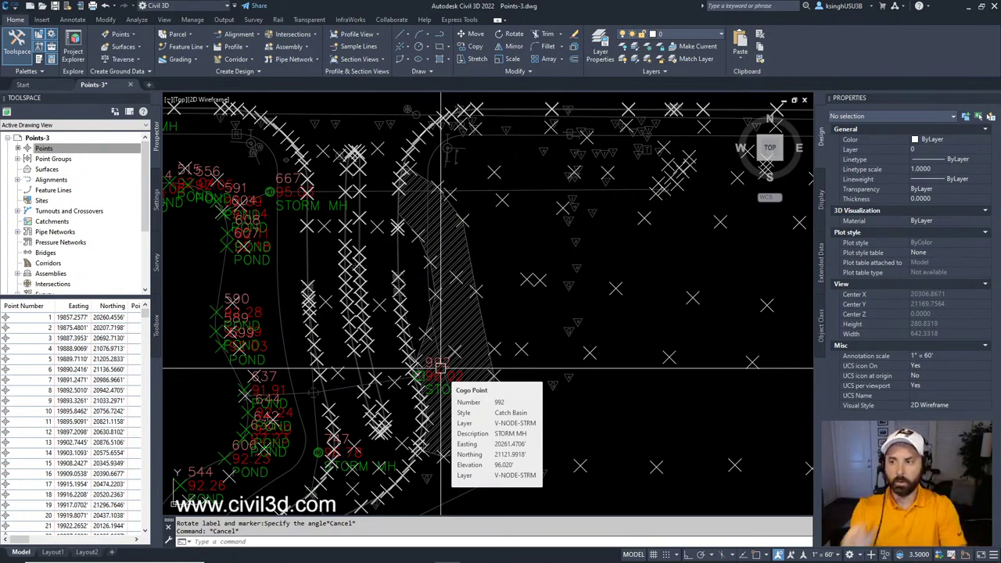
scroll(441, 367, up, 8)
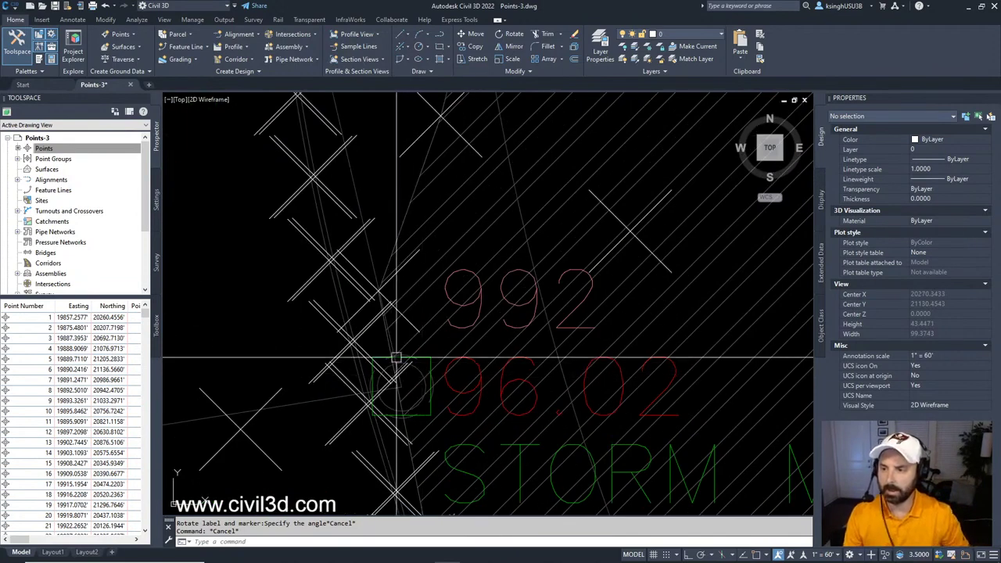
key(Escape)
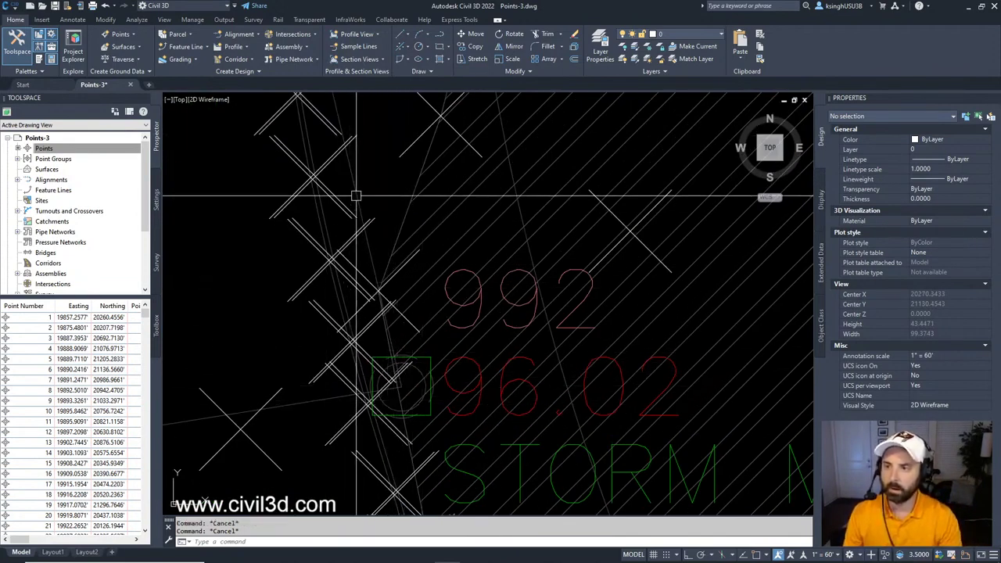
Step: Highlight the Existing Basemap external reference, compare its linework with point 992's marker, and clear the selection
click(357, 202)
scroll(400, 280, down, 6)
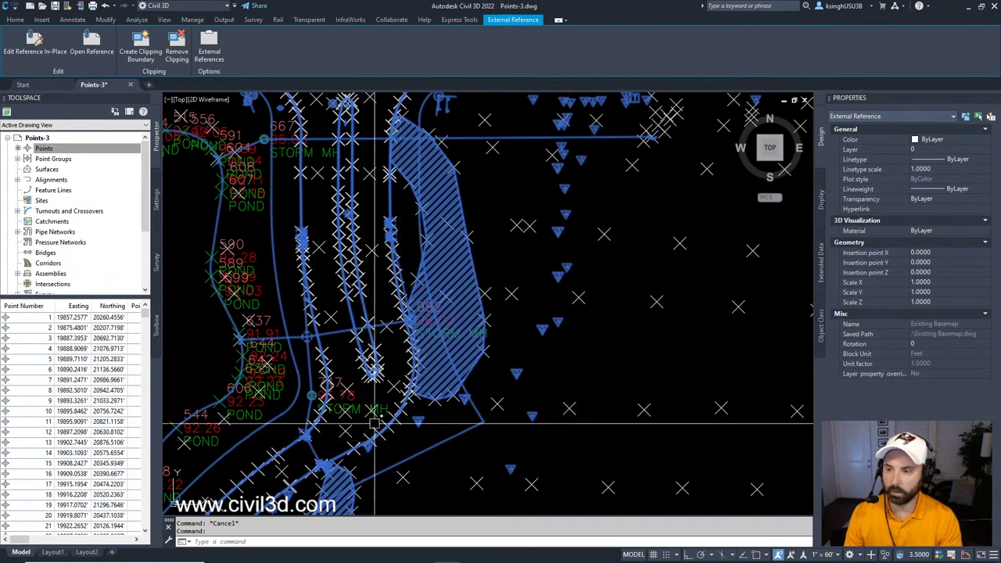
scroll(408, 340, up, 6)
scroll(408, 341, up, 3)
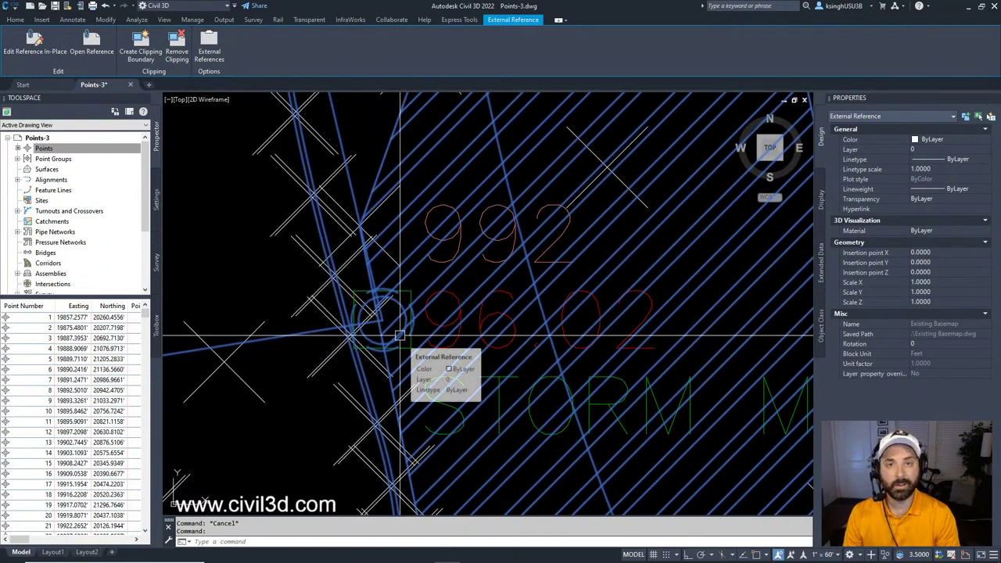
key(Escape)
Step: Select point 992 and rotate its label and marker together, using a perpendicular snap to the adjacent curb line
click(427, 323)
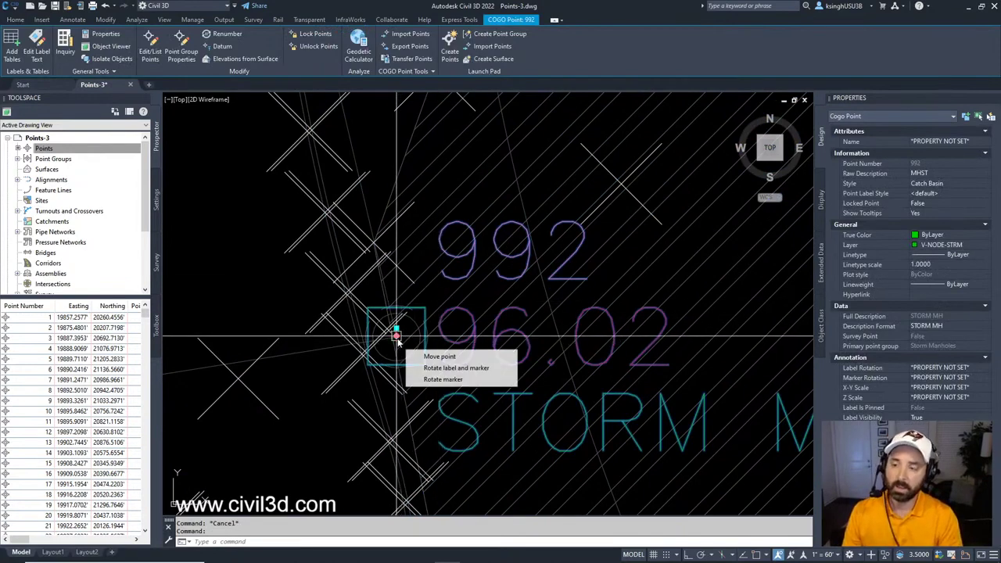
mouse_move(396, 335)
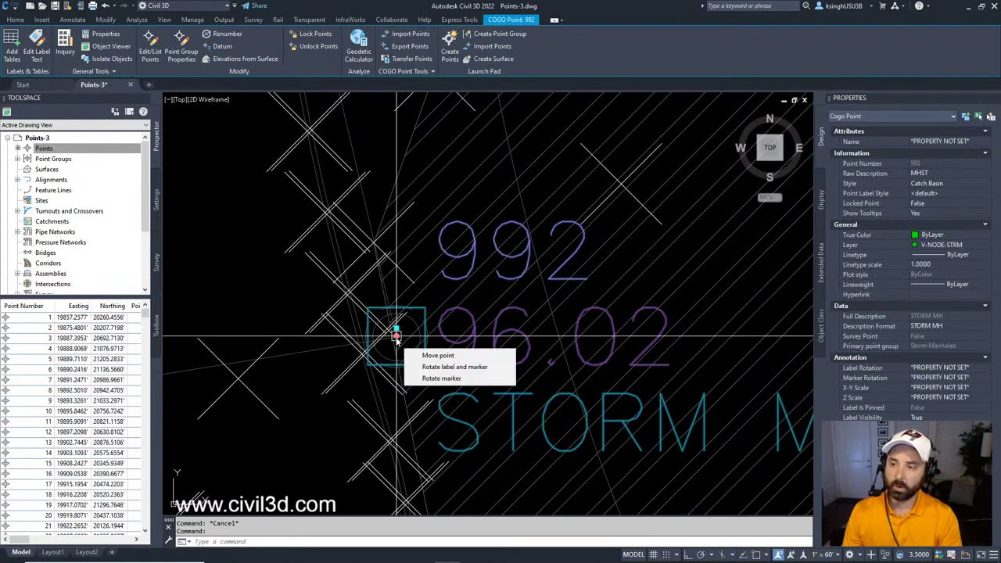
click(439, 373)
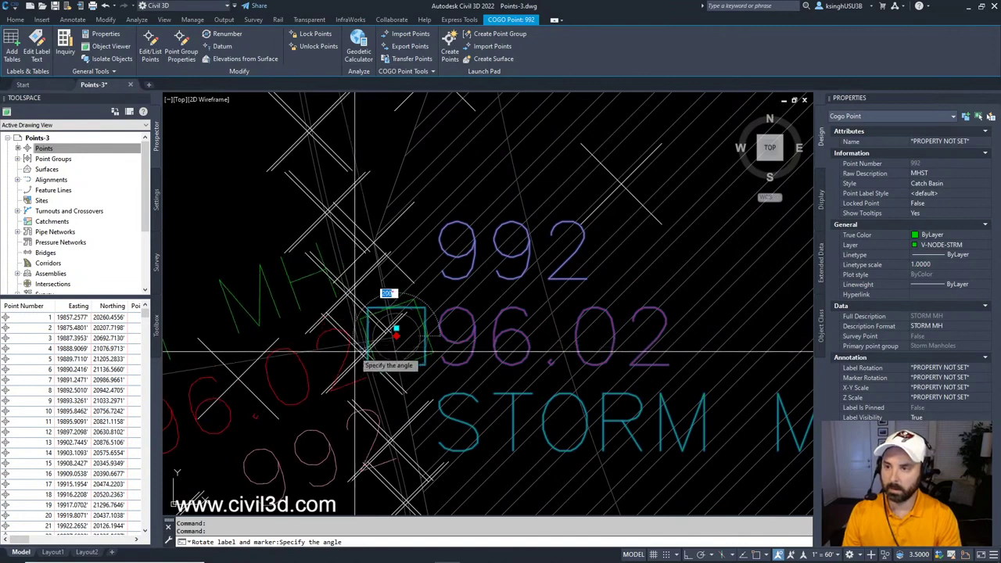
text(per)
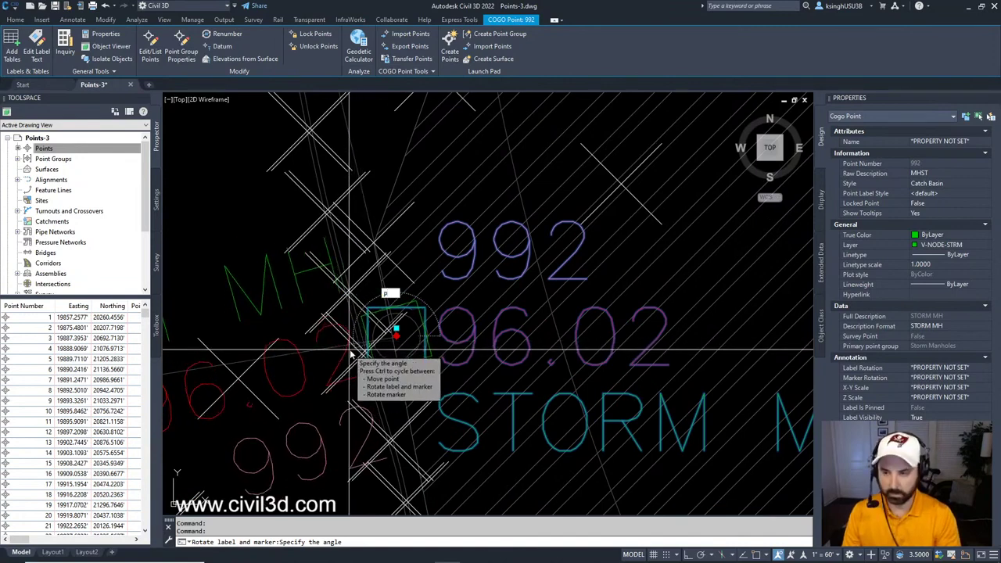
key(Return)
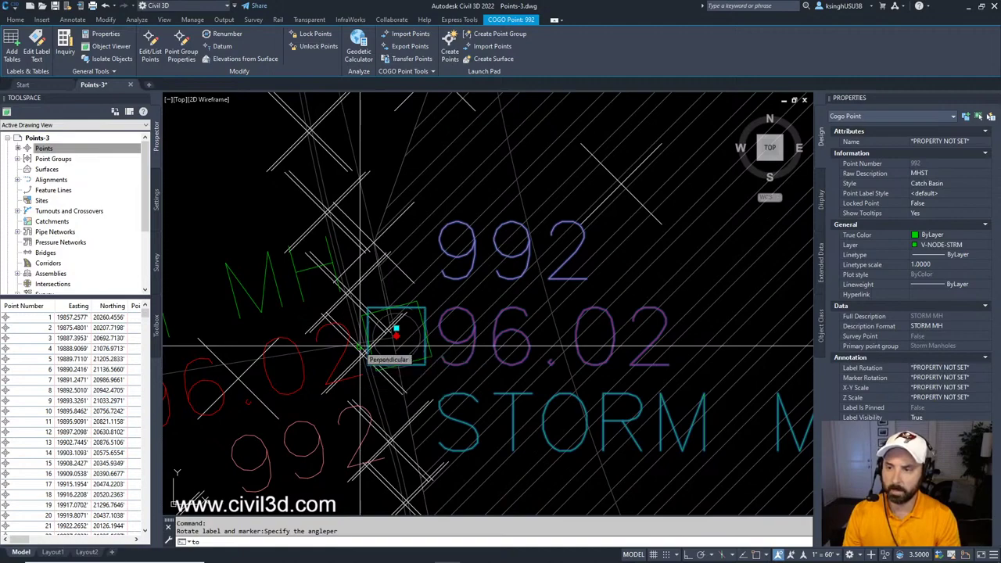
click(360, 346)
Step: Examine point 992's rotated label and marker against the surrounding curb linework and the nearby inlet symbols
scroll(464, 324, down, 6)
middle_drag(464, 311, 510, 320)
scroll(474, 320, up, 4)
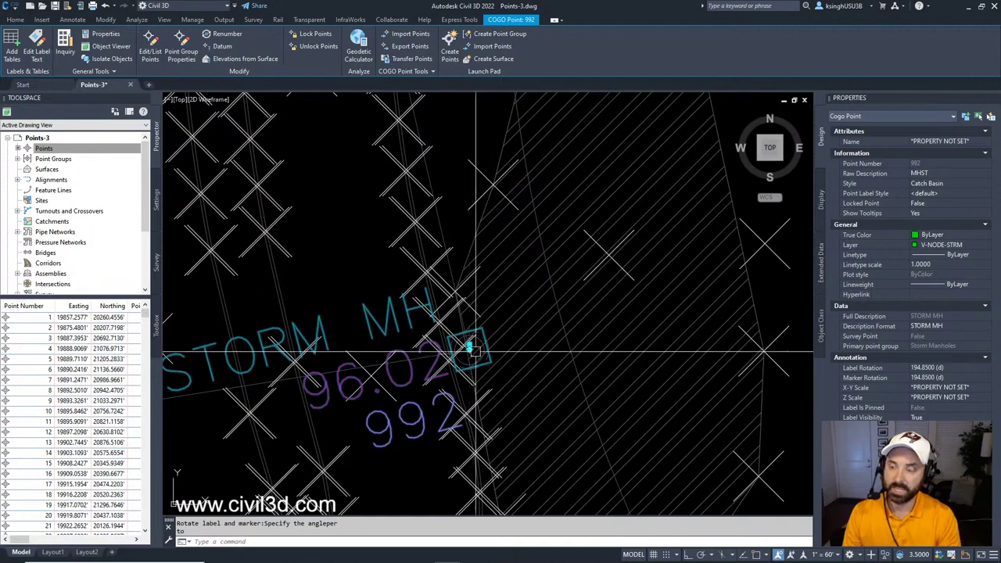
scroll(476, 351, down, 5)
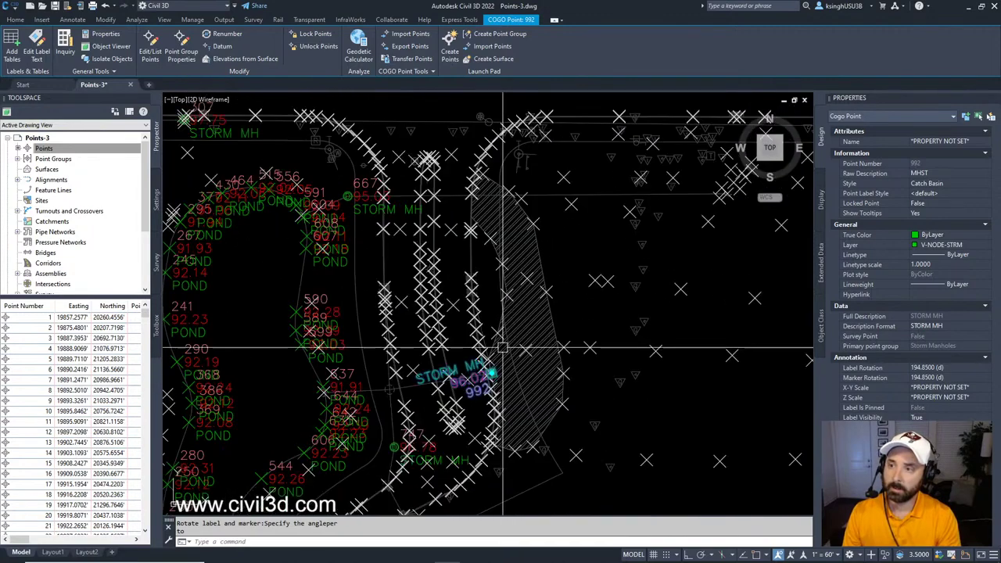
scroll(496, 339, up, 8)
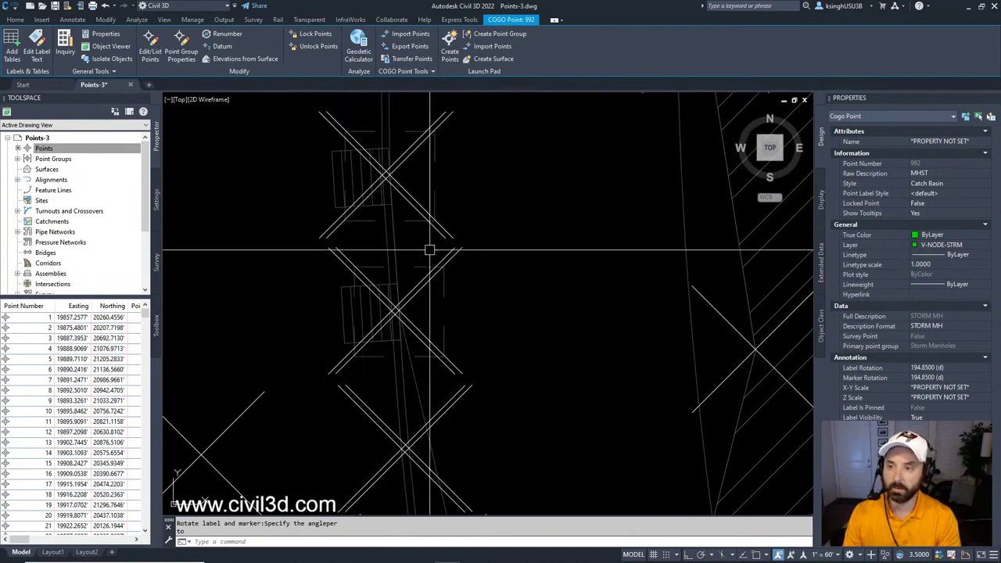
scroll(430, 250, down, 5)
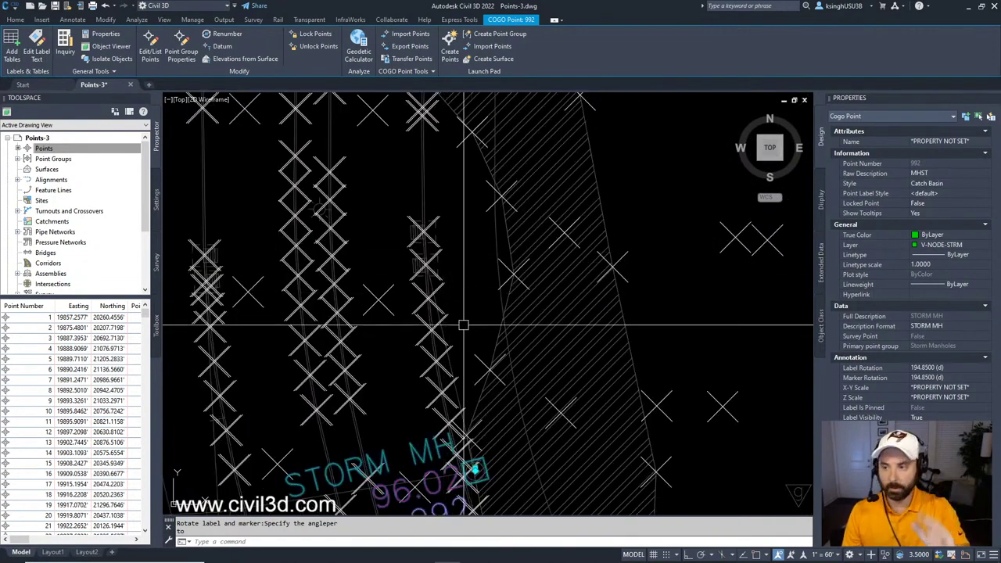
scroll(469, 438, up, 5)
scroll(499, 352, up, 3)
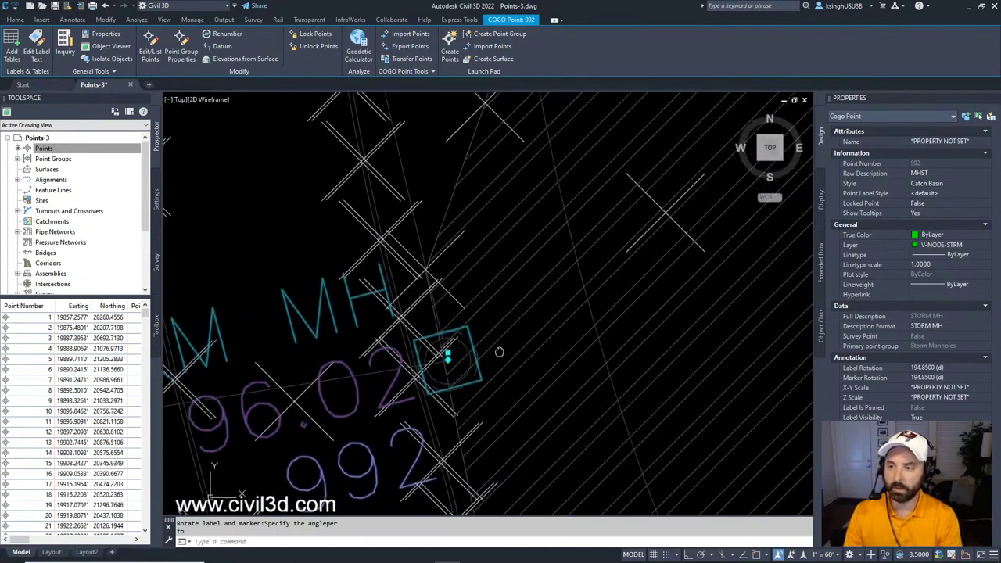
middle_drag(499, 352, 494, 353)
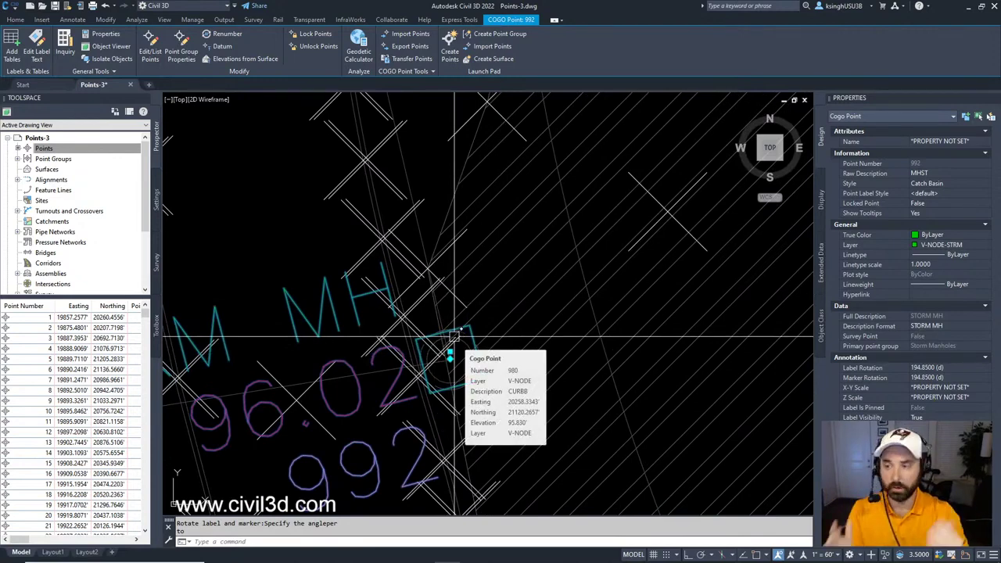
scroll(454, 336, down, 4)
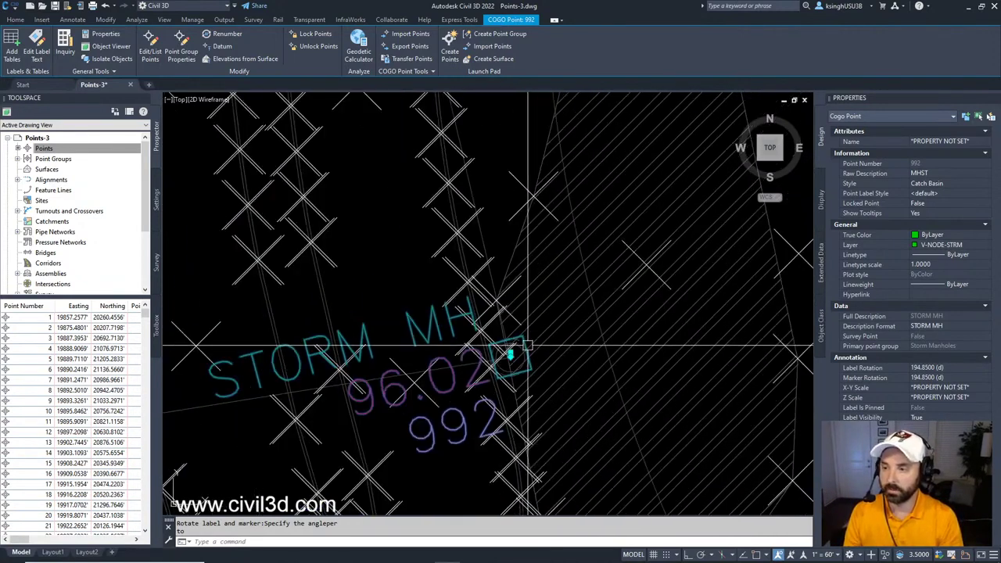
middle_drag(532, 344, 535, 307)
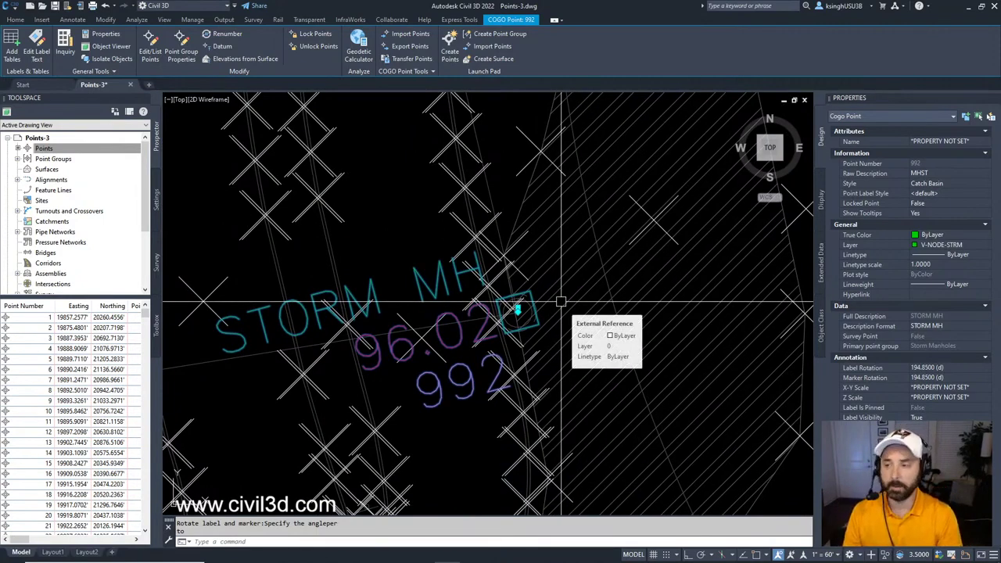
middle_drag(561, 301, 584, 315)
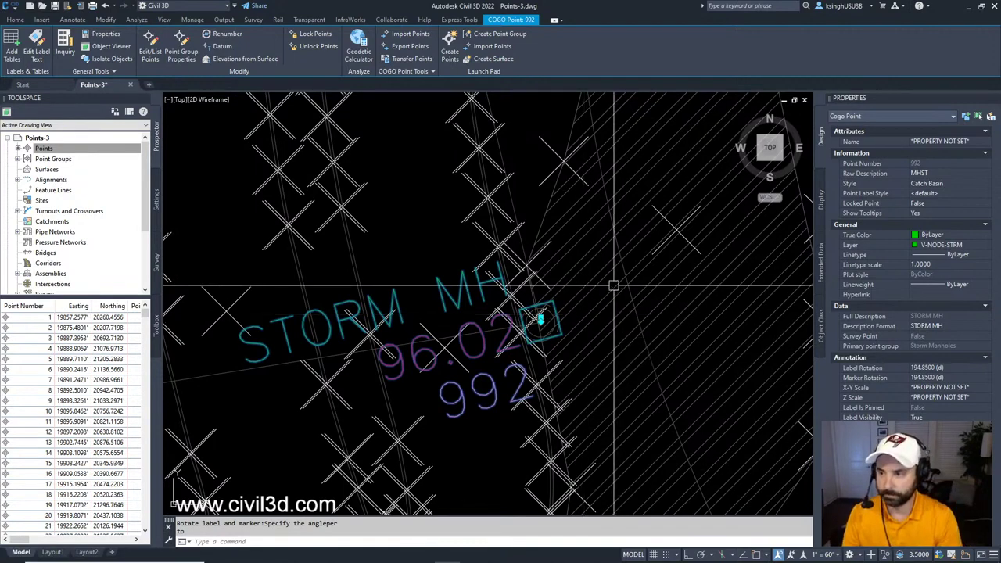
middle_drag(585, 316, 610, 320)
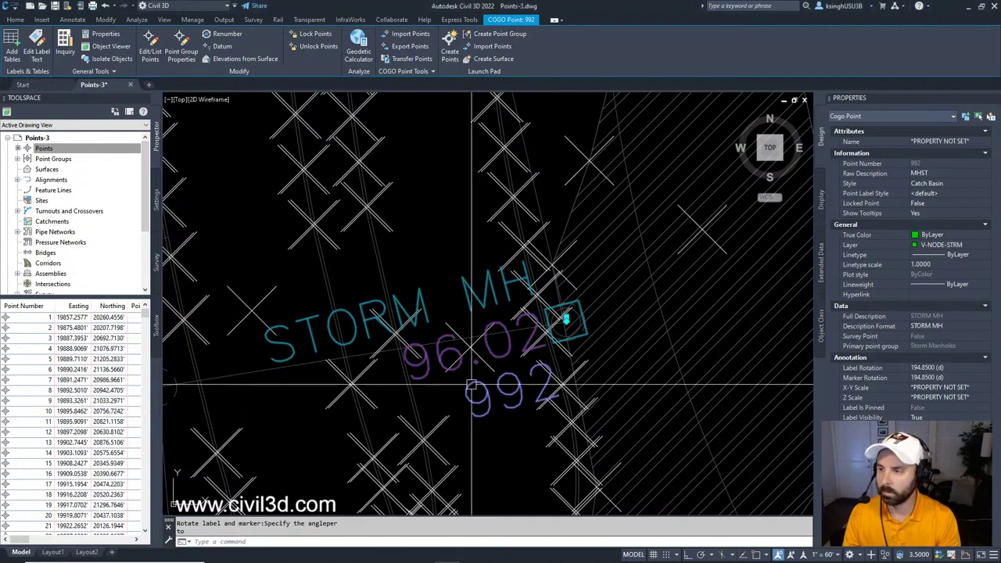
Step: Move point 992 from its position to the adjacent curb line with a perpendicular snap
scroll(577, 329, up, 5)
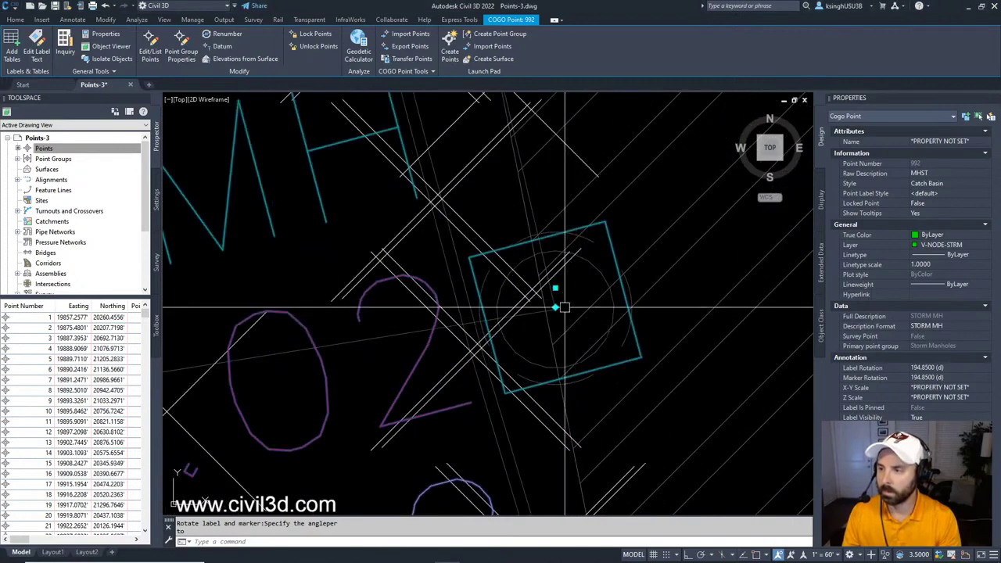
mouse_move(555, 309)
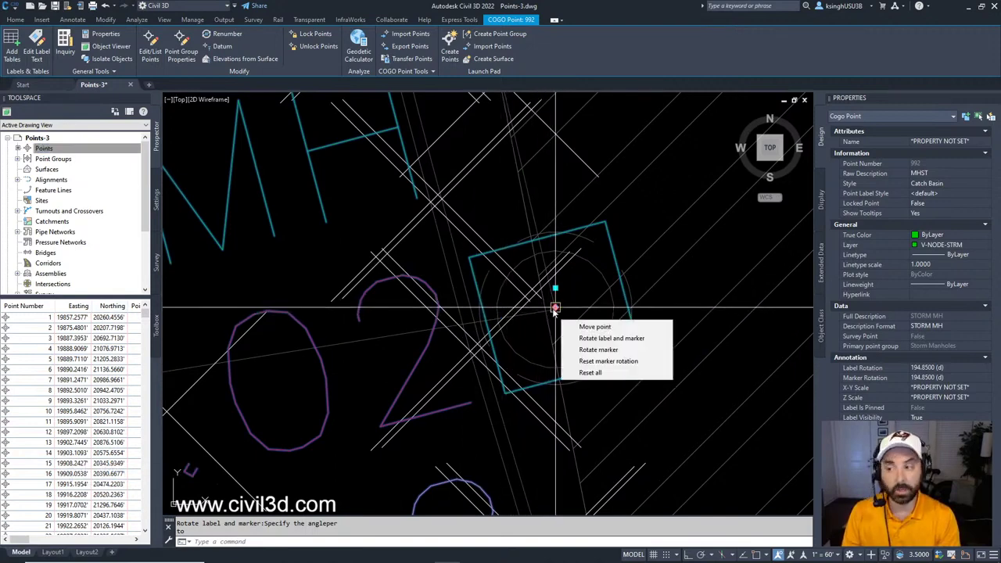
click(595, 326)
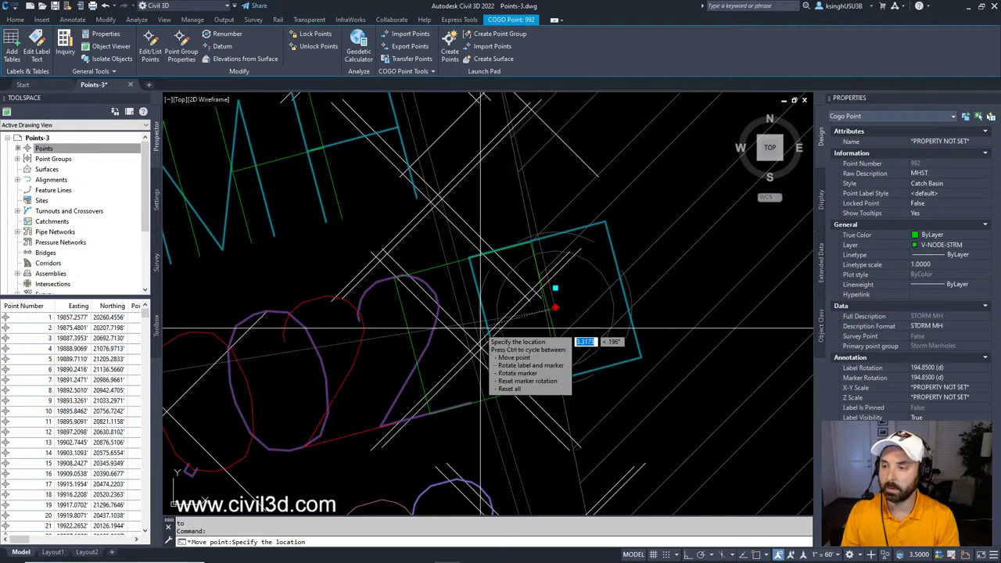
text(per)
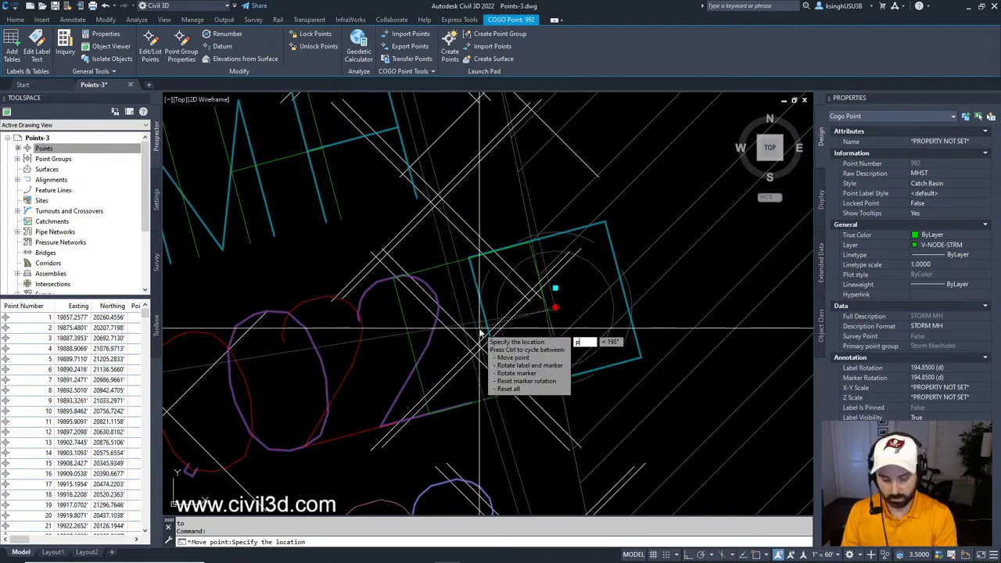
key(Return)
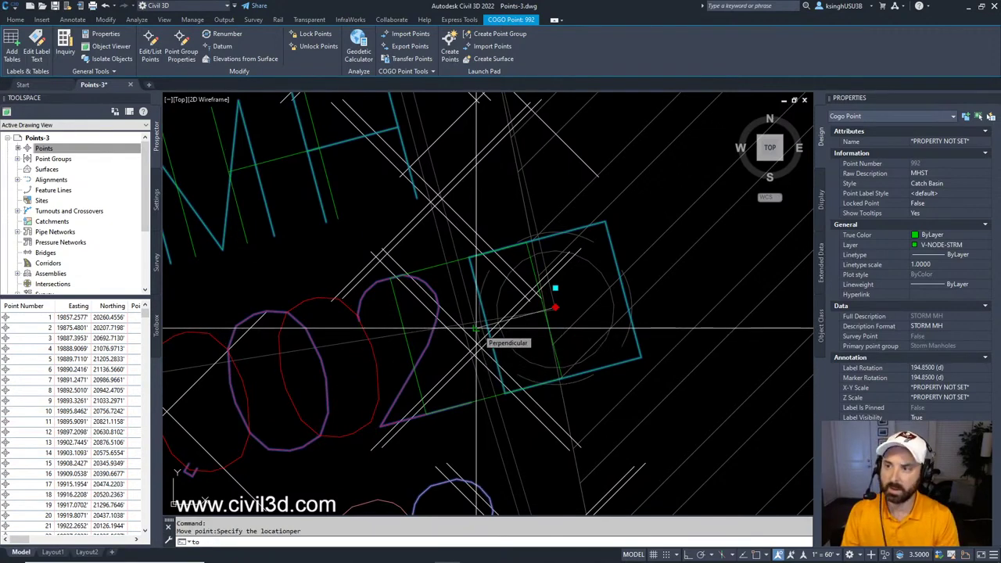
click(476, 327)
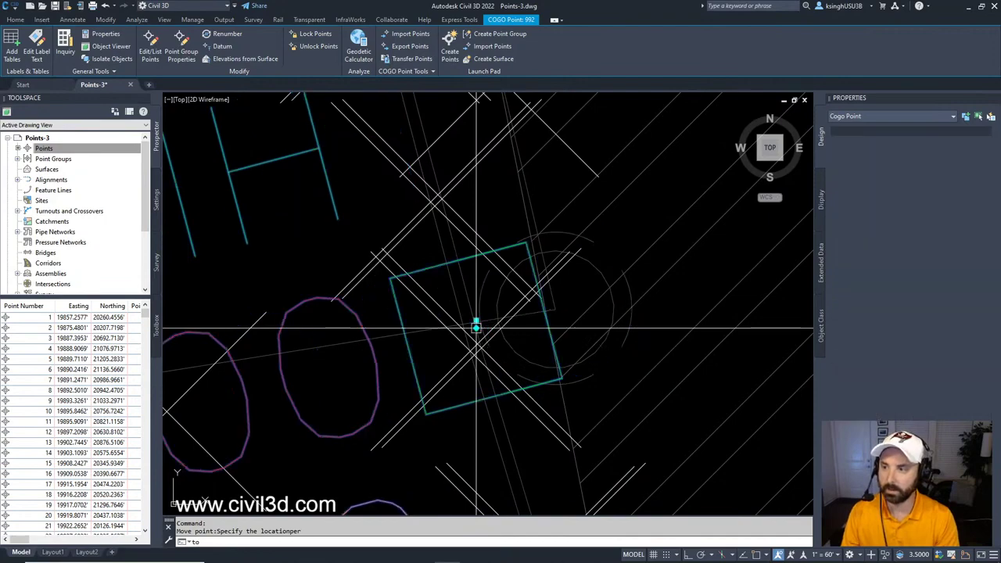
Step: Clear the selection, highlight the Existing Basemap external reference and examine its inlet symbols along the curb line
scroll(557, 273, down, 5)
scroll(561, 270, up, 4)
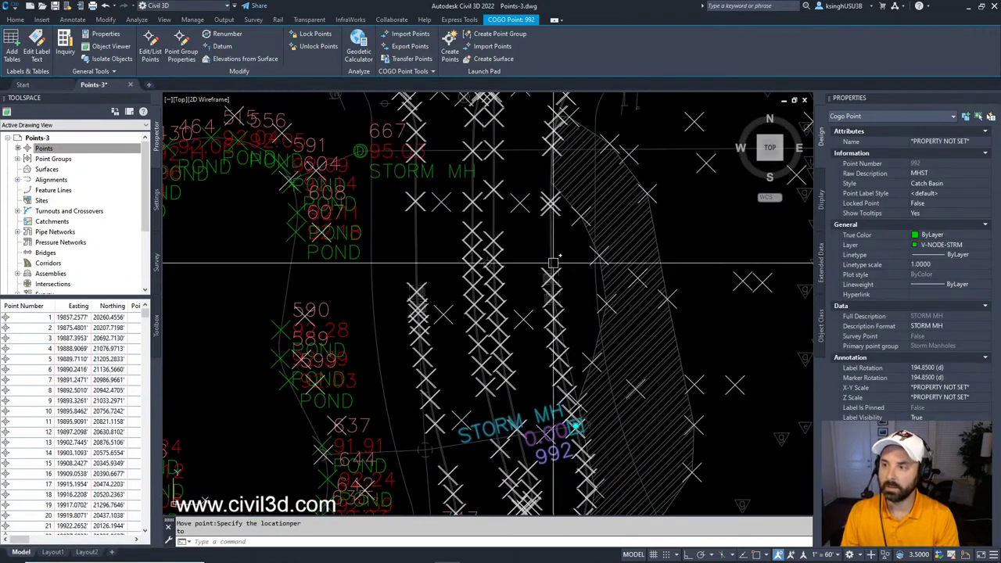
scroll(561, 375, up, 2)
scroll(561, 383, up, 3)
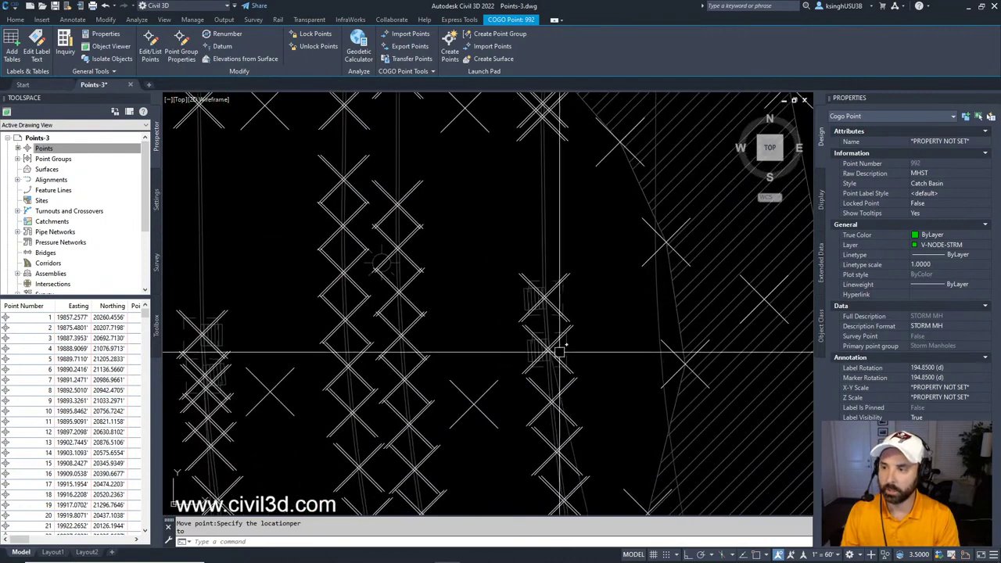
key(Escape)
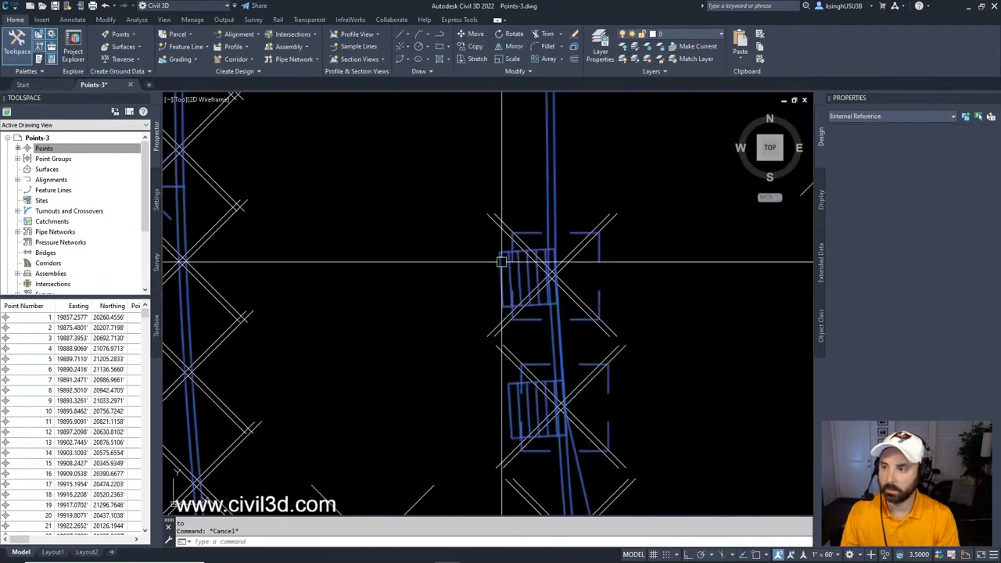
click(526, 265)
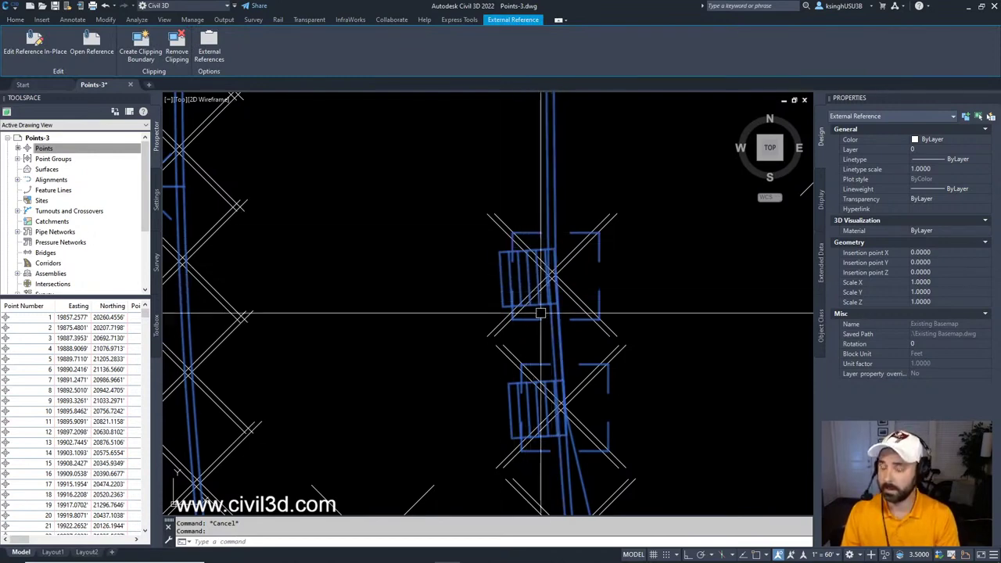
scroll(521, 283, down, 5)
middle_drag(542, 343, 512, 229)
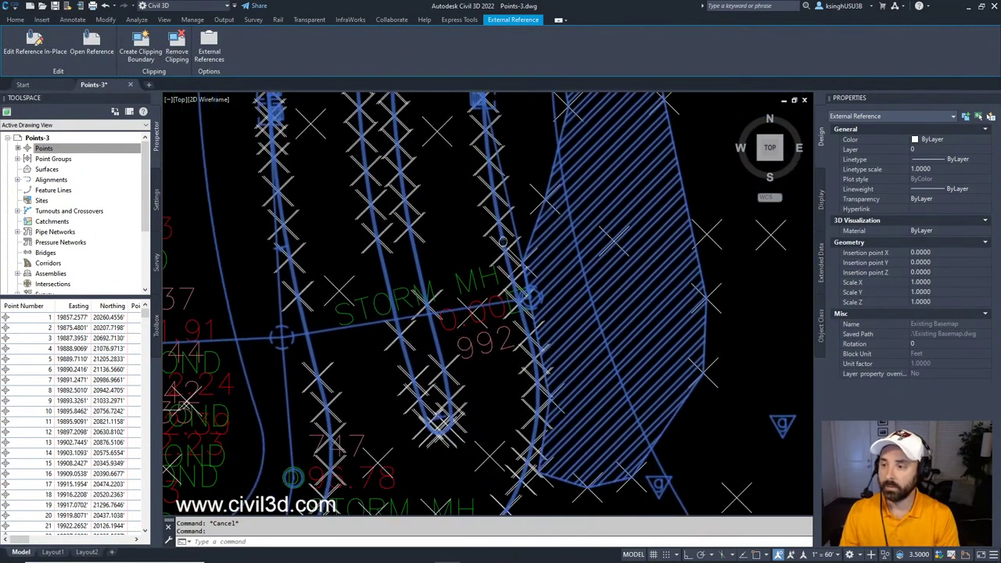
Step: Compare point 992's marker with the highlighted basemap manhole symbol, add the point to the selection, and clear the selection
scroll(504, 267, up, 6)
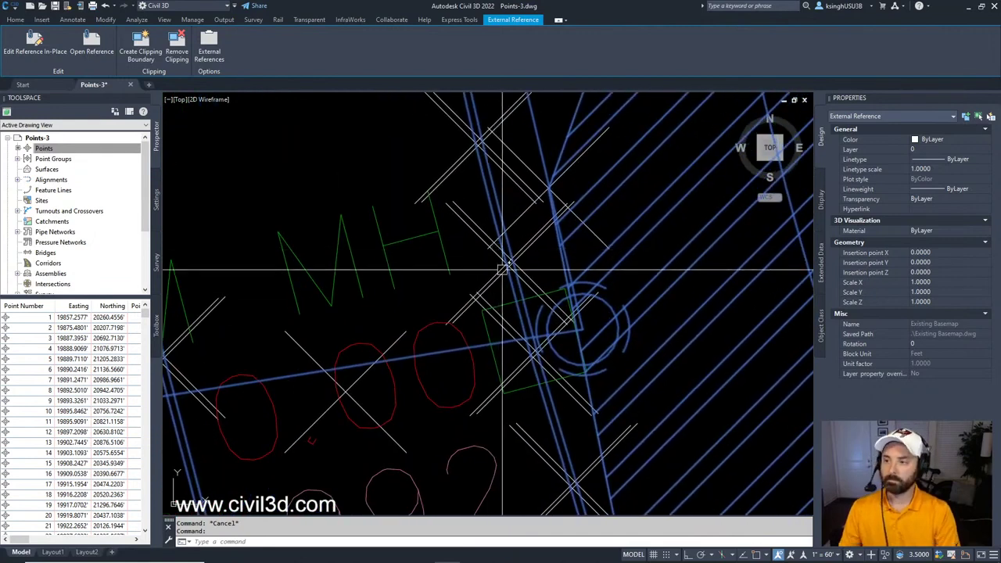
mouse_move(505, 267)
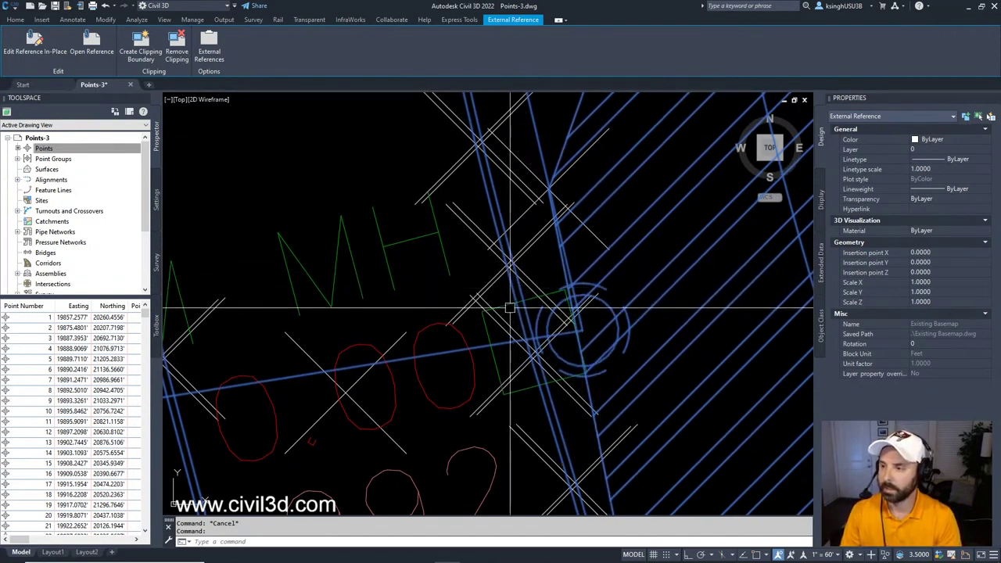
click(513, 302)
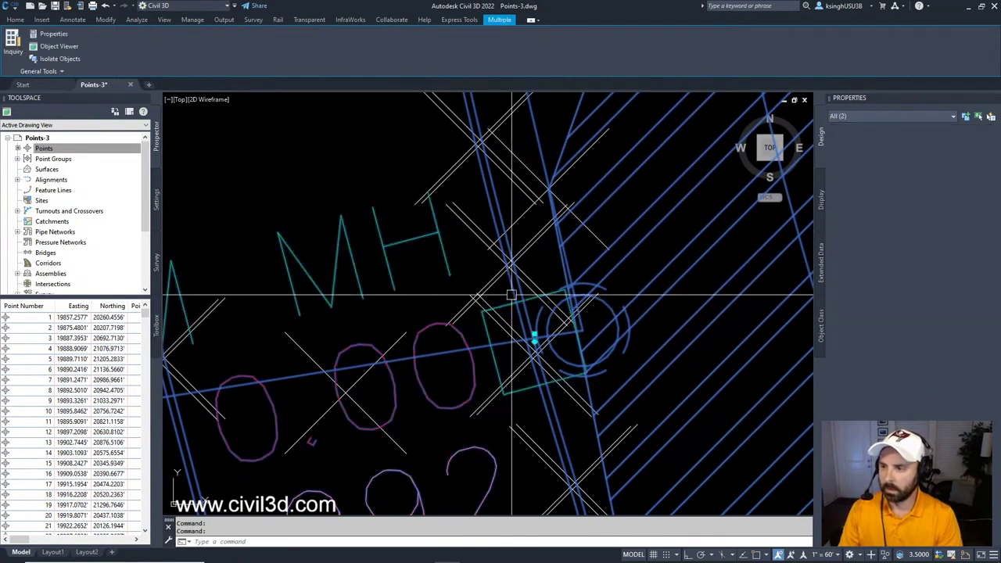
scroll(522, 323, down, 1)
scroll(524, 325, down, 3)
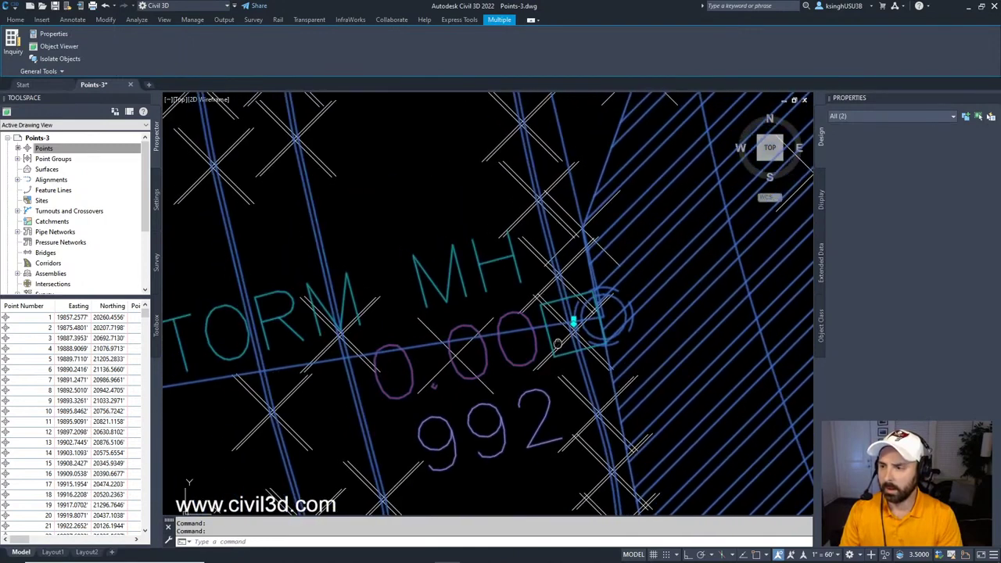
middle_drag(555, 346, 581, 332)
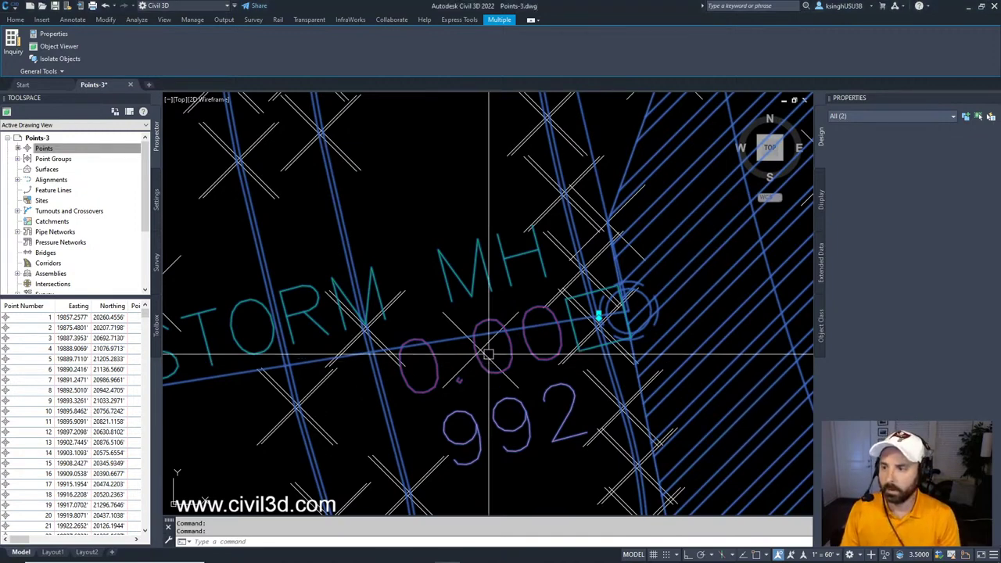
middle_drag(488, 348, 480, 359)
key(Escape)
Step: Select point 992 on its own and toggle the sub item grips of its label
click(501, 296)
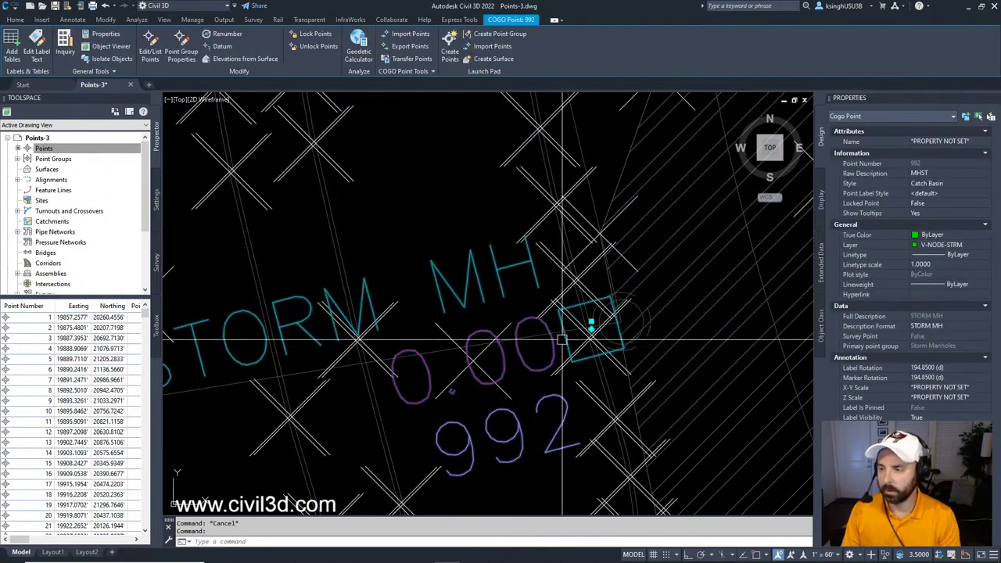
mouse_move(592, 323)
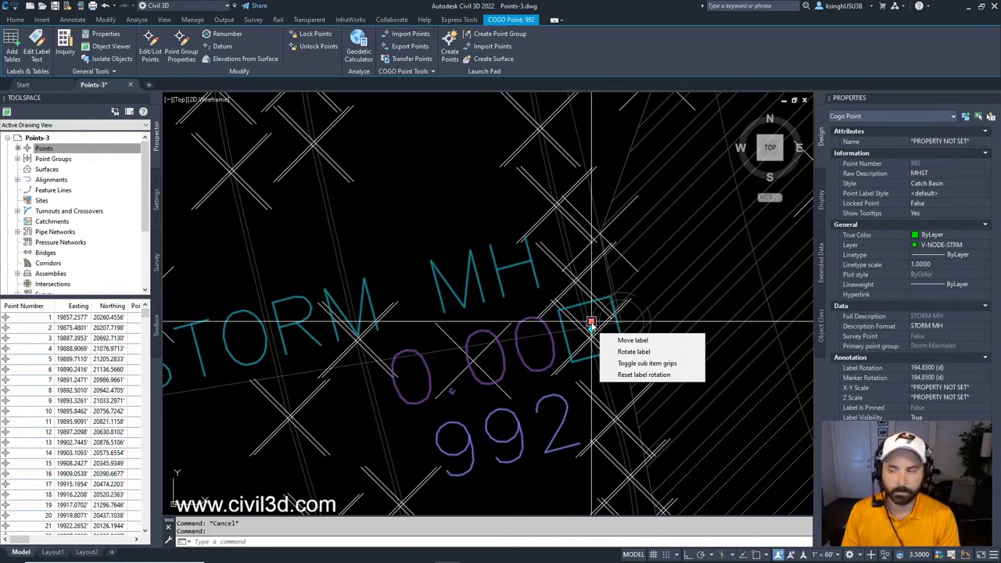
click(673, 365)
Step: Move point 992's description, elevation and point number label components one after another to separate spots west of the marker
scroll(672, 313, down, 2)
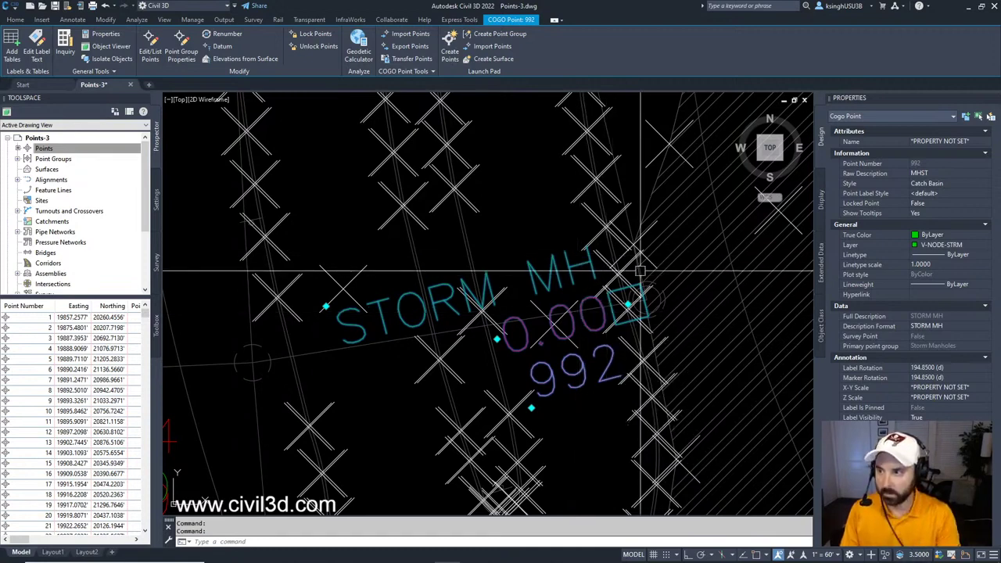
click(326, 306)
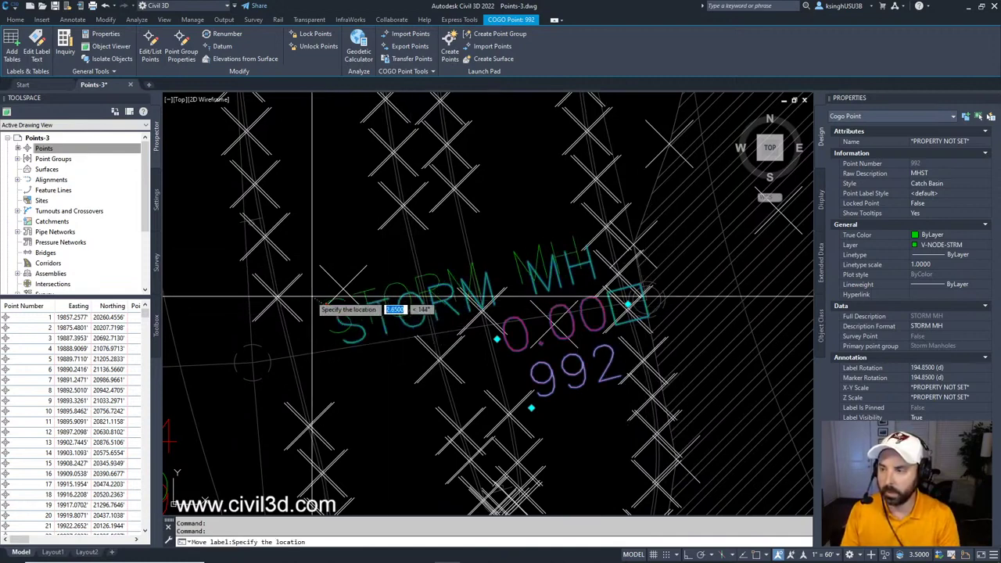
click(222, 287)
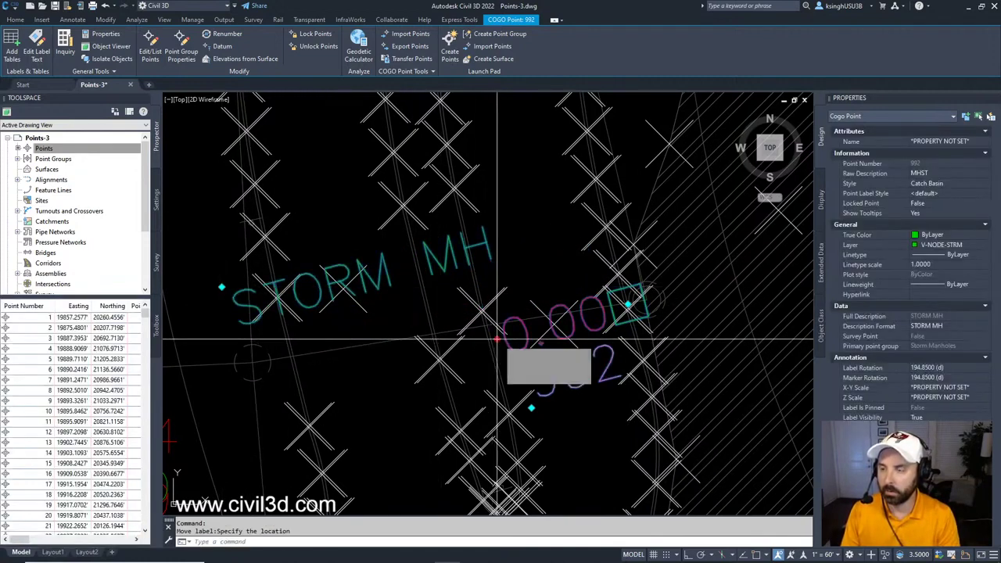
click(498, 339)
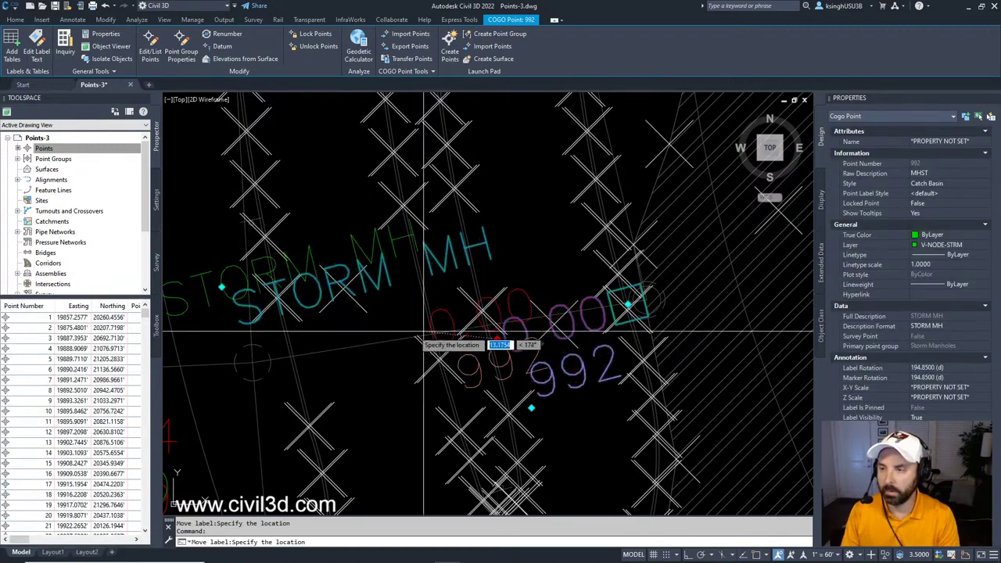
click(316, 366)
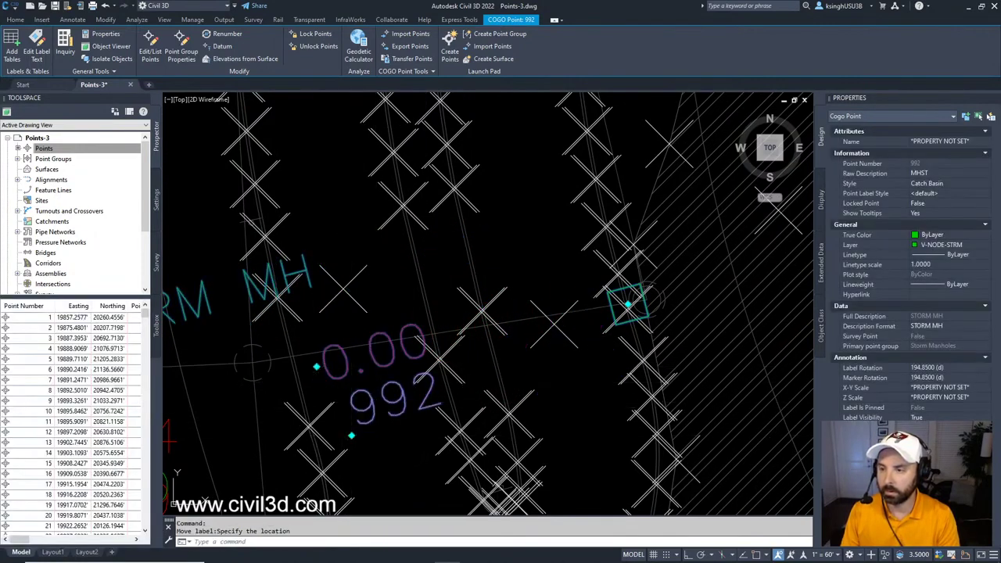
click(352, 436)
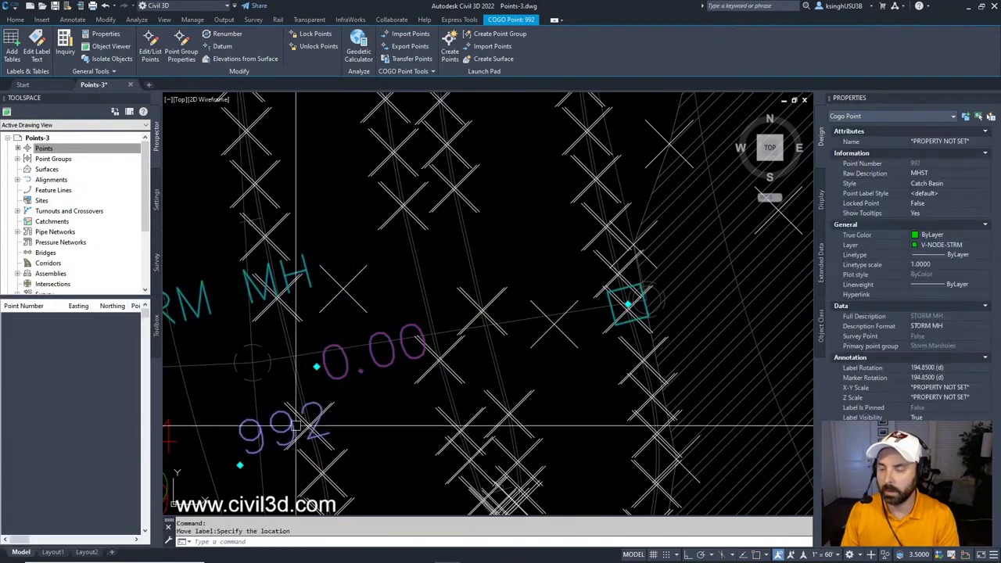
click(295, 426)
Step: Toggle off the sub item grips of point 992's label using the elevation component's grip
middle_drag(297, 427, 413, 380)
mouse_move(431, 322)
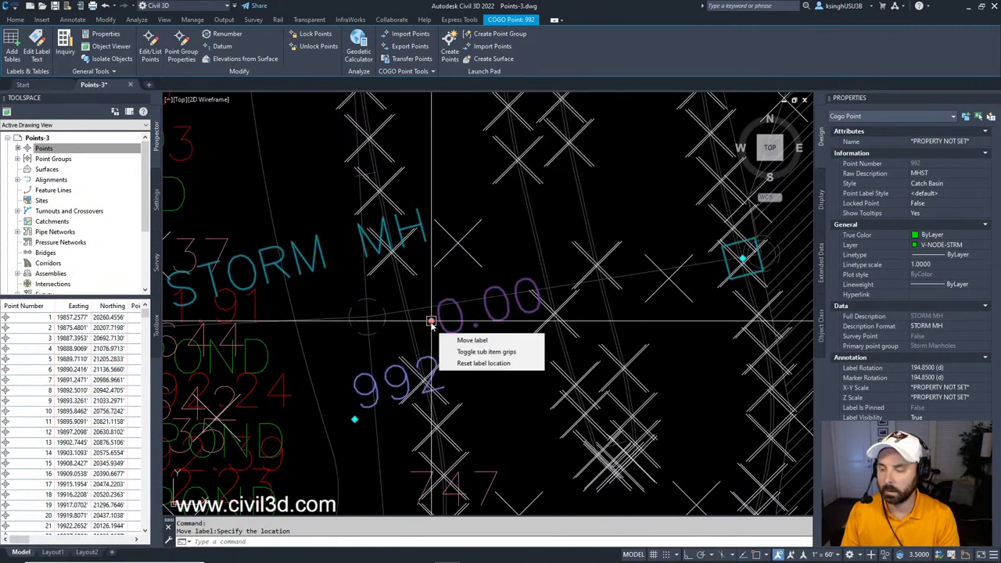
click(431, 322)
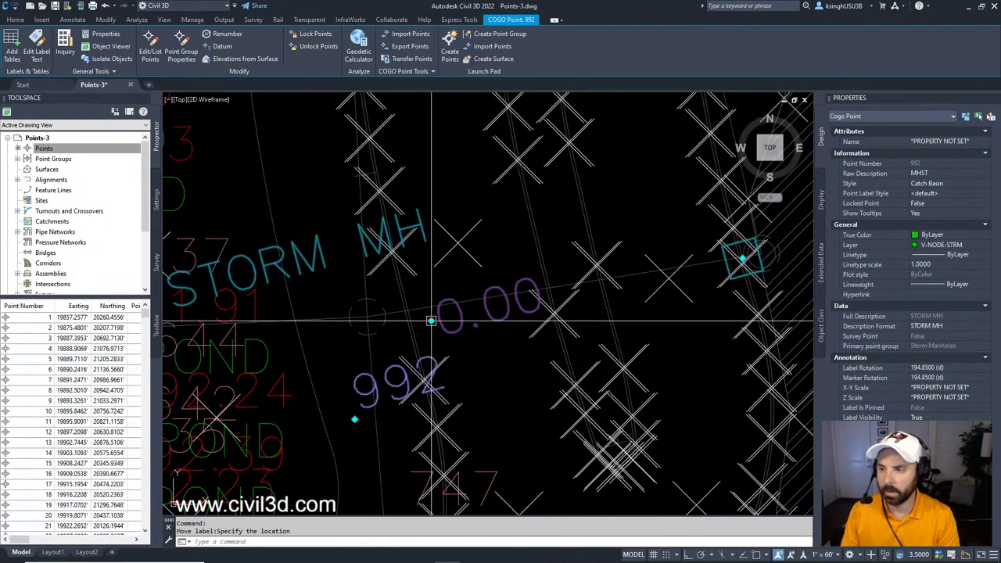
click(455, 316)
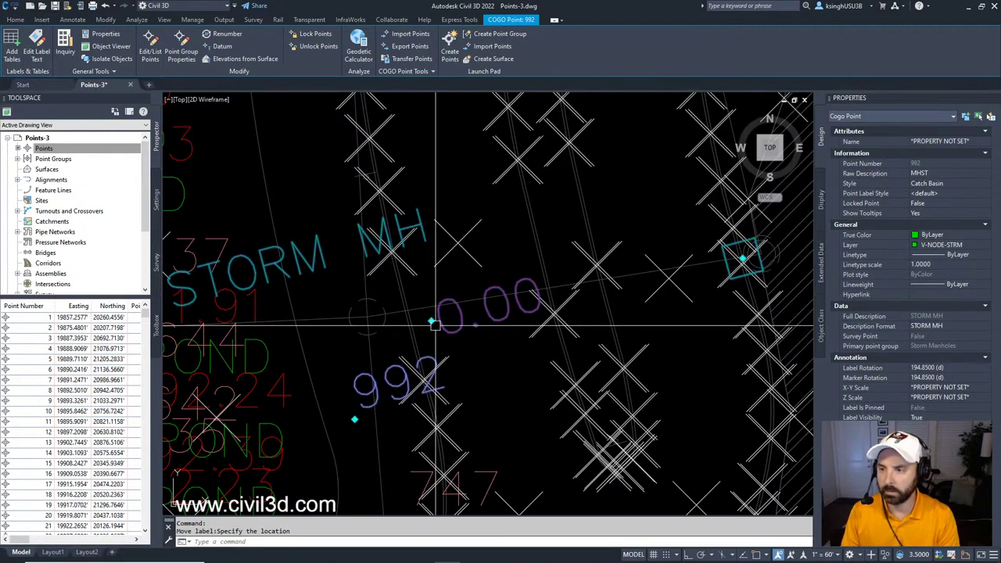
mouse_move(431, 322)
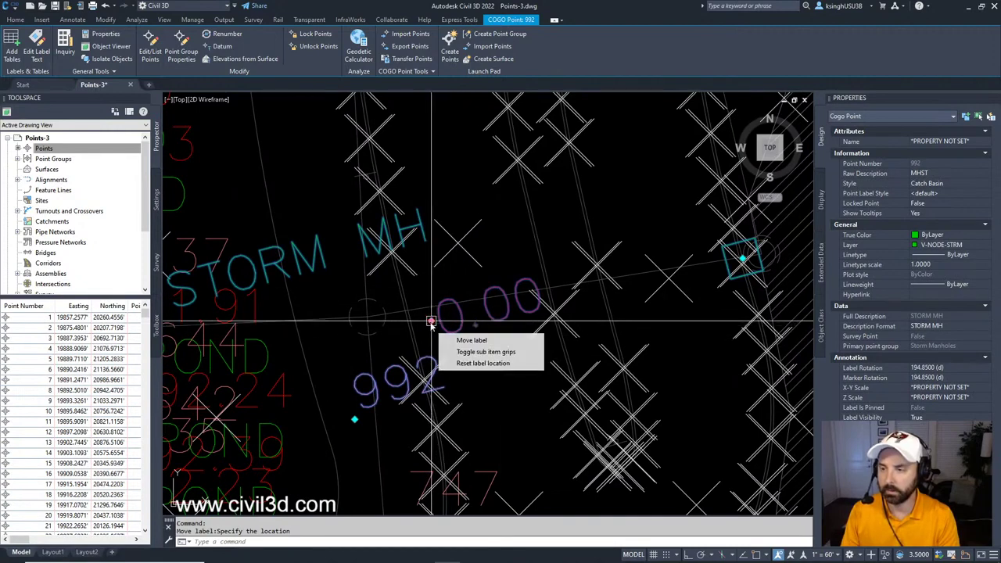
click(461, 352)
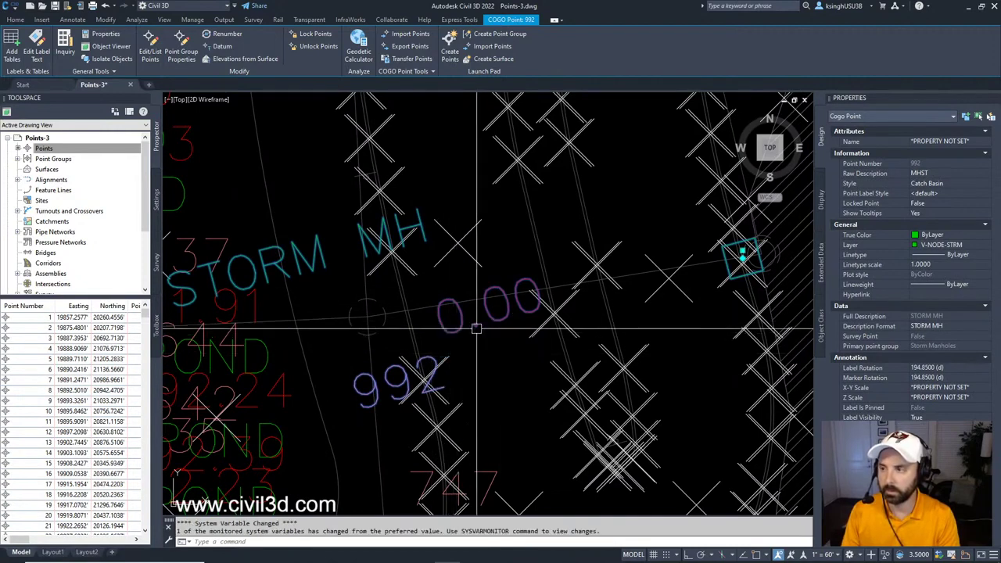
Step: Try moving point 992's whole label, cancel the move, and reset the label
click(752, 264)
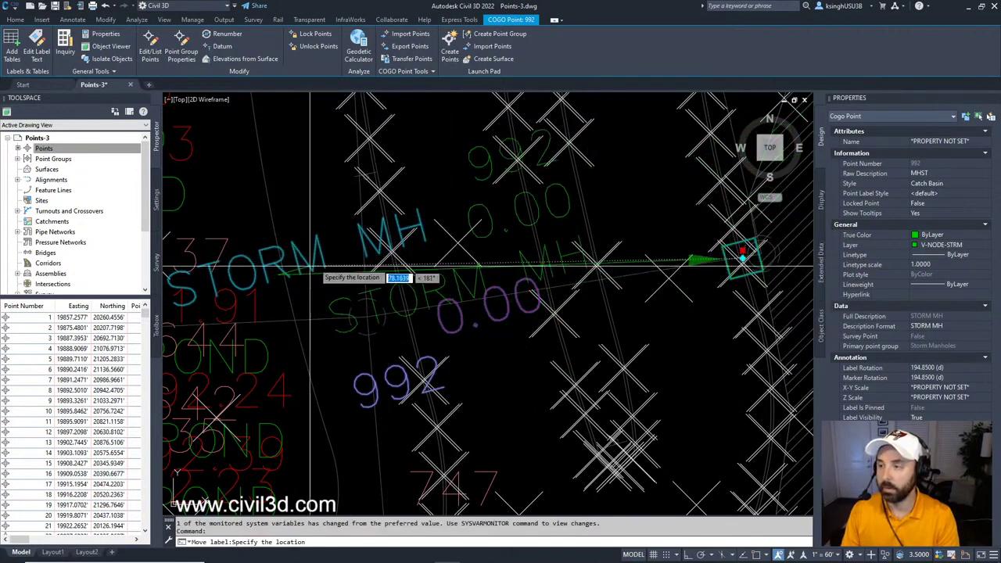
key(Escape)
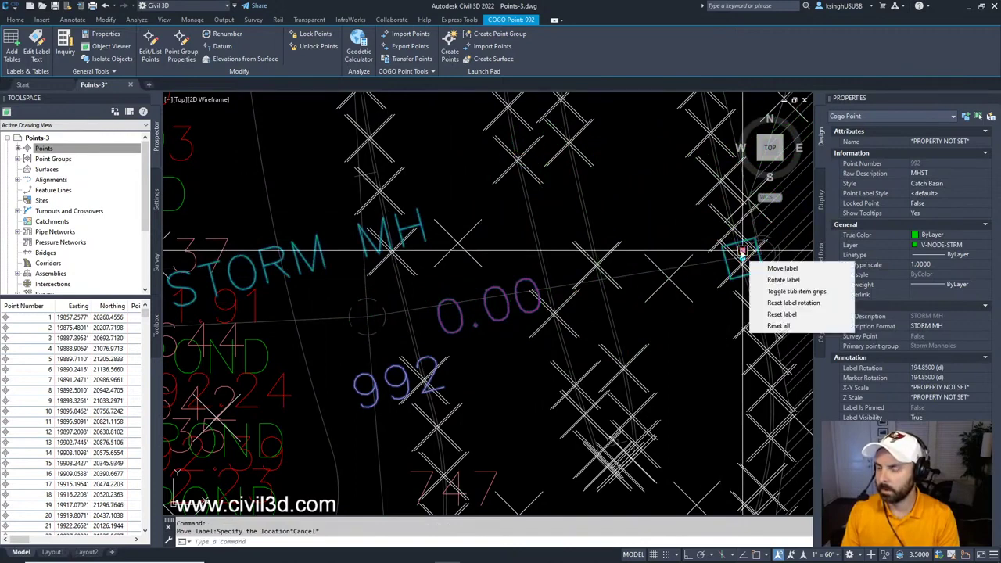
mouse_move(743, 252)
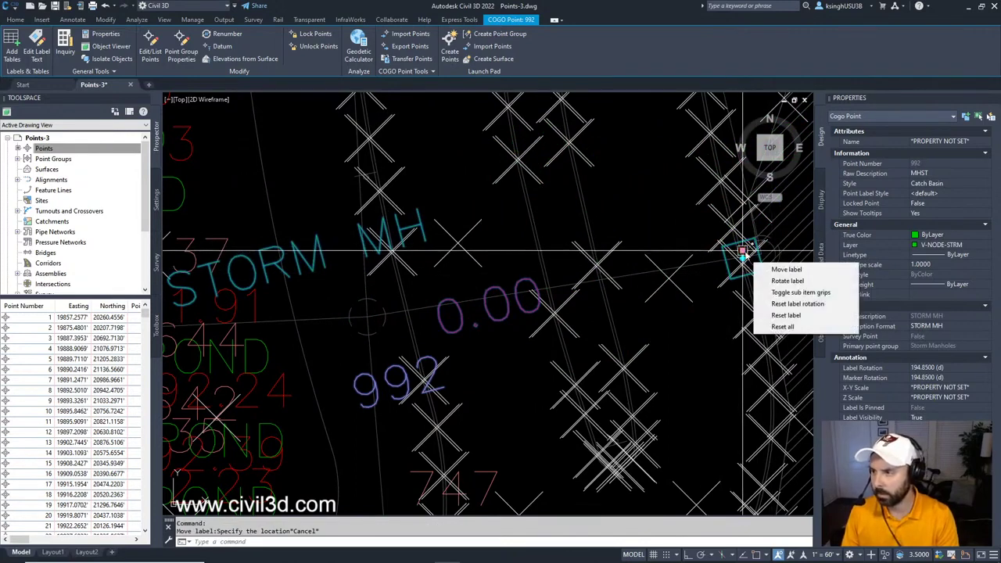
click(785, 315)
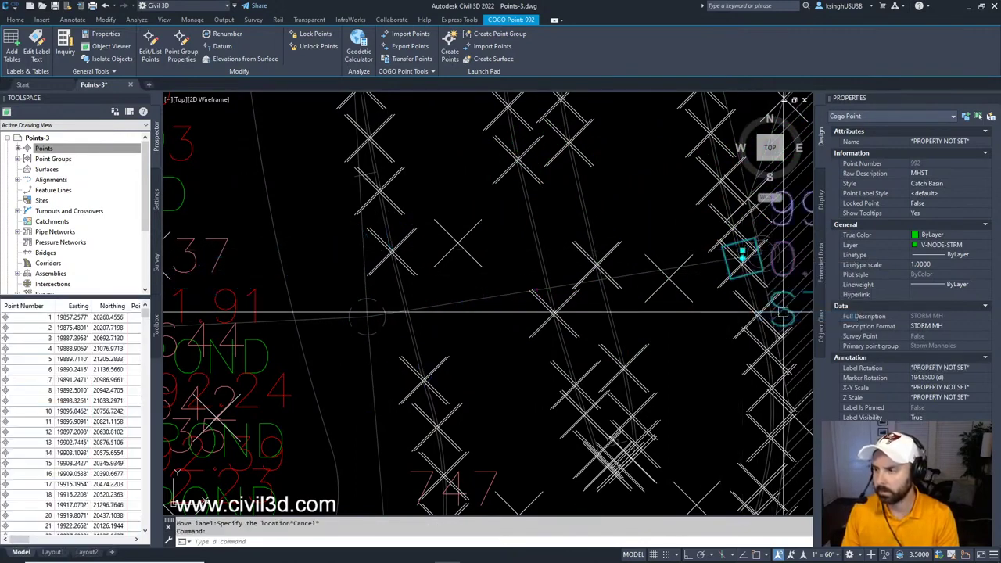
Step: Move point 992's whole label northeast of its marker, just beyond the hatched area, with a leader, and clear the selection
middle_drag(735, 322, 571, 364)
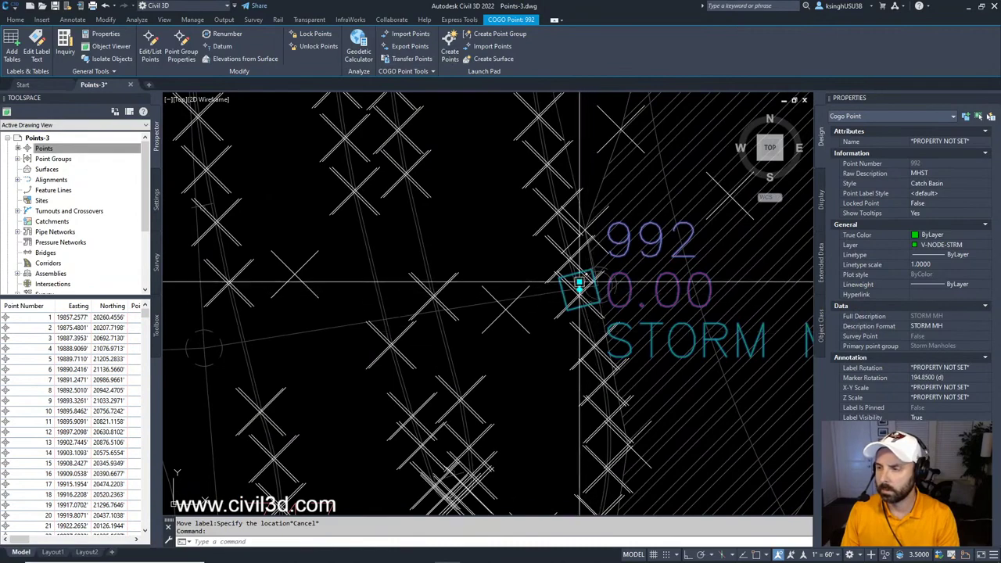
click(579, 283)
scroll(425, 219, down, 2)
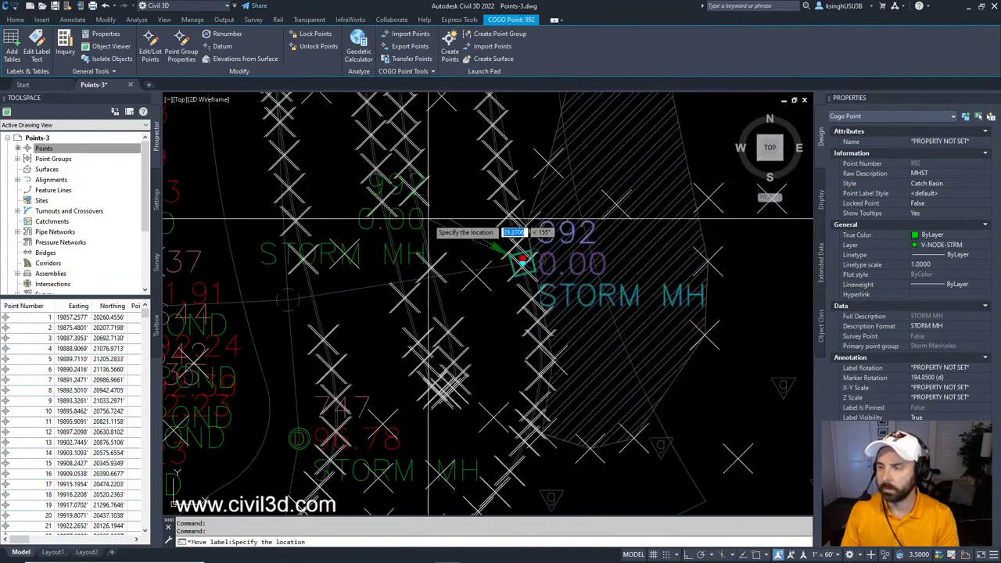
middle_drag(426, 220, 469, 250)
scroll(485, 253, down, 2)
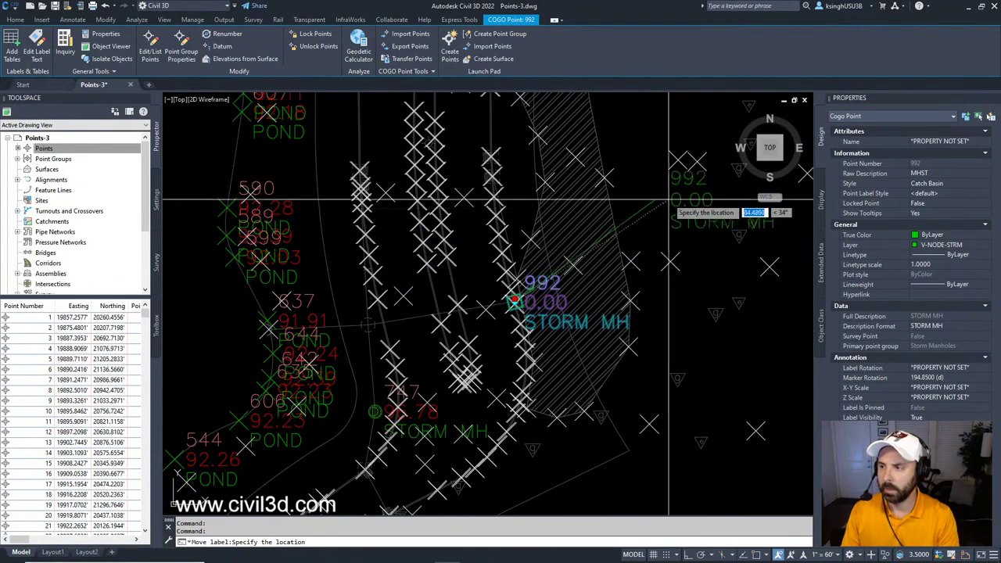
click(635, 208)
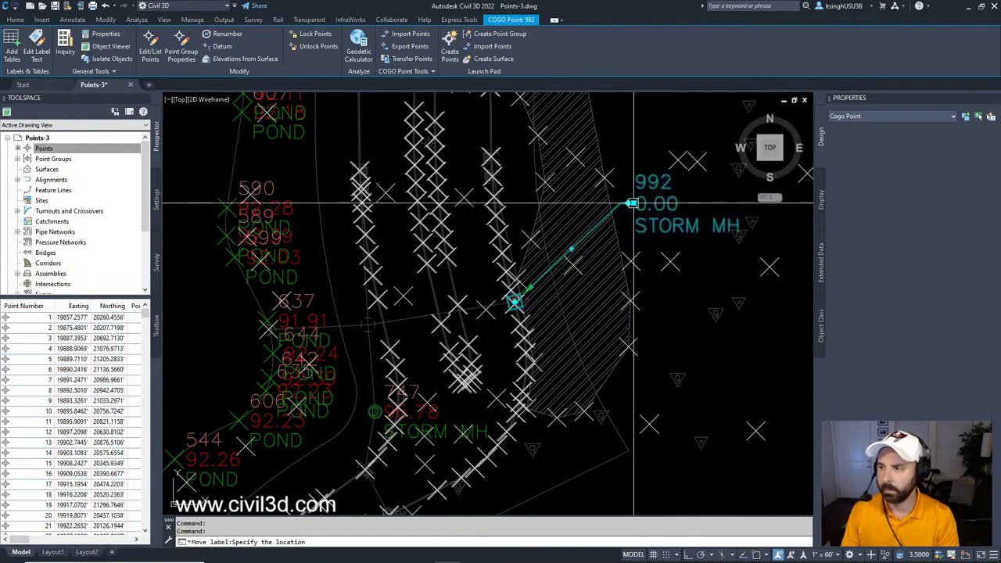
mouse_move(641, 269)
middle_down()
mouse_move(586, 290)
mouse_move(583, 326)
middle_up()
key(Escape)
scroll(589, 313, up, 2)
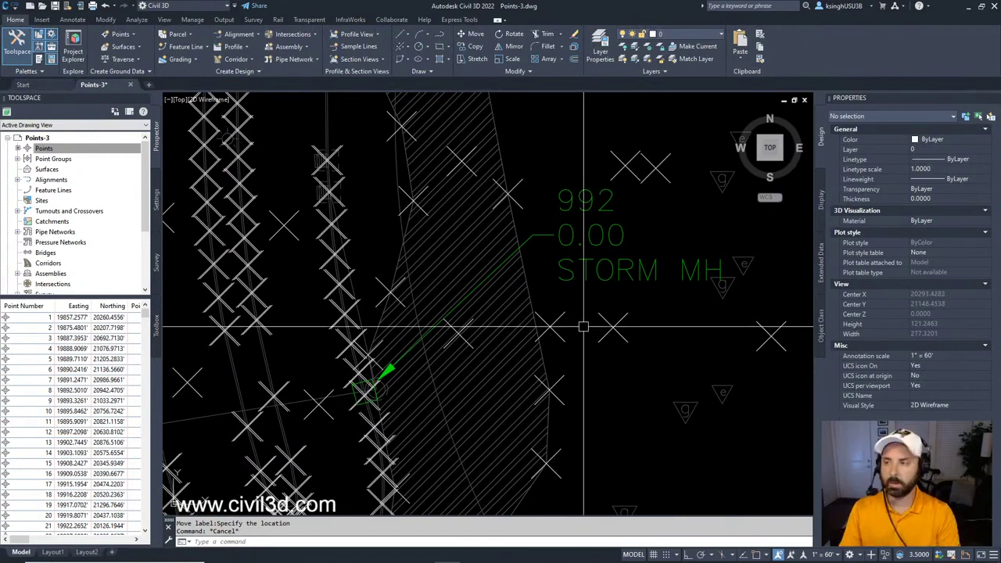
Step: Shift point 992's leadered label slightly farther northwest and clear the selection
click(558, 237)
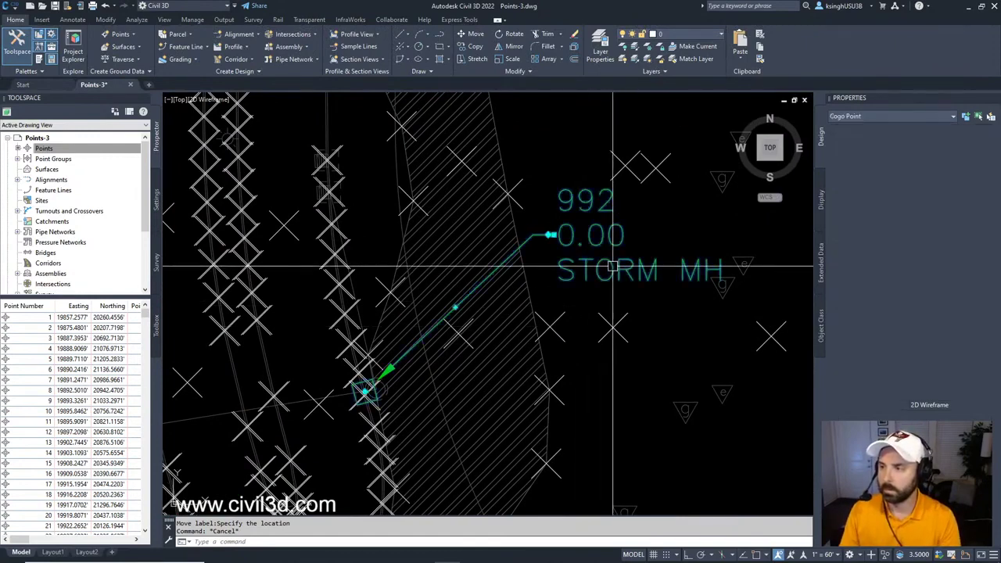
click(559, 236)
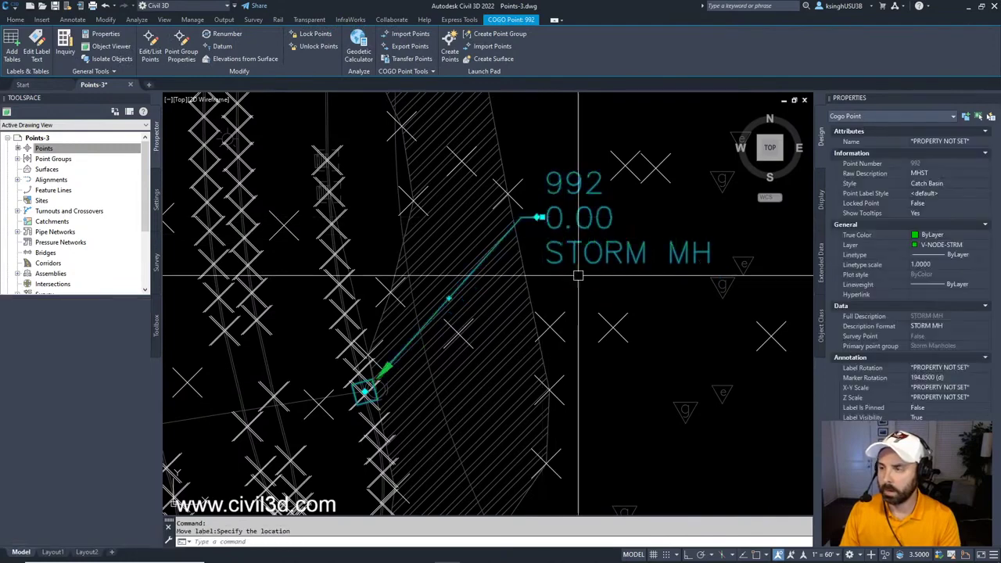
key(Escape)
scroll(583, 282, down, 4)
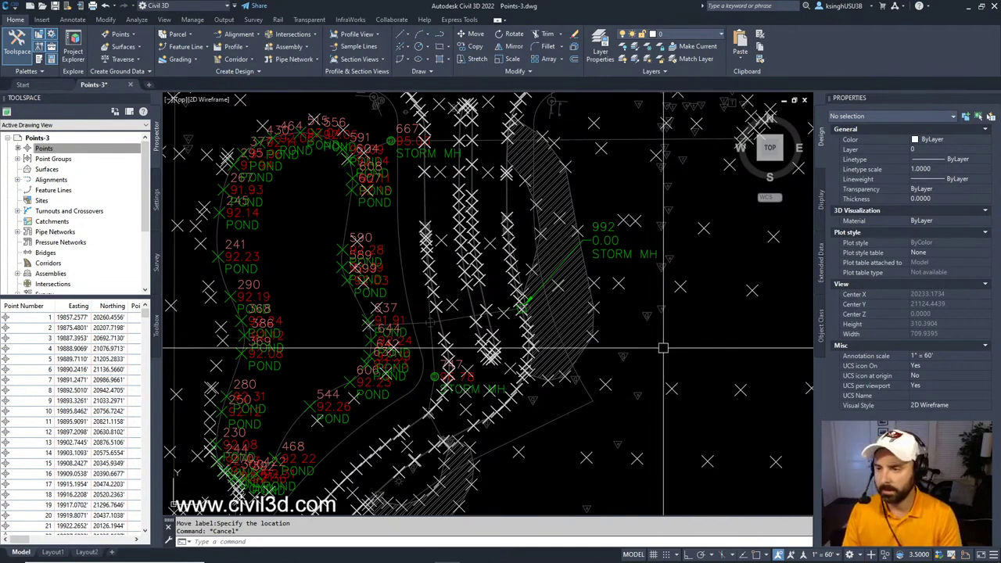
middle_drag(663, 348, 665, 383)
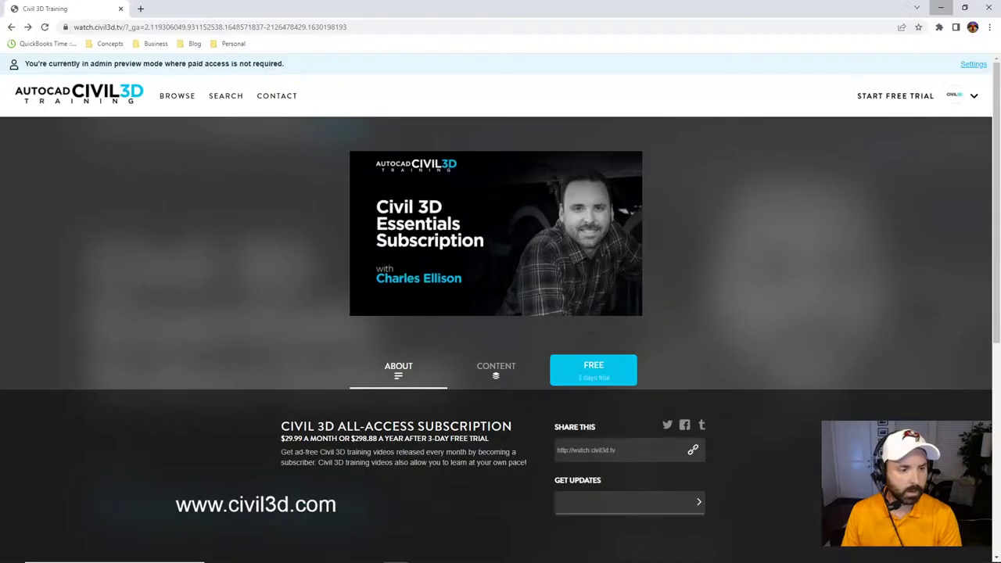
Step: Switch to the Civil 3D Training website in the browser and examine the subscription page and its list of course content
scroll(782, 269, down, 2)
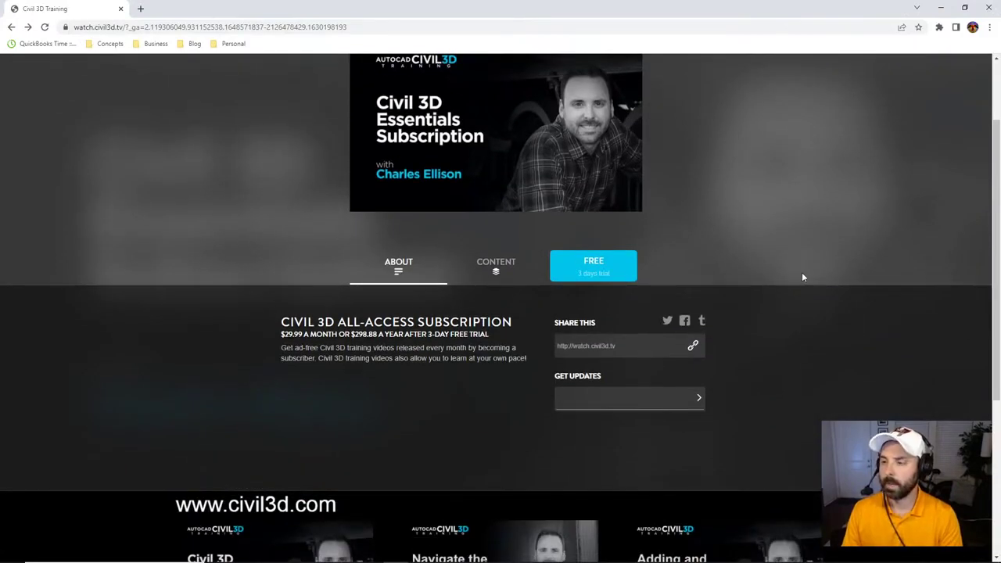
scroll(802, 276, up, 2)
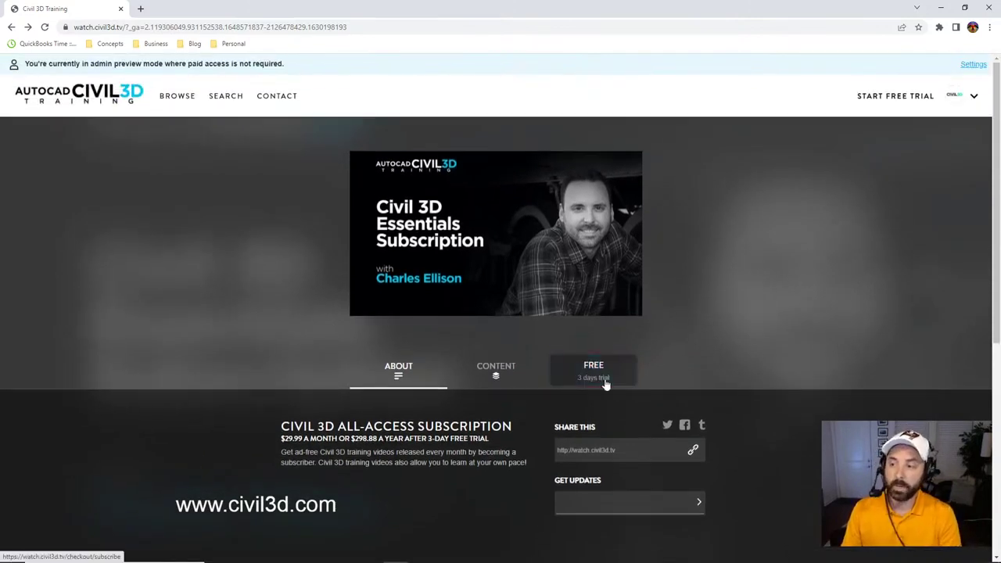
click(499, 372)
scroll(875, 301, down, 7)
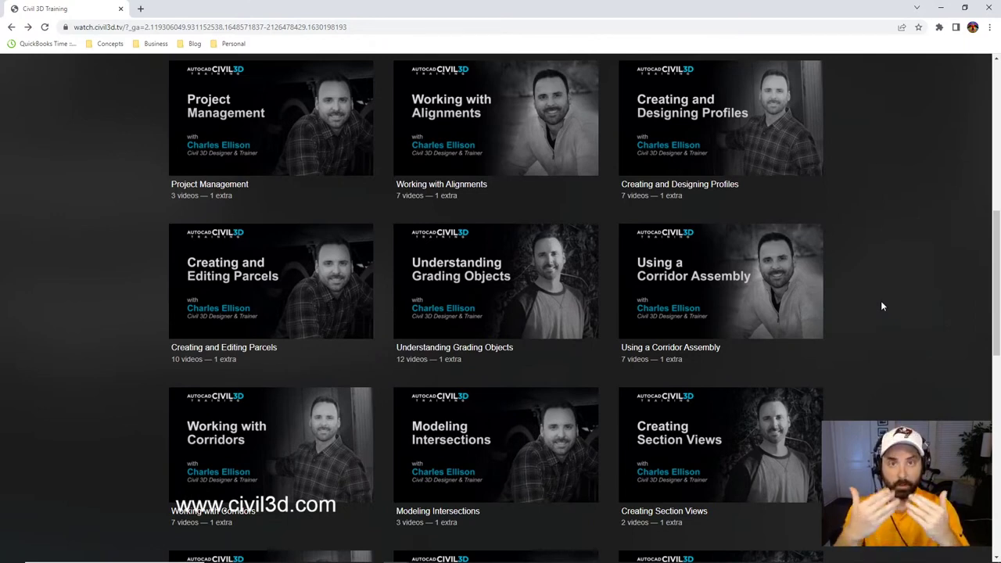
scroll(869, 322, down, 3)
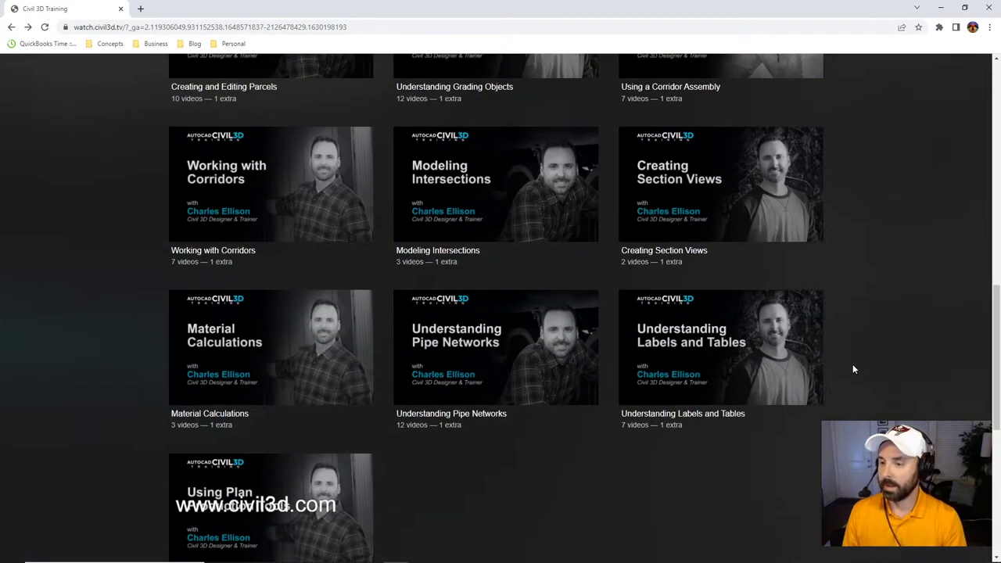
scroll(857, 360, up, 3)
scroll(876, 346, up, 7)
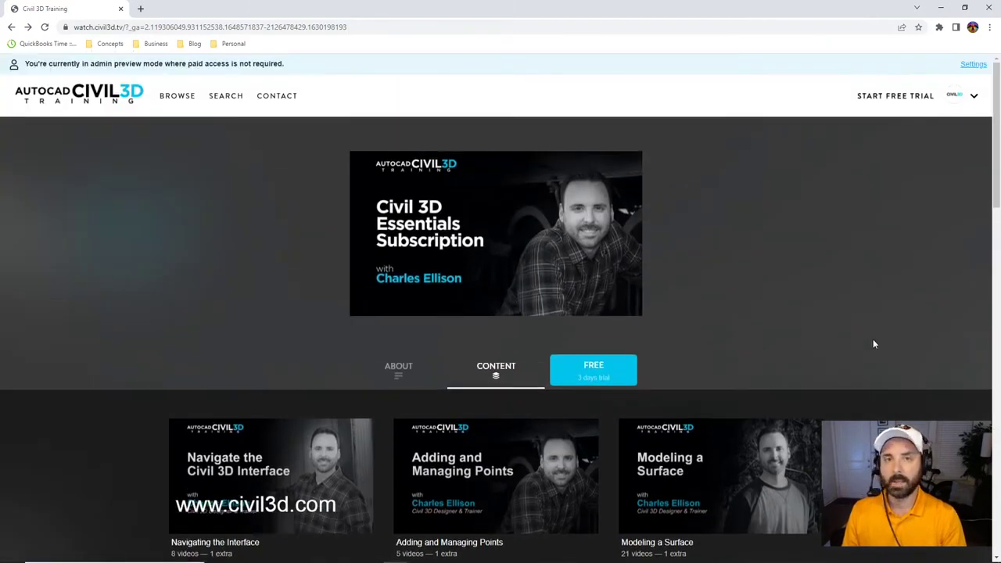